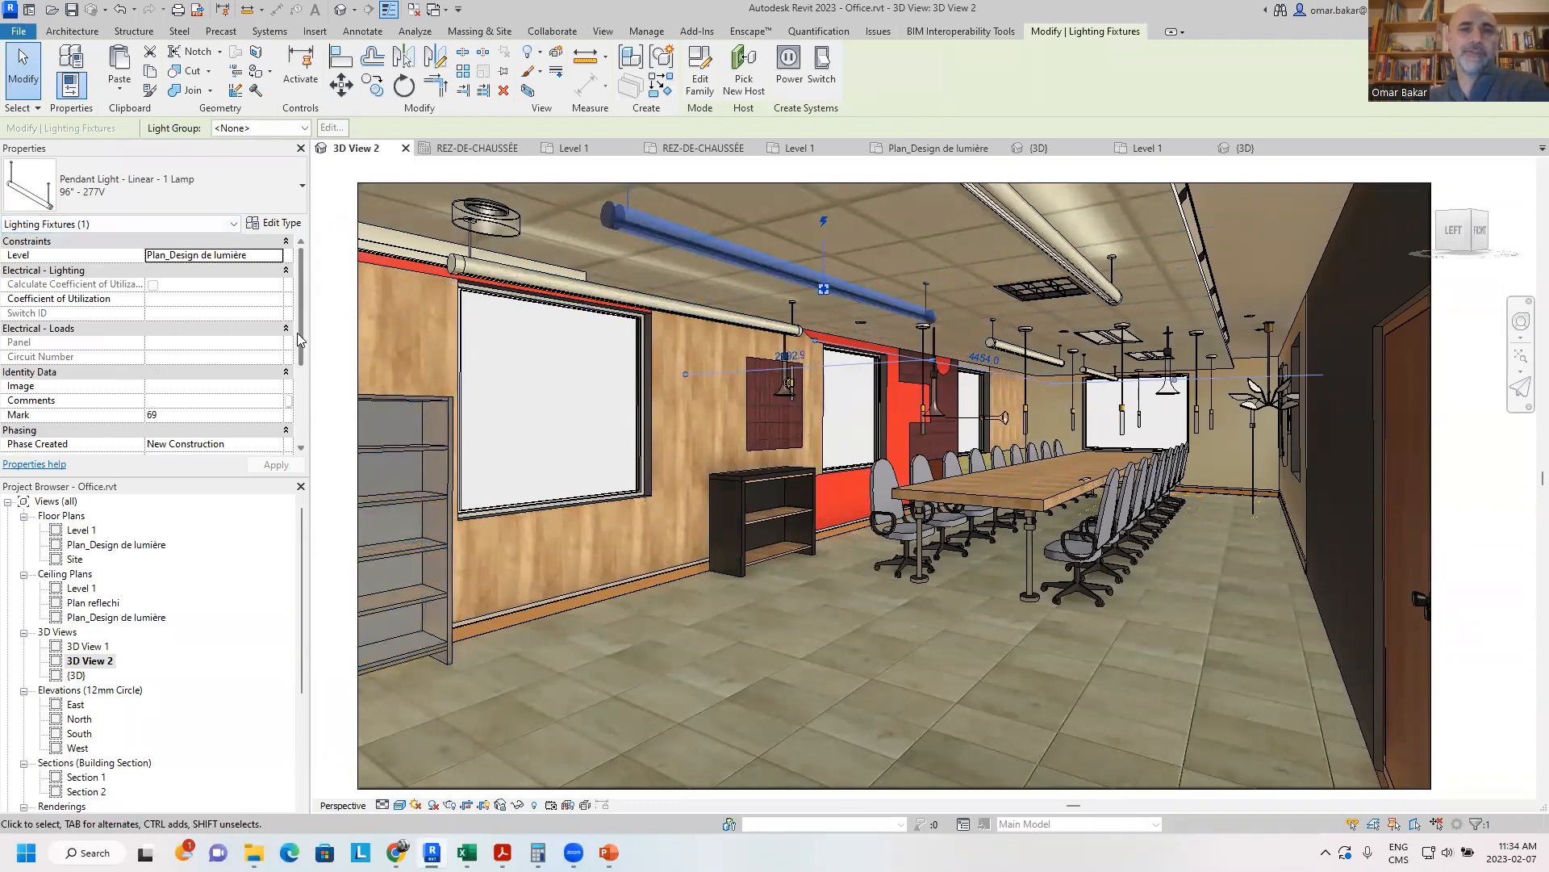
- Change the light casing material of the selected linear pendant light type to Terracotta - Rainscreen
scroll(270, 347, down, 4)
scroll(273, 291, up, 4)
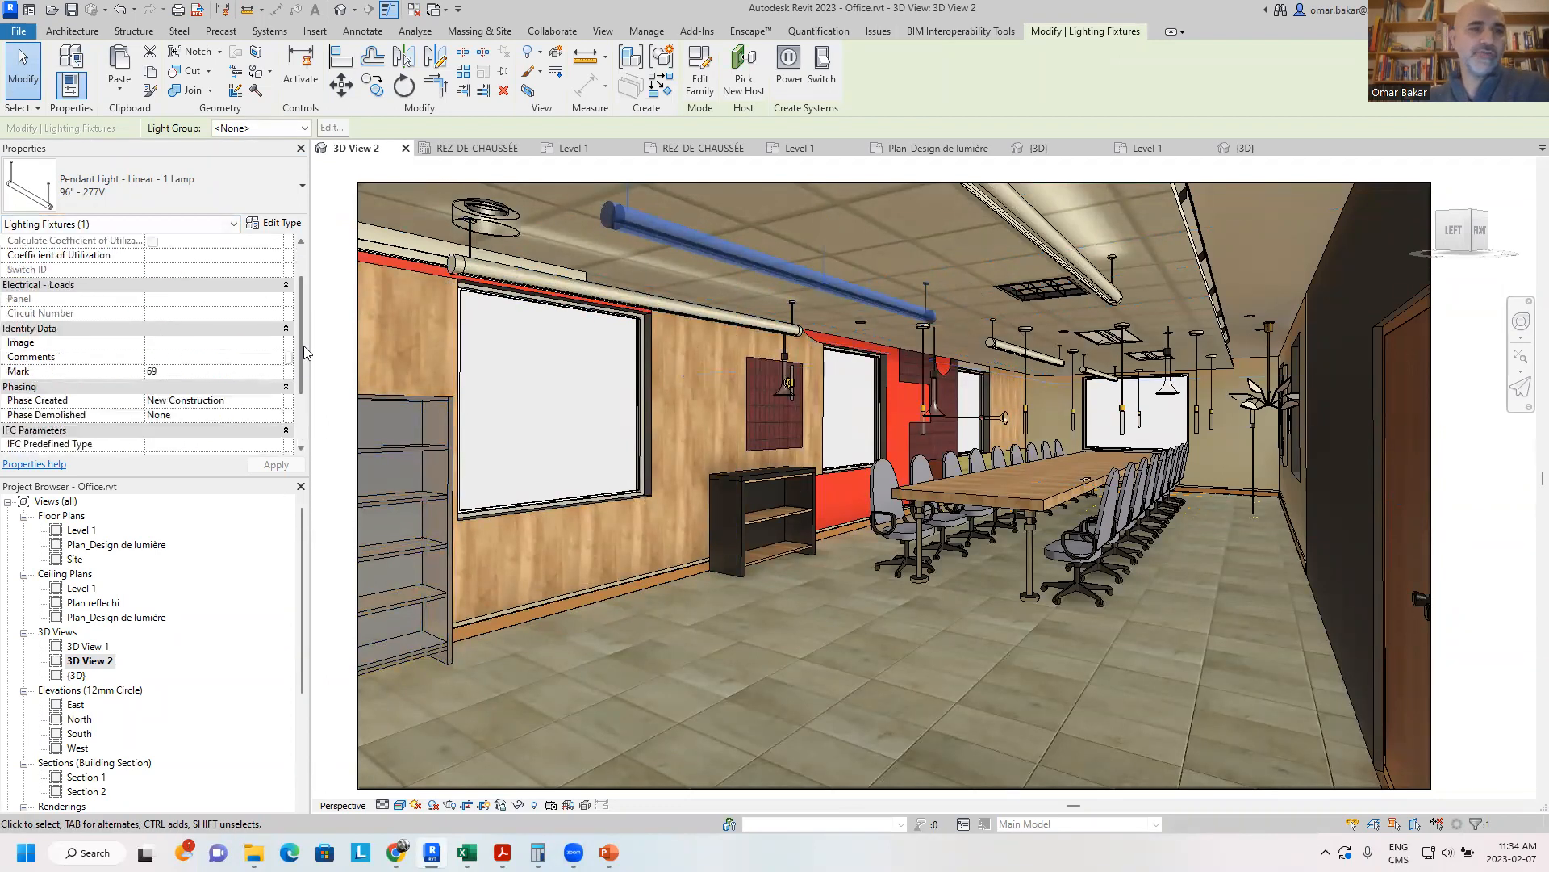
click(275, 224)
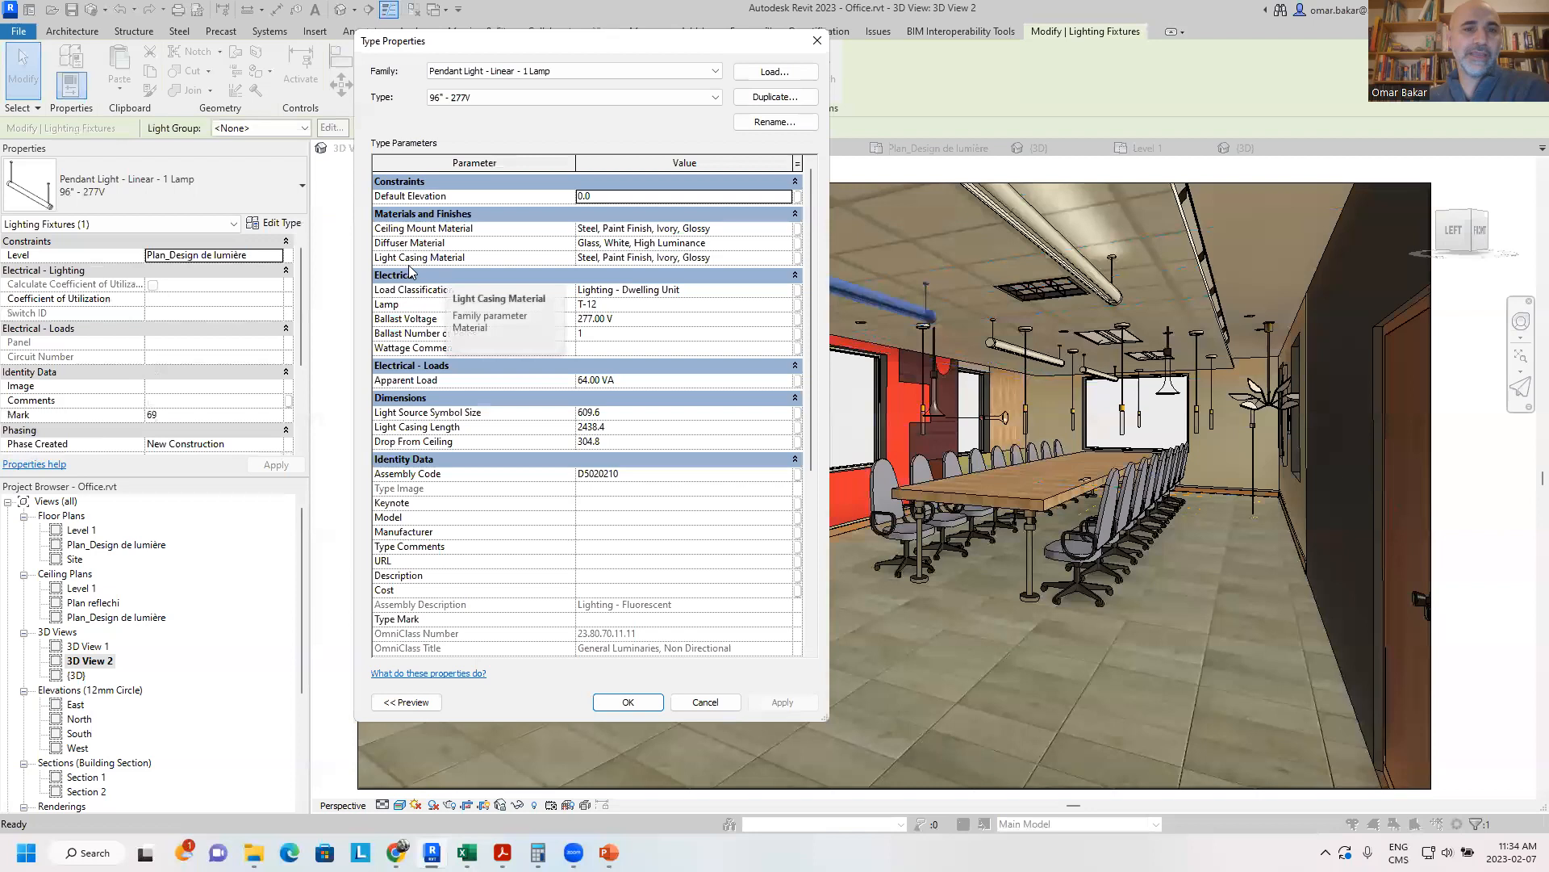
click(583, 258)
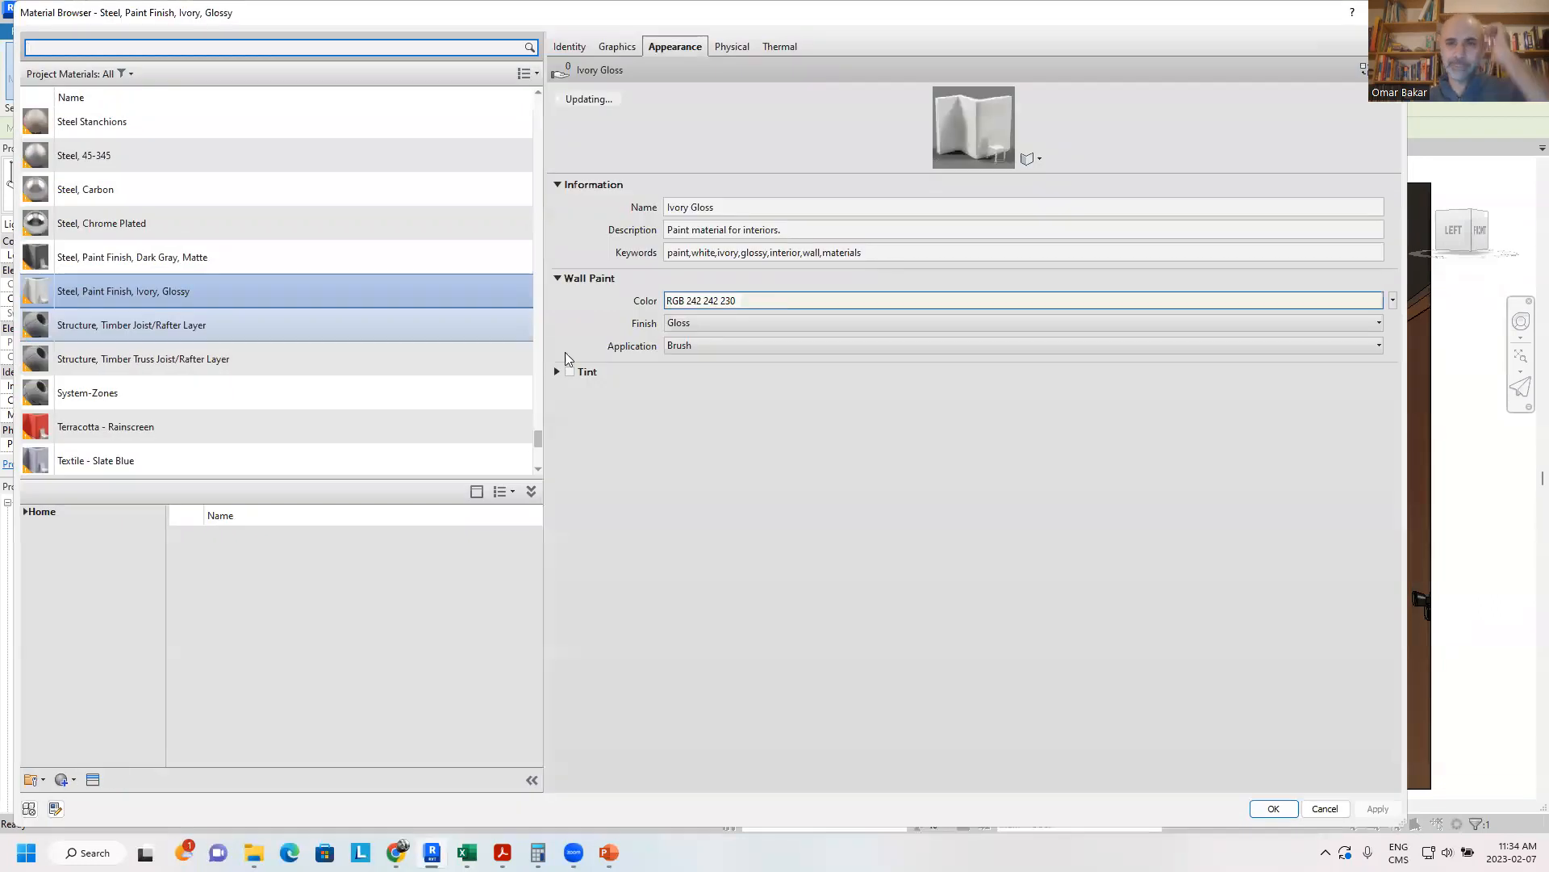
click(123, 428)
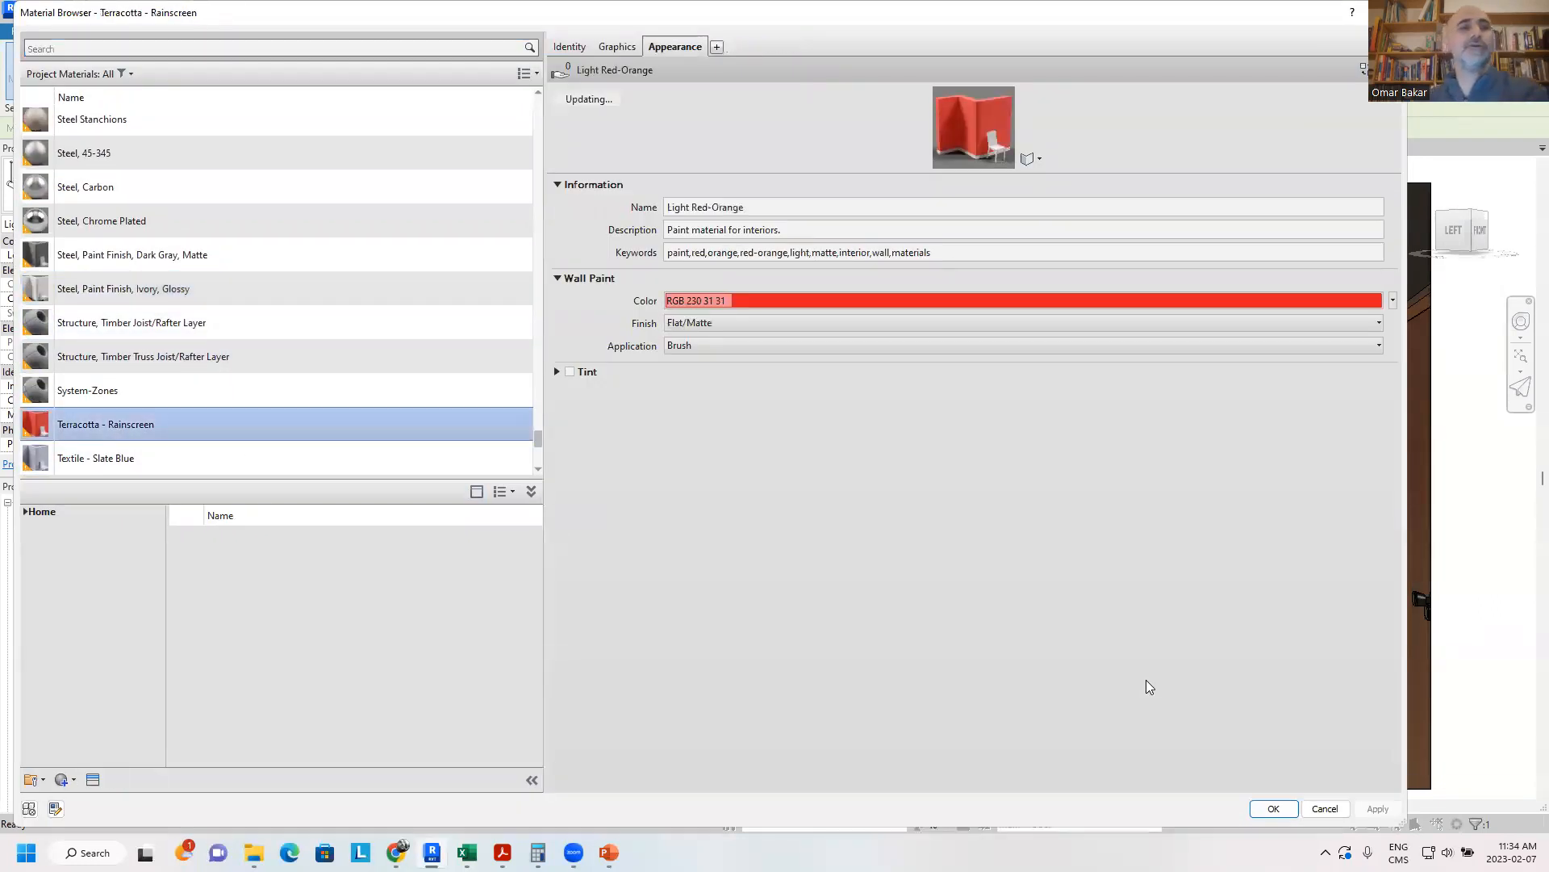
click(1273, 808)
click(782, 702)
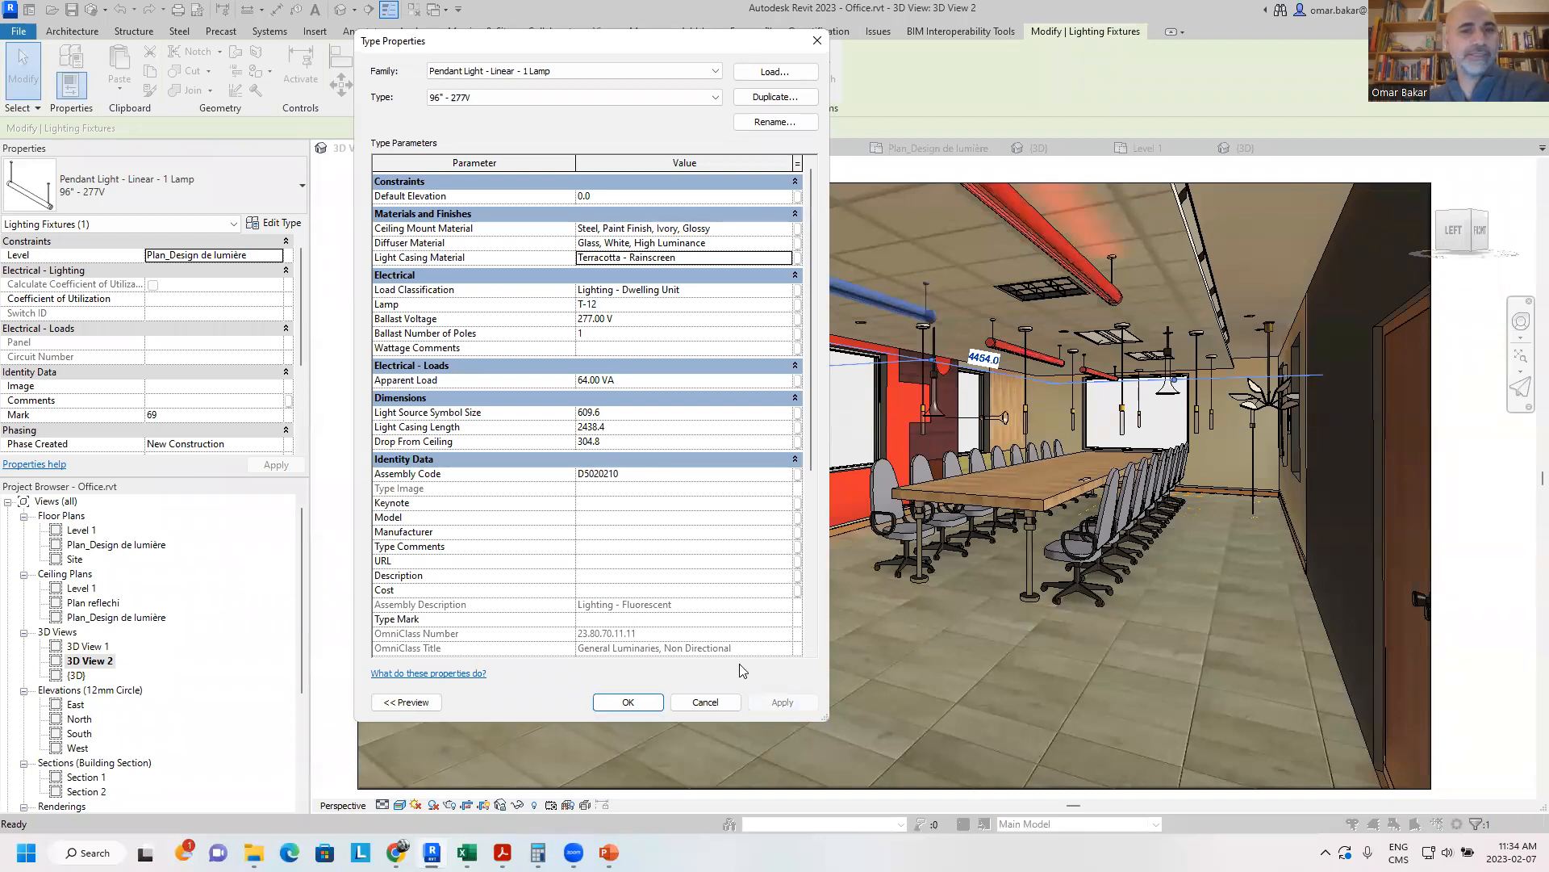
click(631, 704)
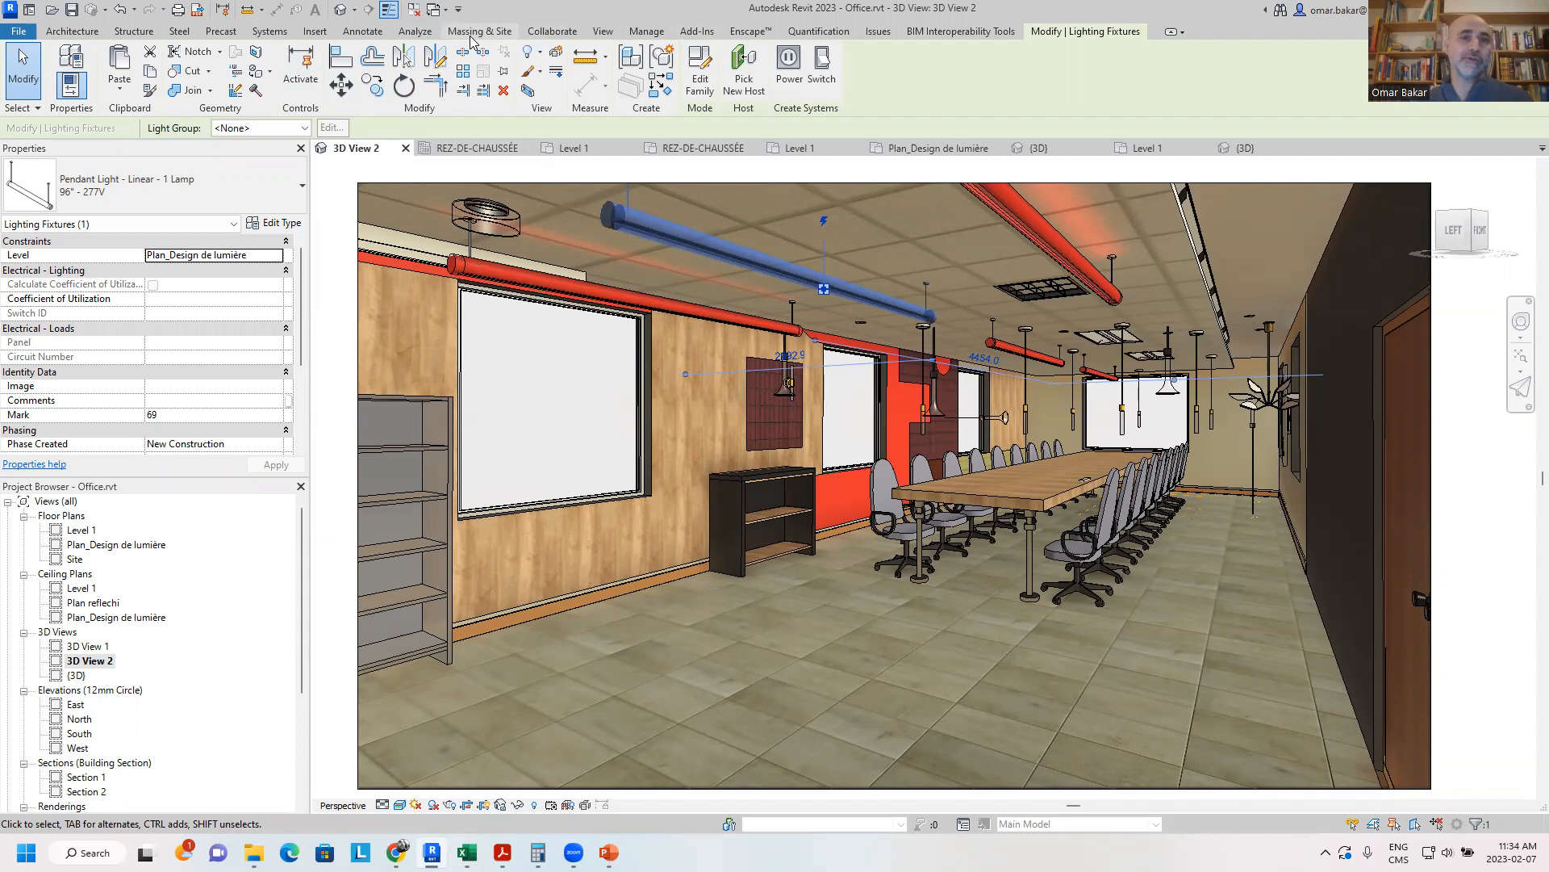
- Create a new material in the project's material list
click(646, 32)
click(70, 71)
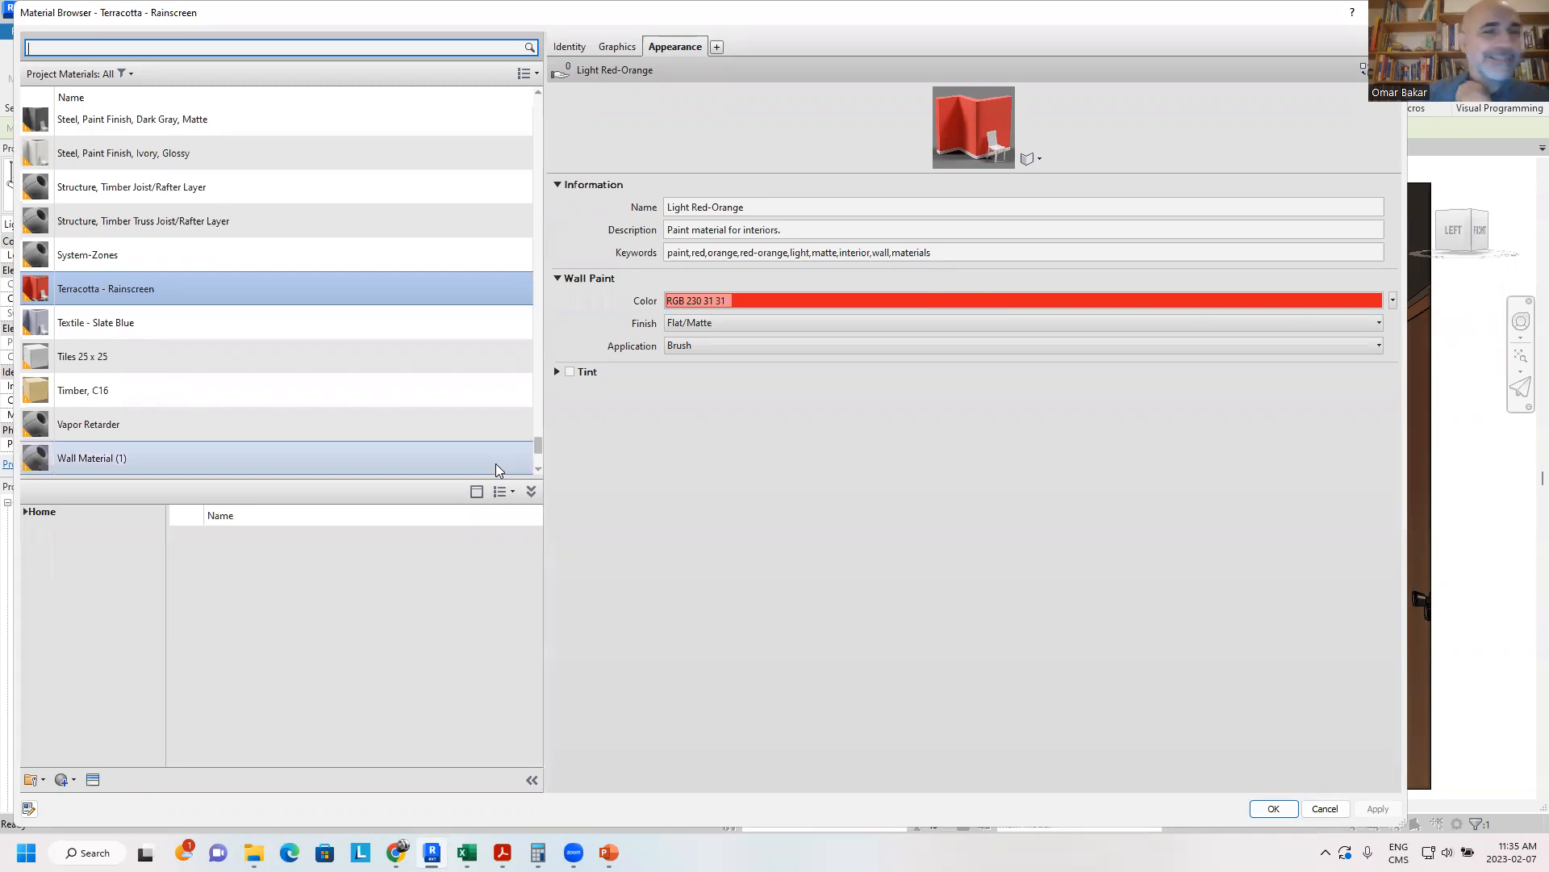
click(73, 782)
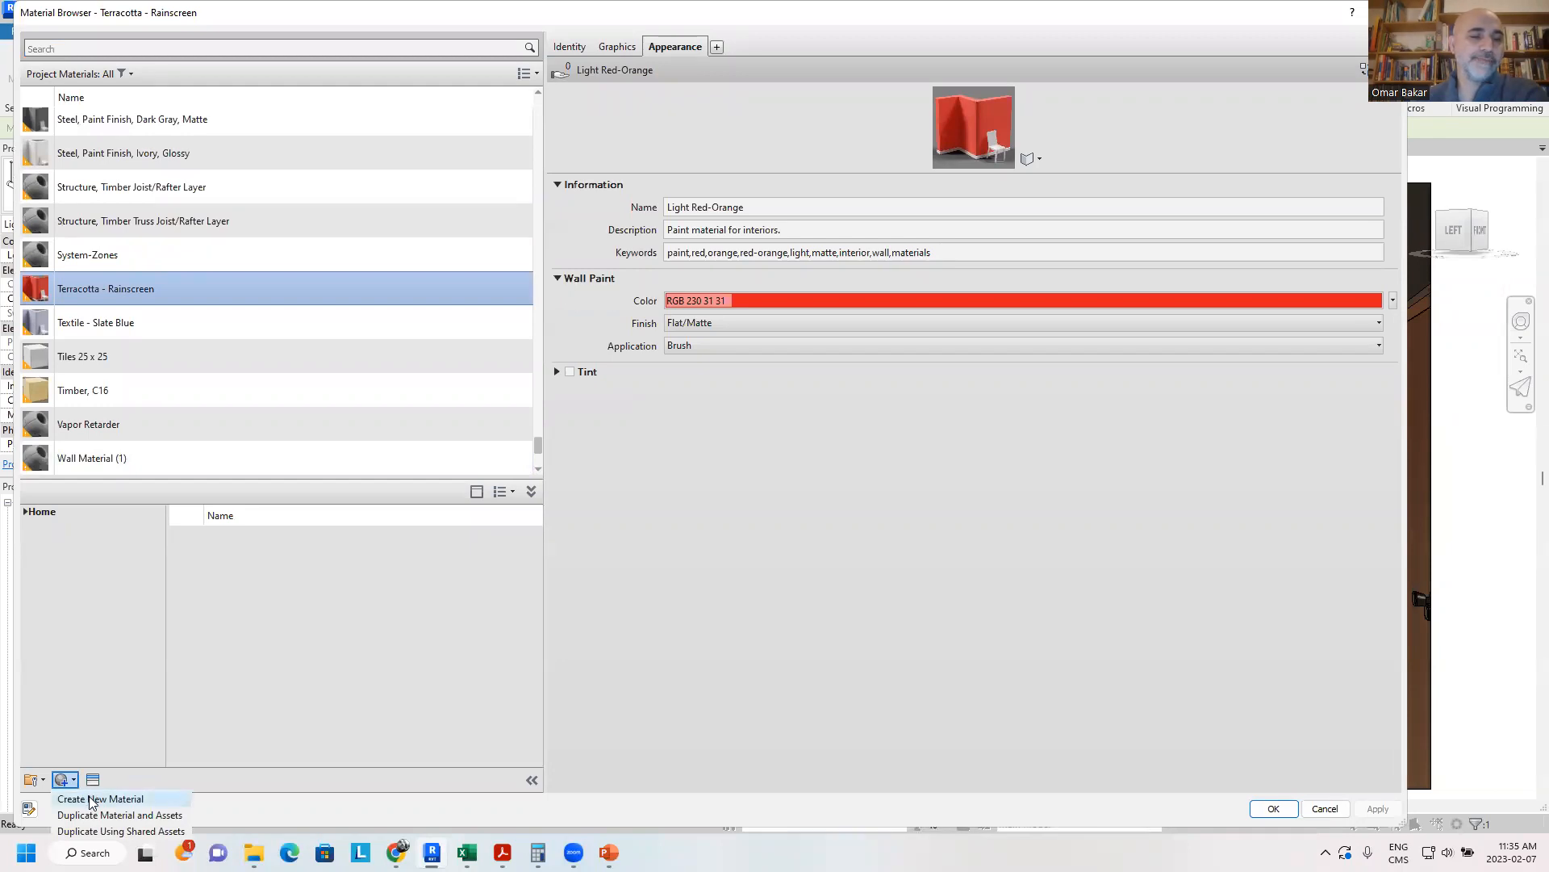
click(90, 798)
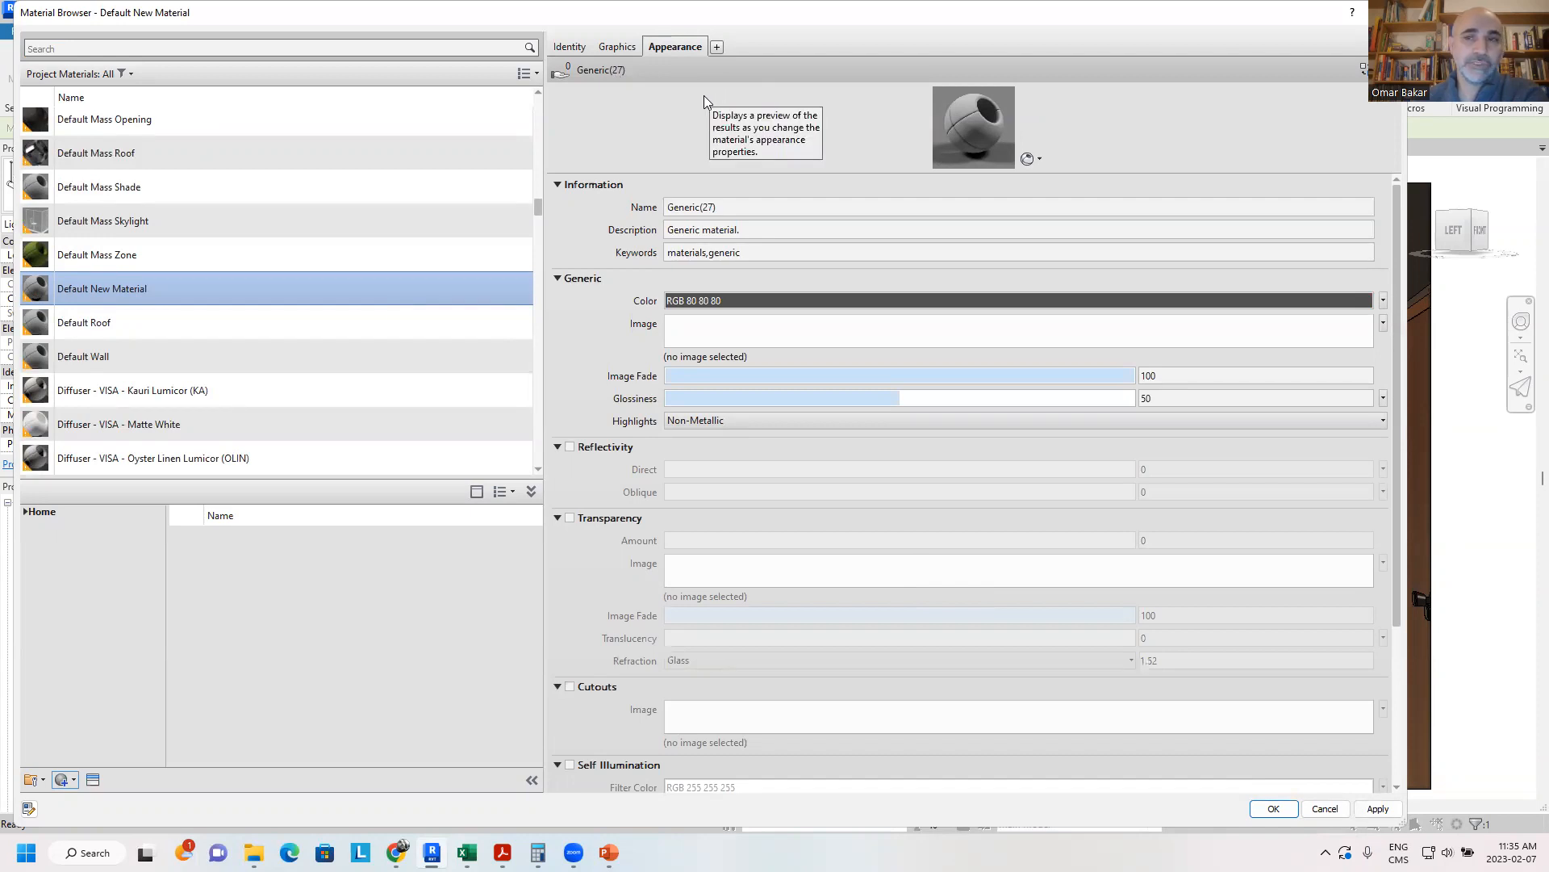
- Examine the metal appearance assets in the Autodesk Physical Assets library, from aluminum through steel and titanium, for the new material
click(1363, 71)
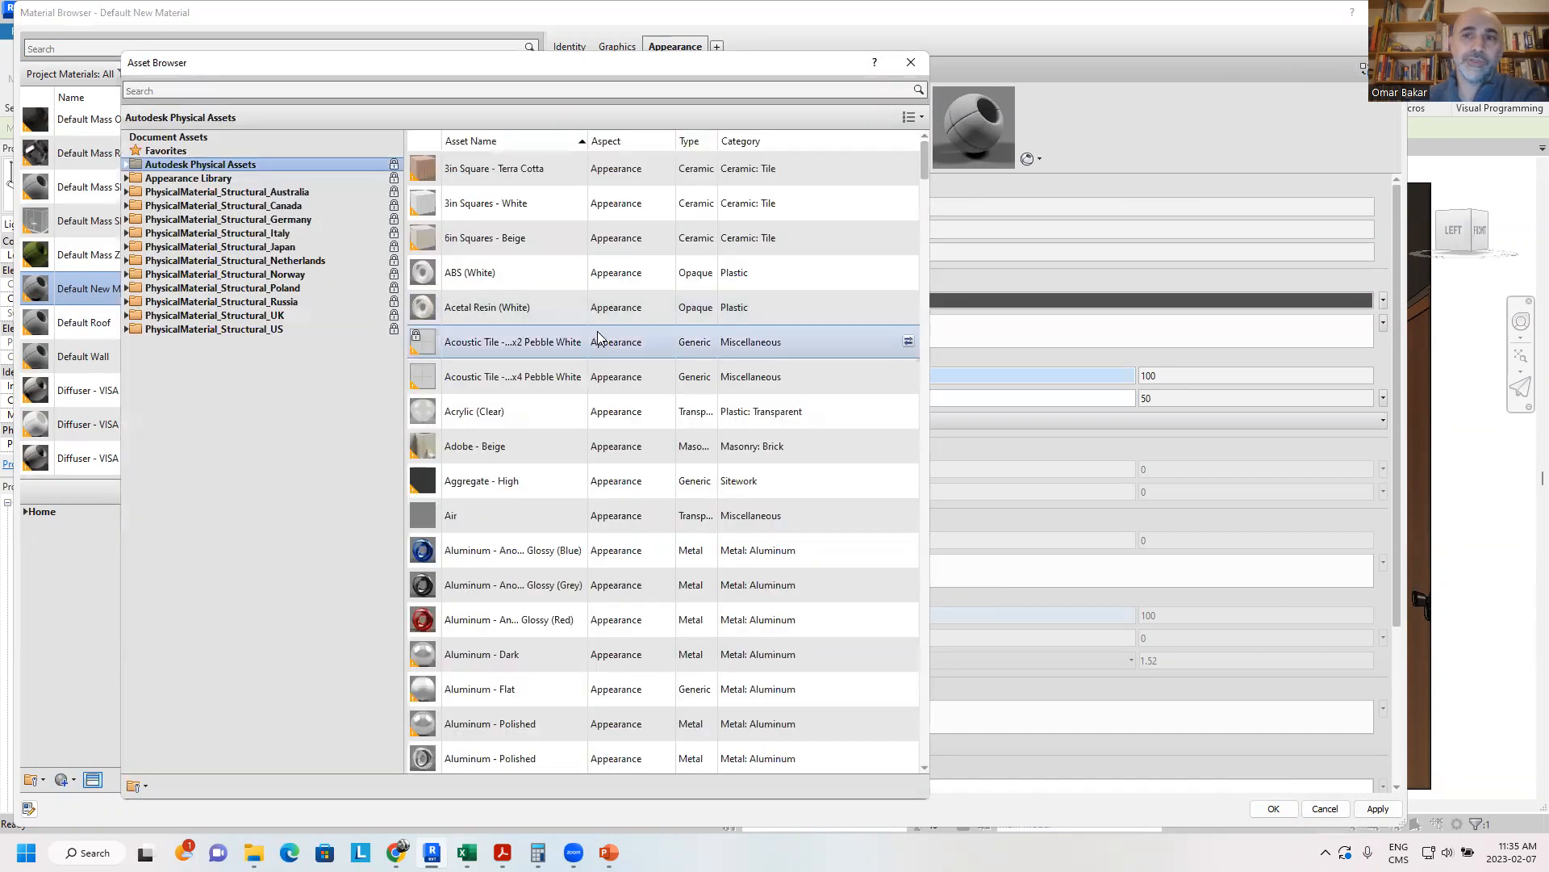
click(129, 164)
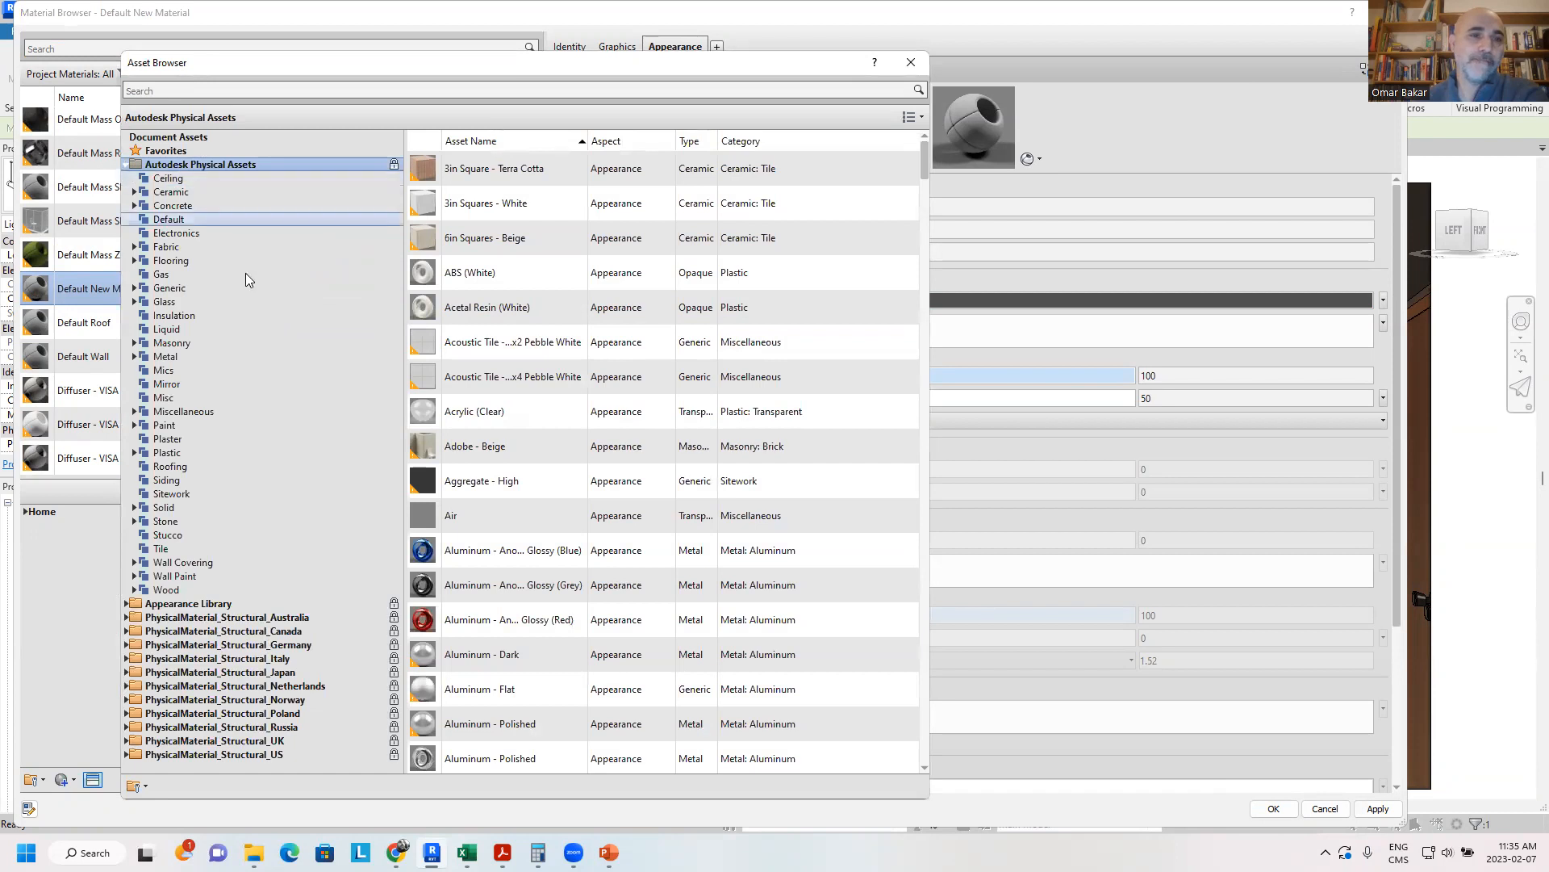
click(135, 356)
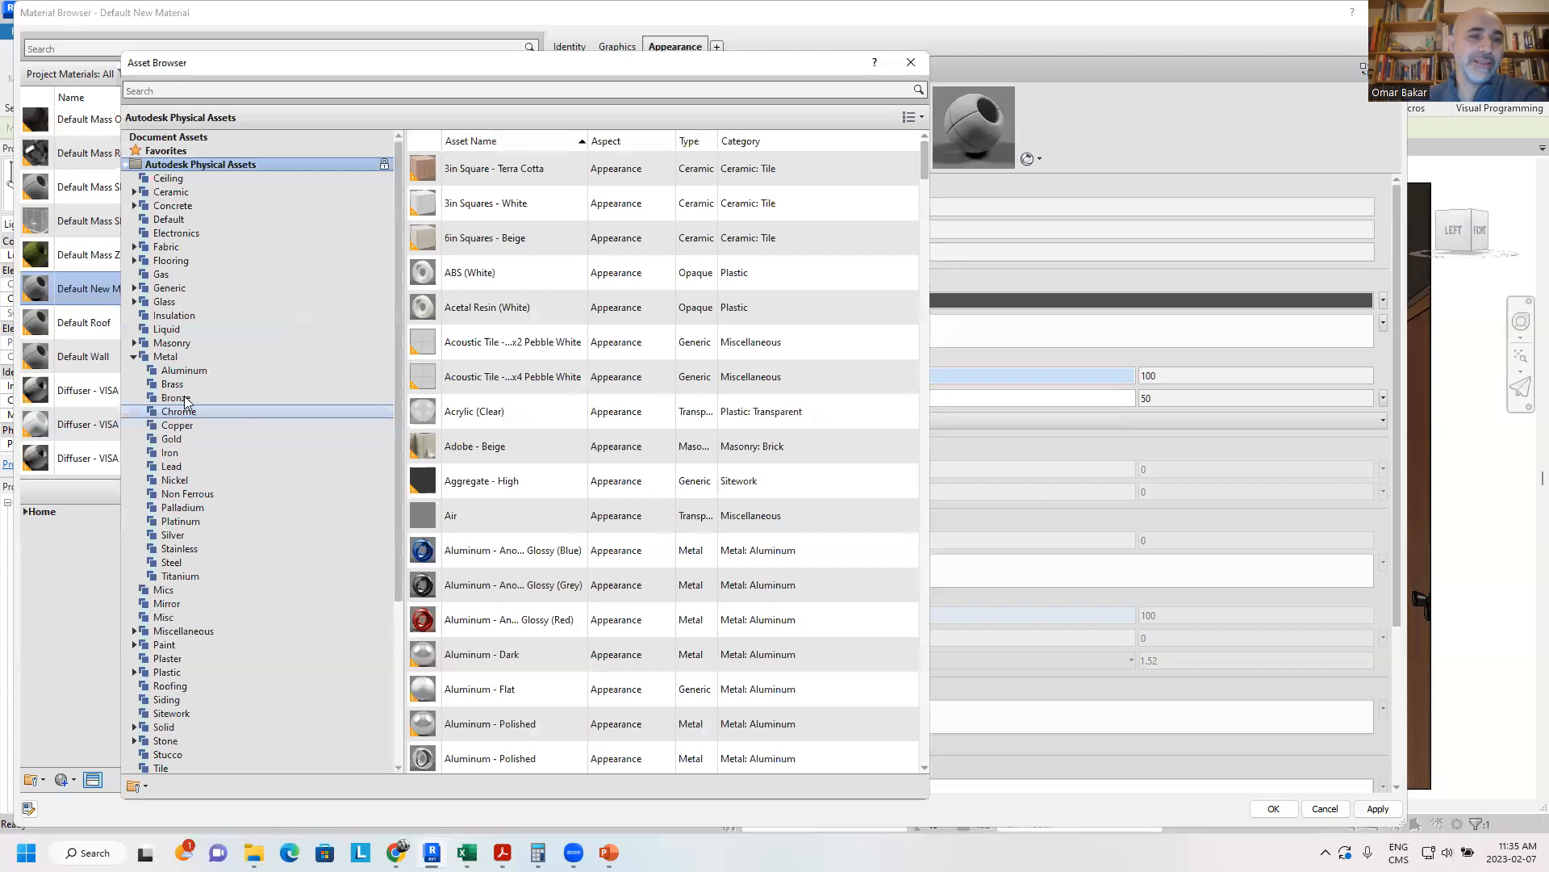
click(192, 370)
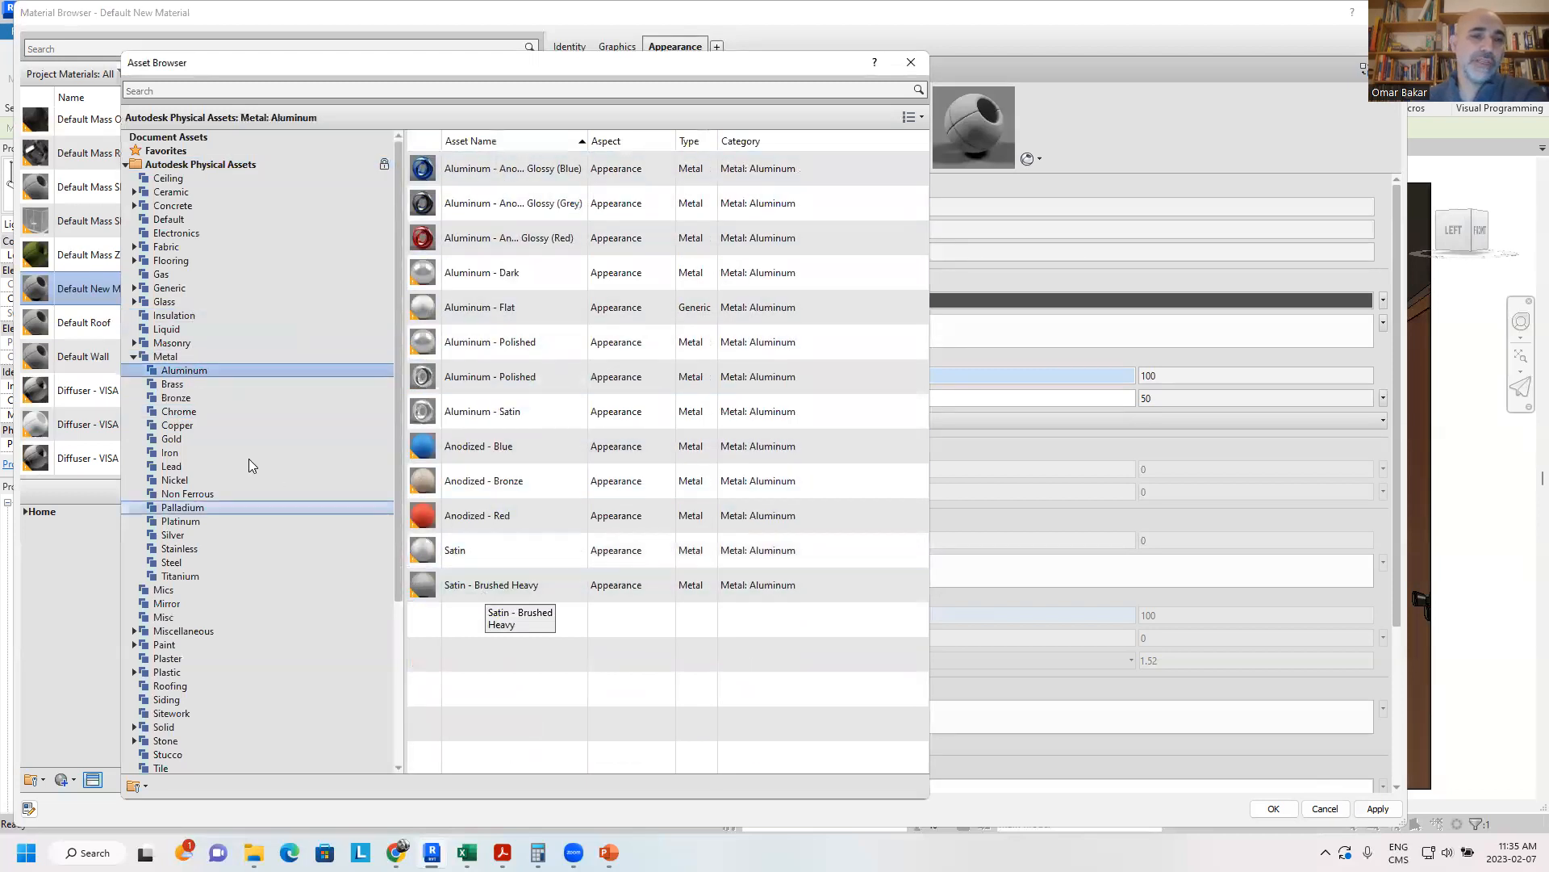
click(171, 386)
click(175, 398)
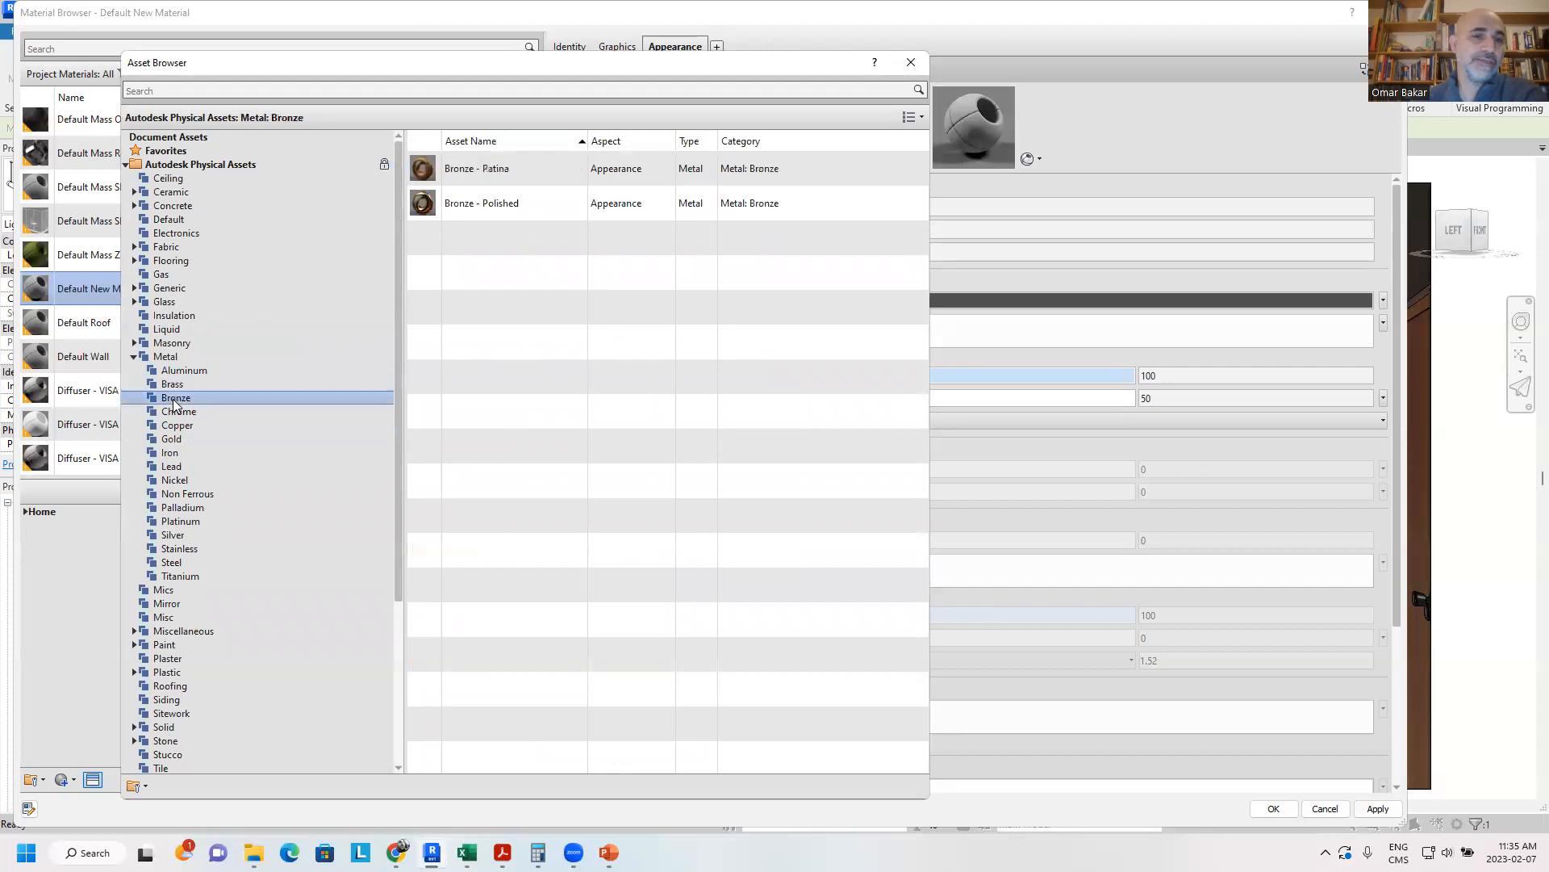
click(173, 413)
click(175, 426)
click(168, 453)
click(170, 467)
click(172, 481)
click(179, 495)
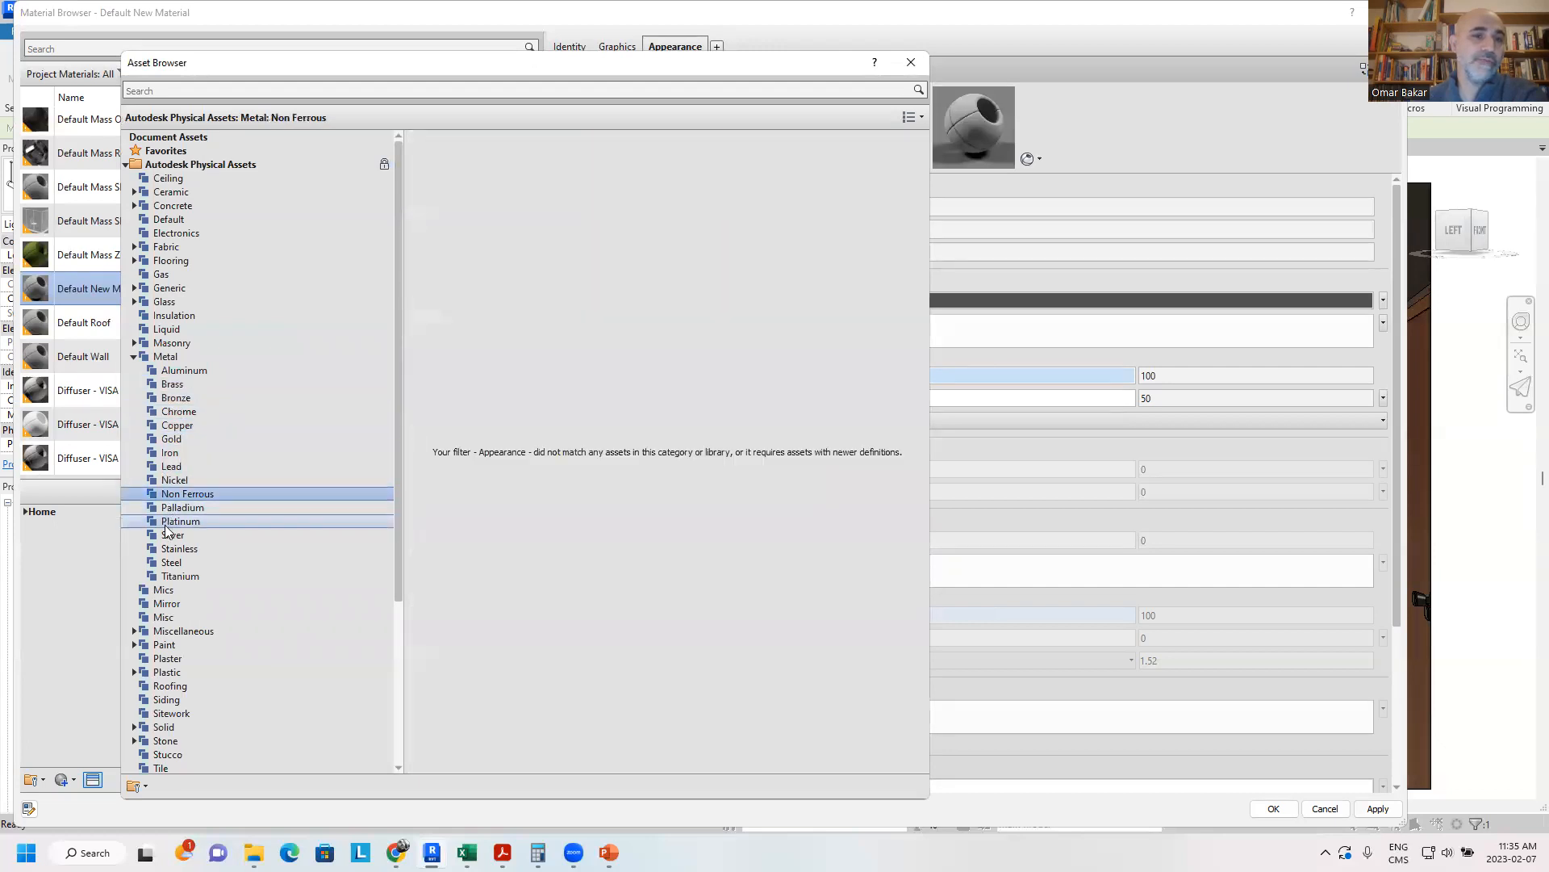
click(169, 536)
click(175, 562)
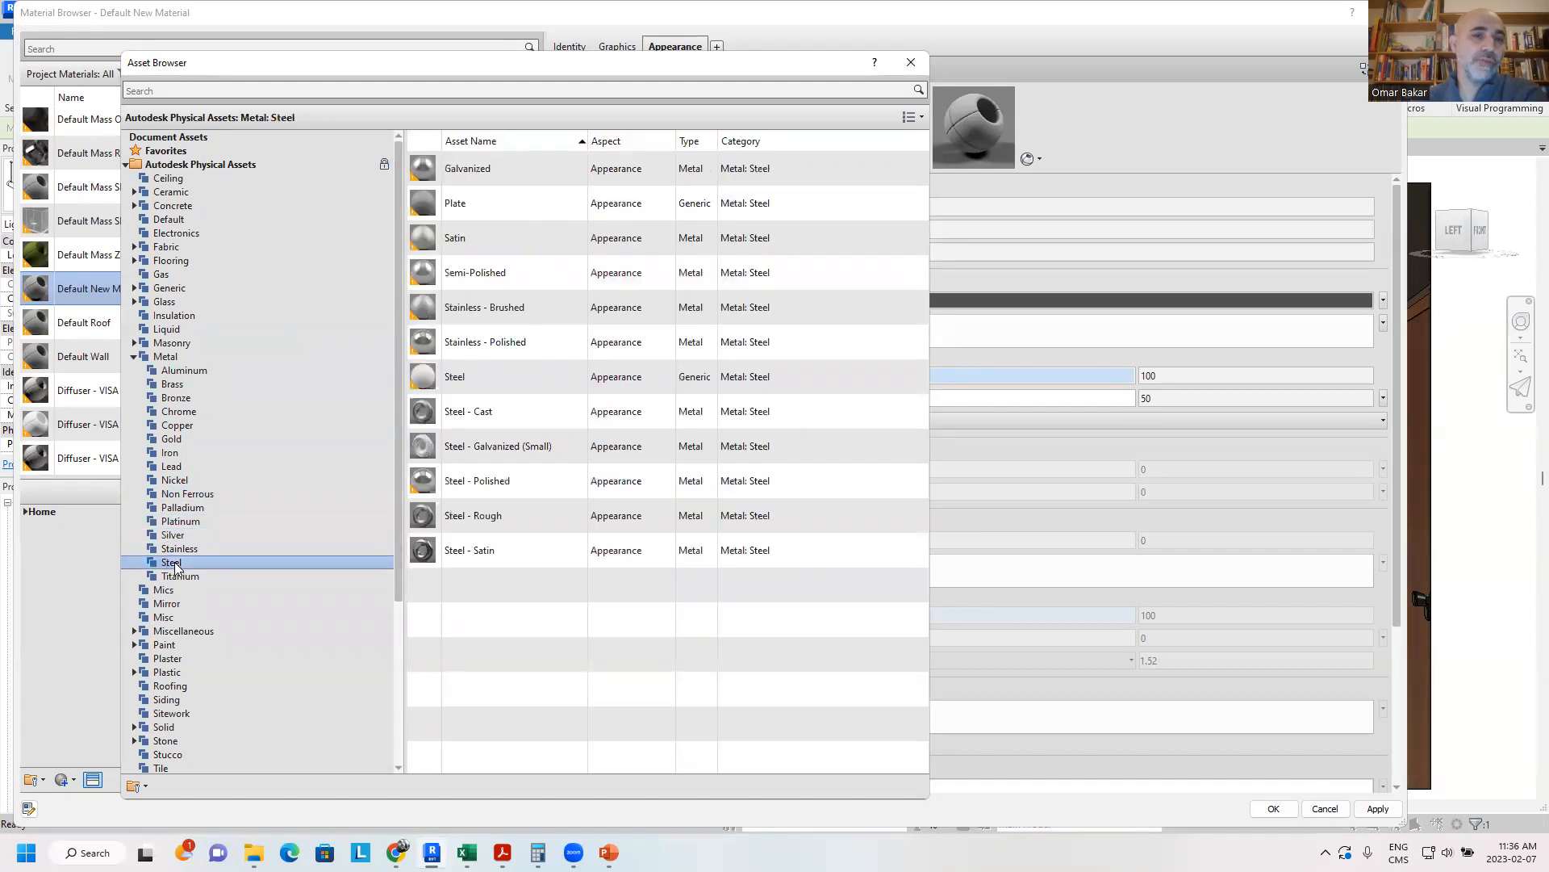
click(179, 576)
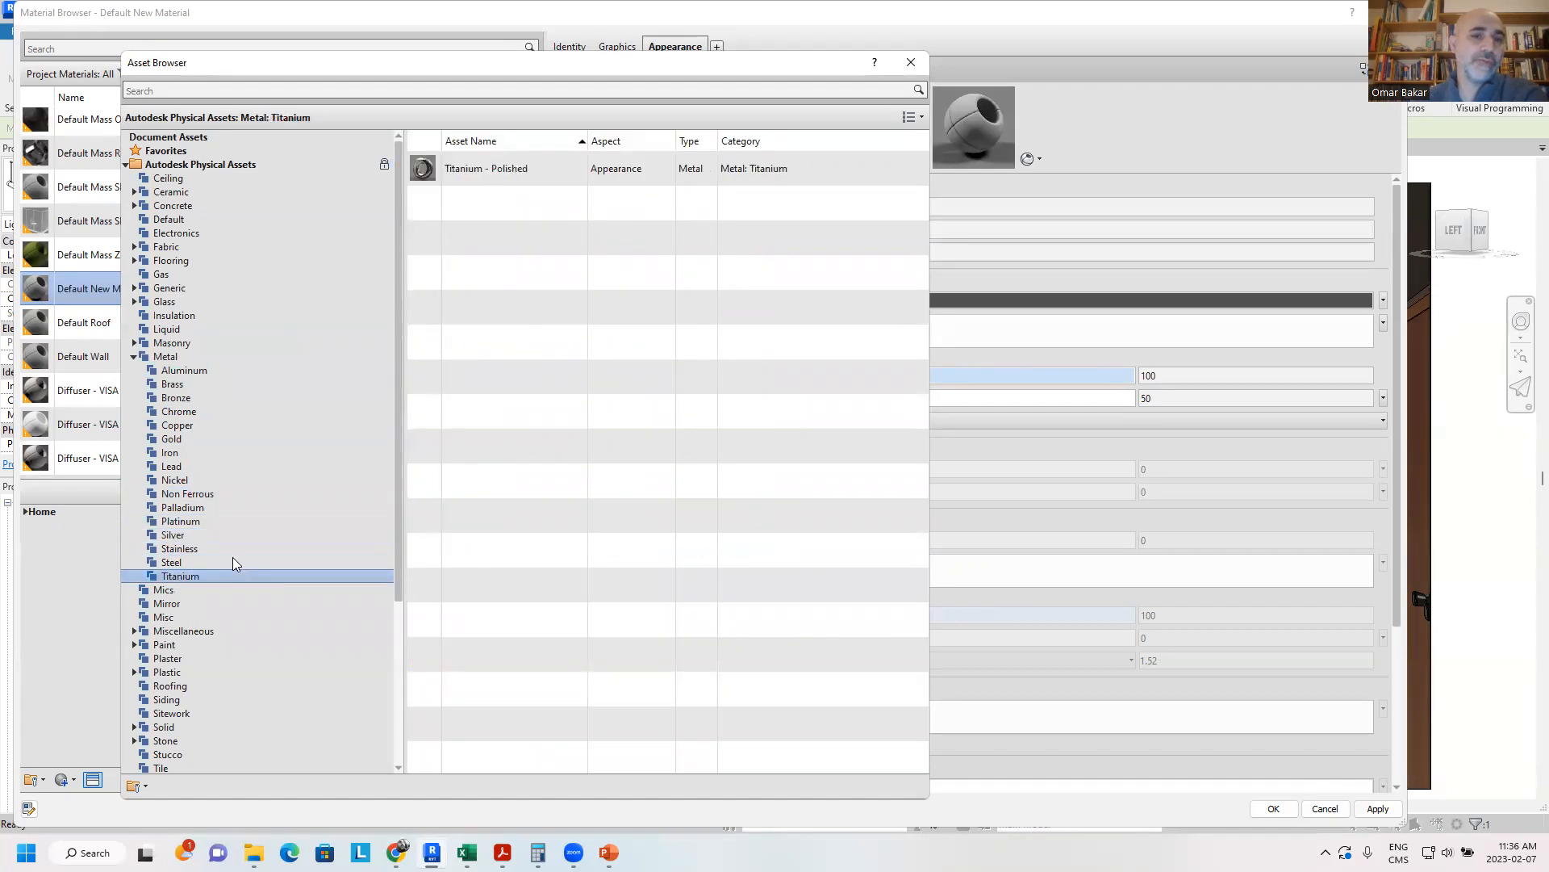
- Replace the new material's appearance with the Brass - Matte asset and expand its advanced highlight settings
click(173, 384)
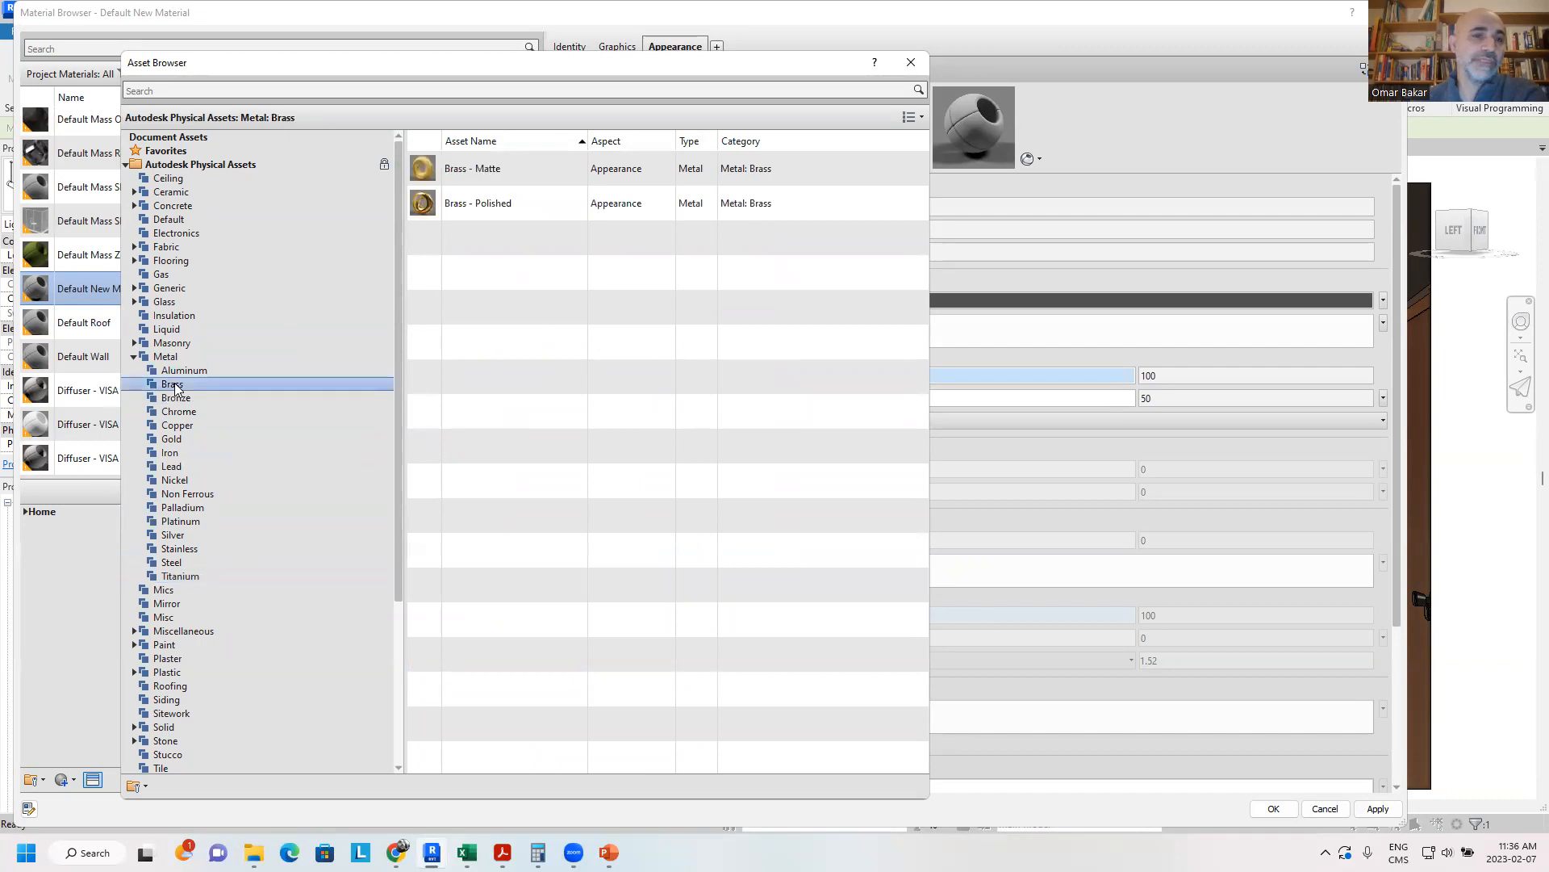
mouse_move(480, 206)
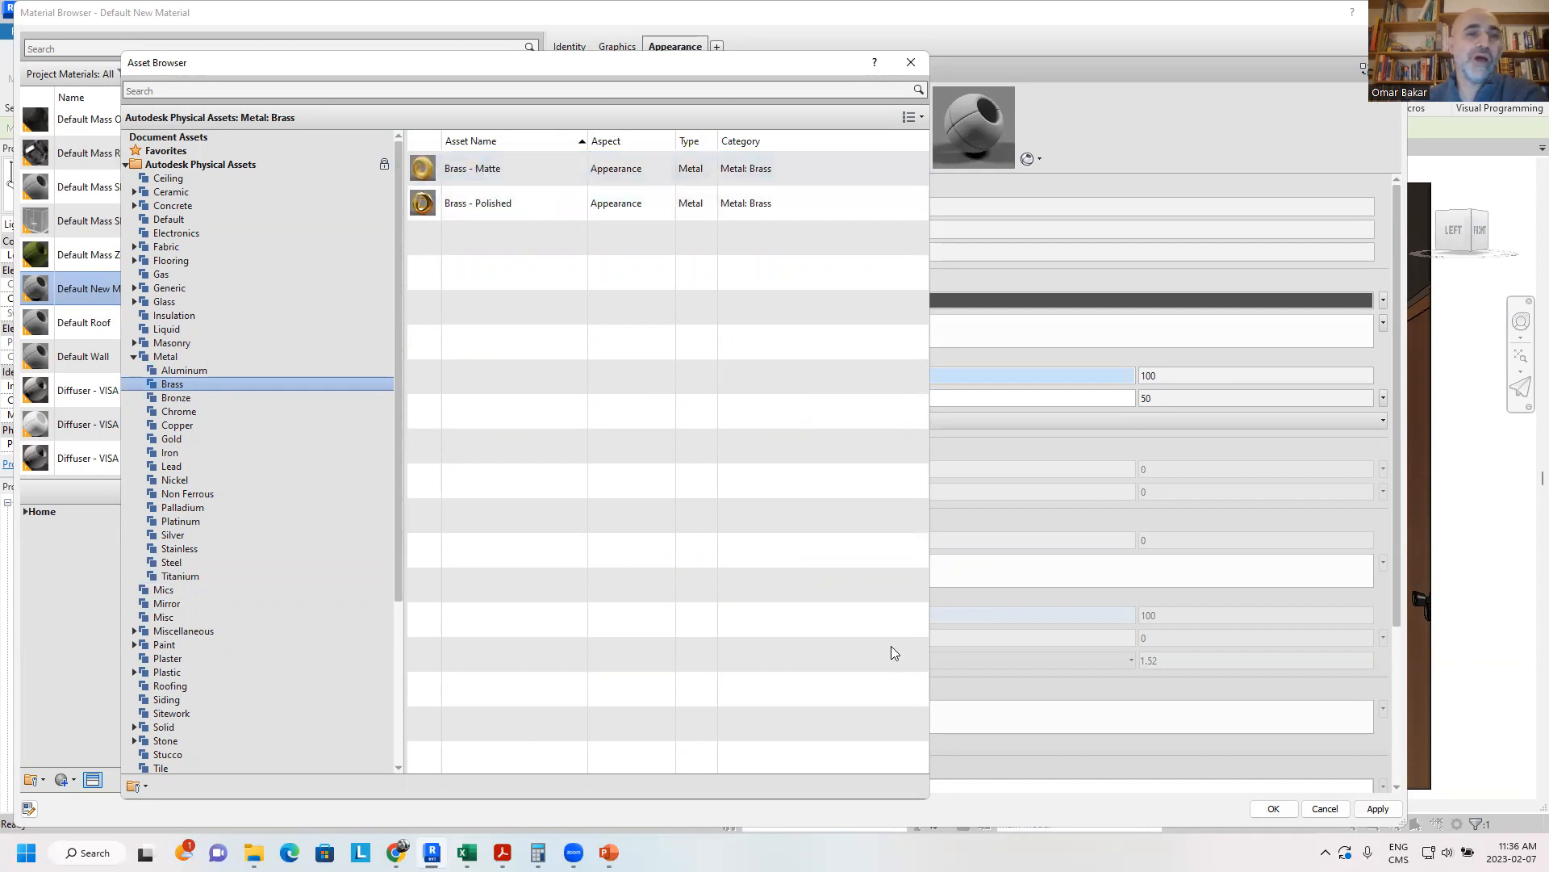
double_click(476, 171)
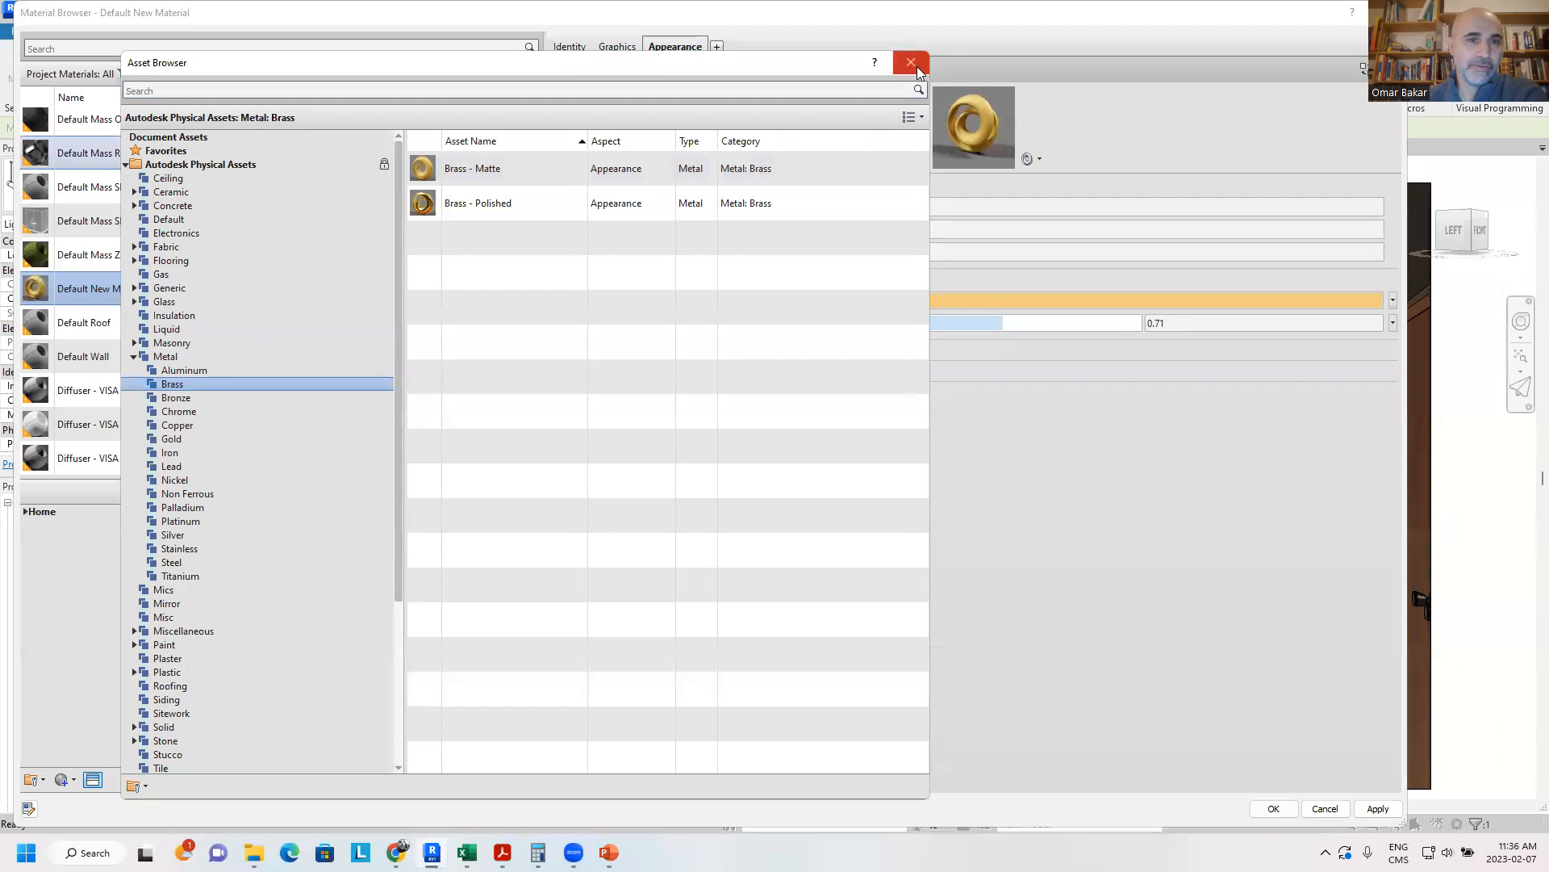
click(916, 64)
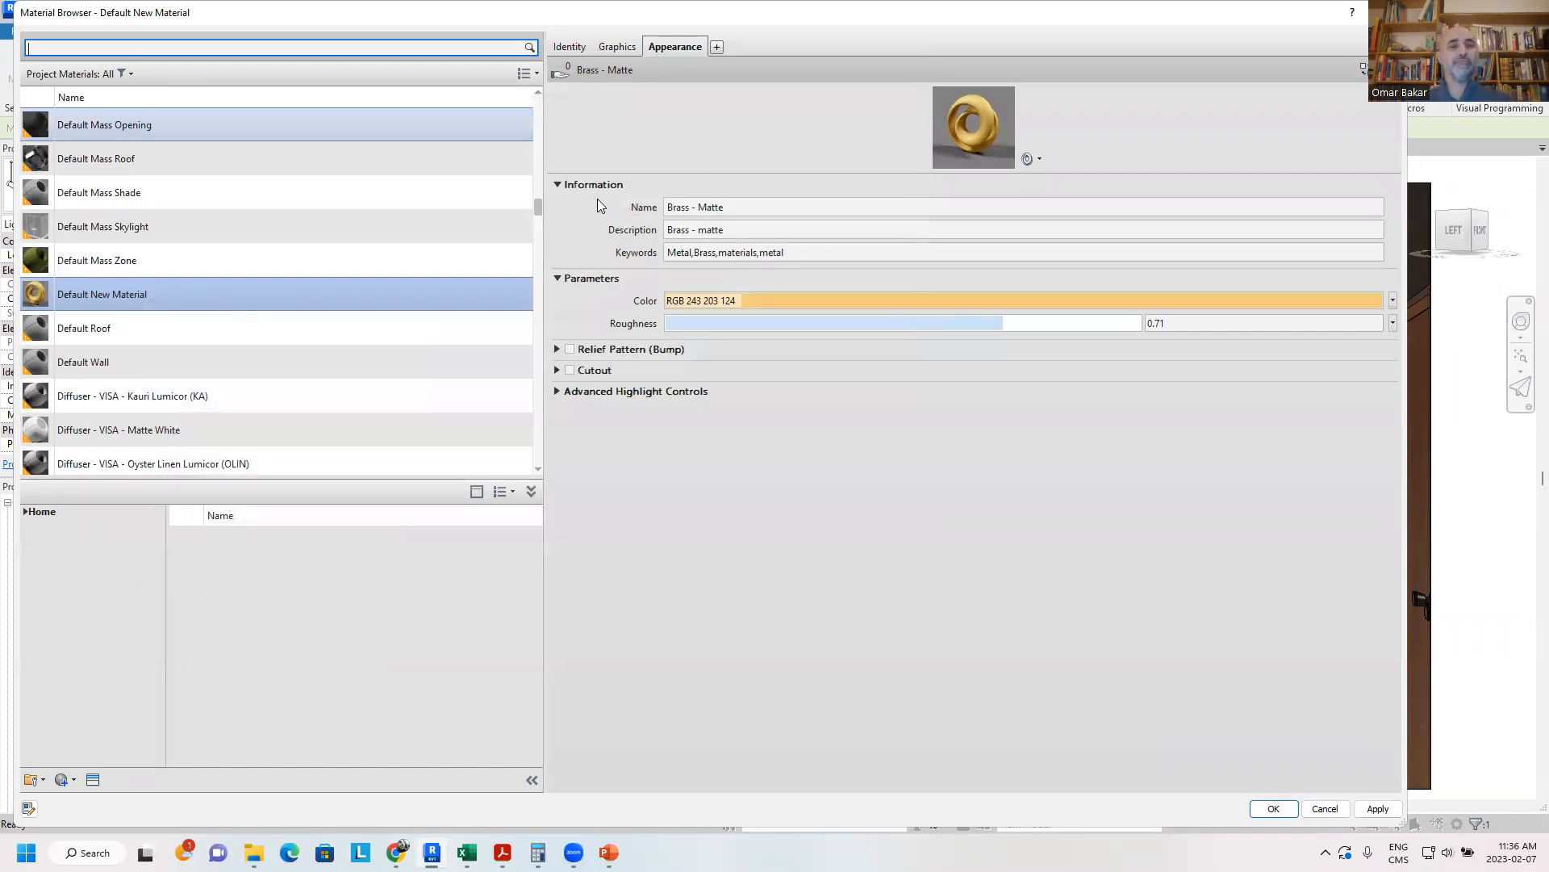
click(559, 392)
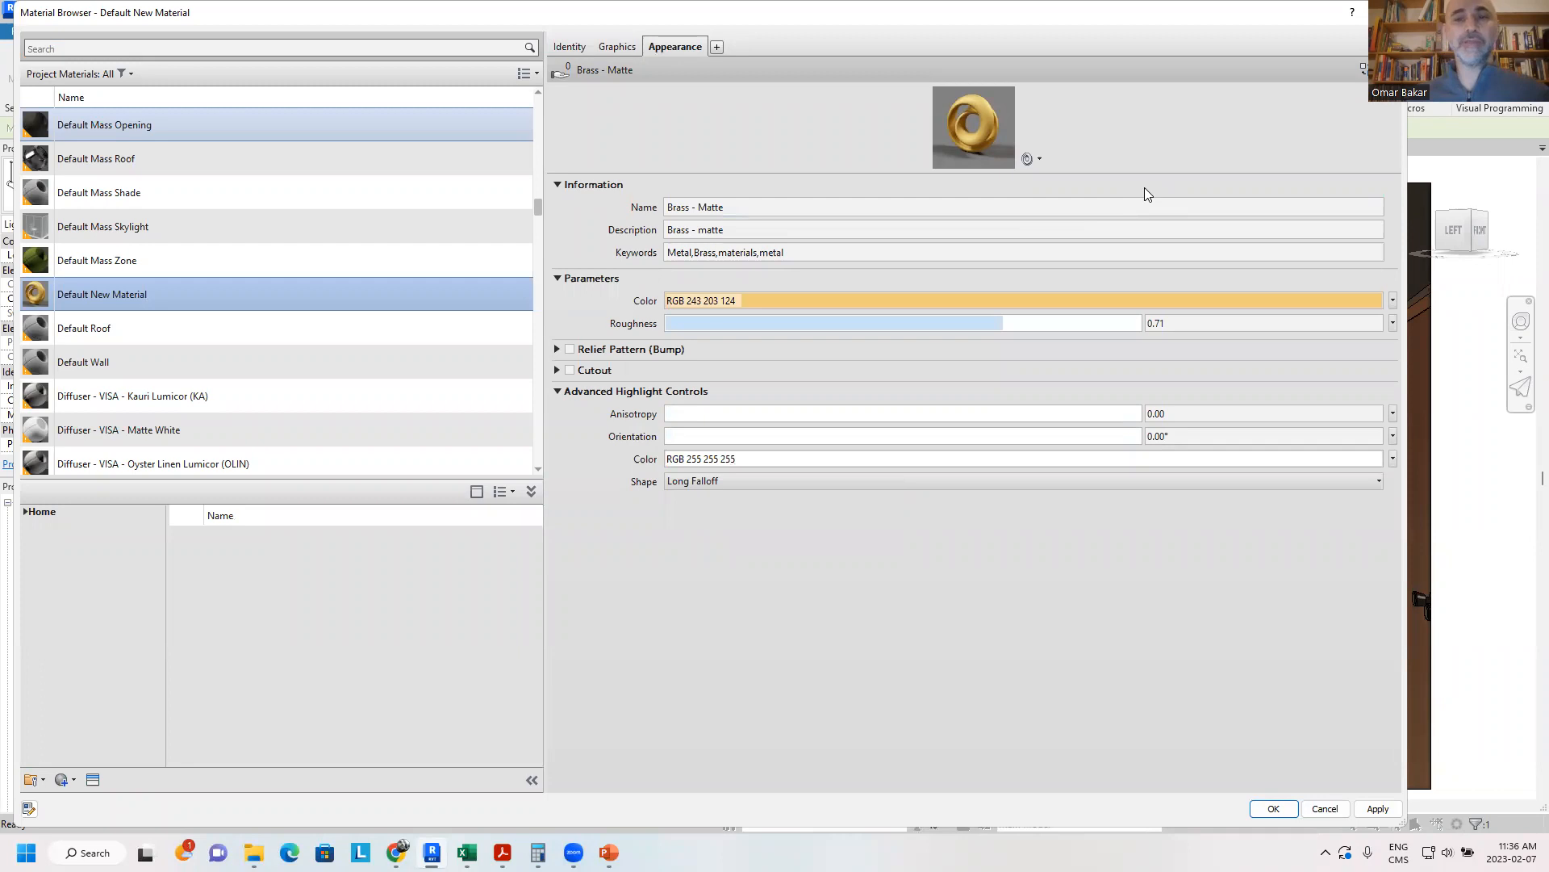
- Enter "Luminaire _ bRass" as the new material's description and set its class to Metal
right_click(125, 293)
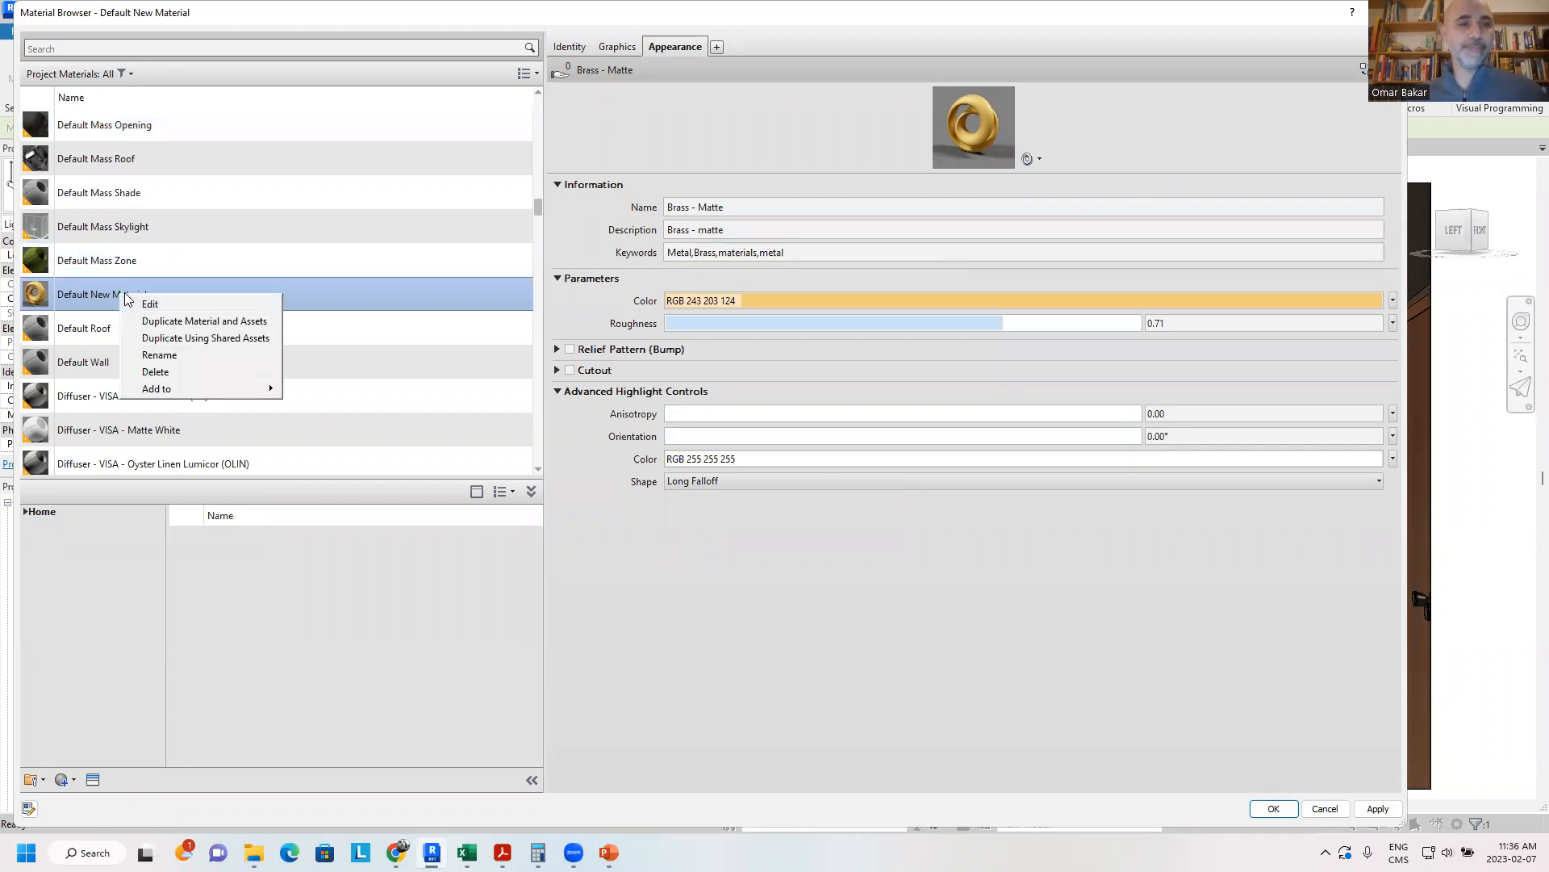
click(578, 76)
click(570, 46)
click(691, 119)
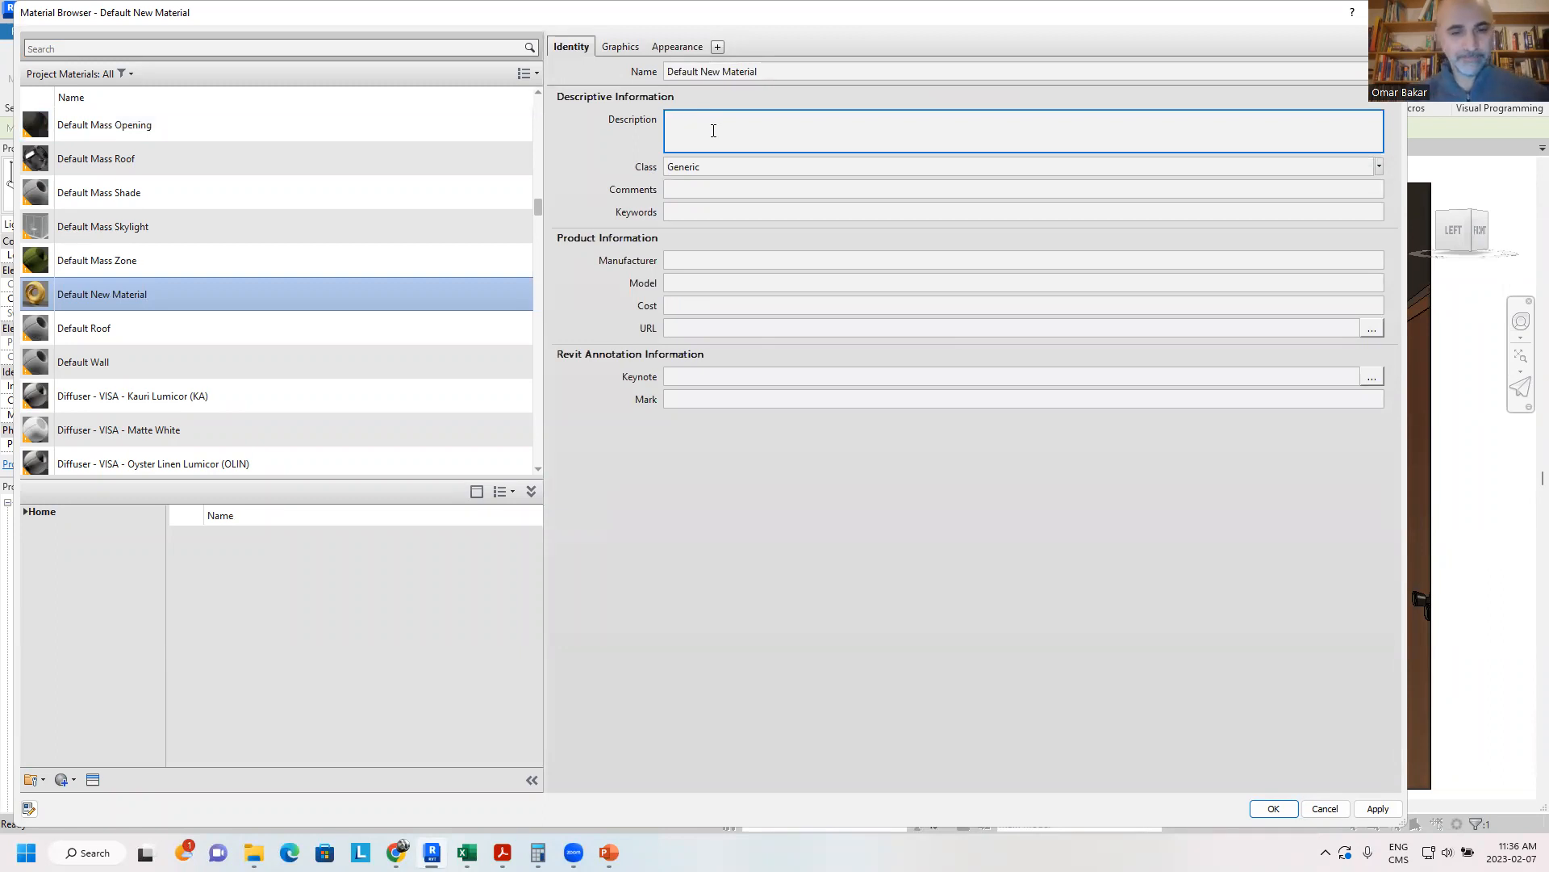
text(Luminaire _ bRass)
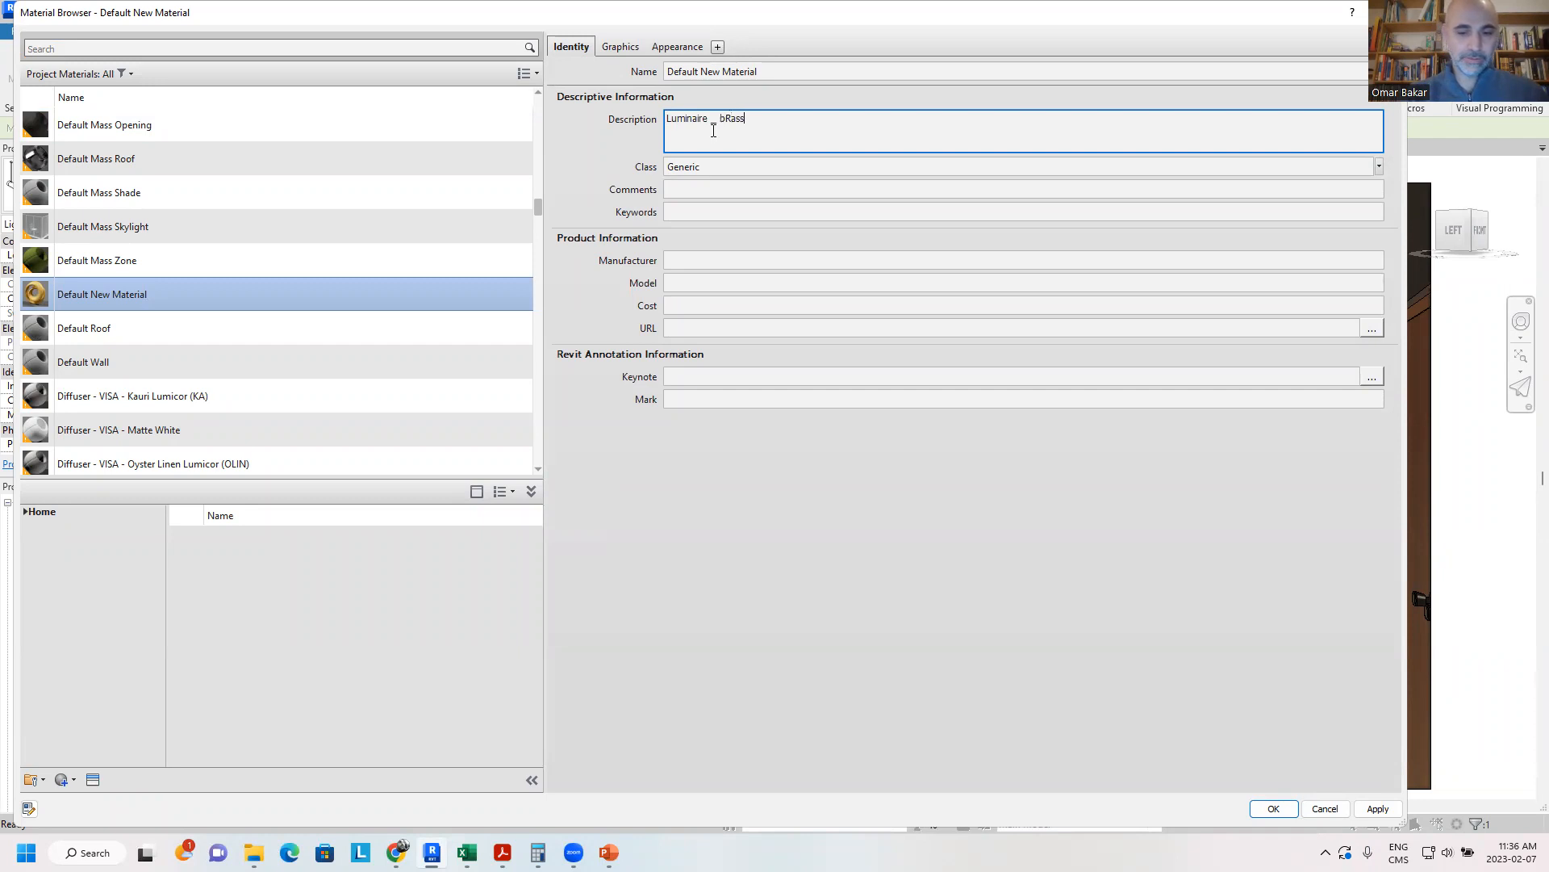
click(711, 168)
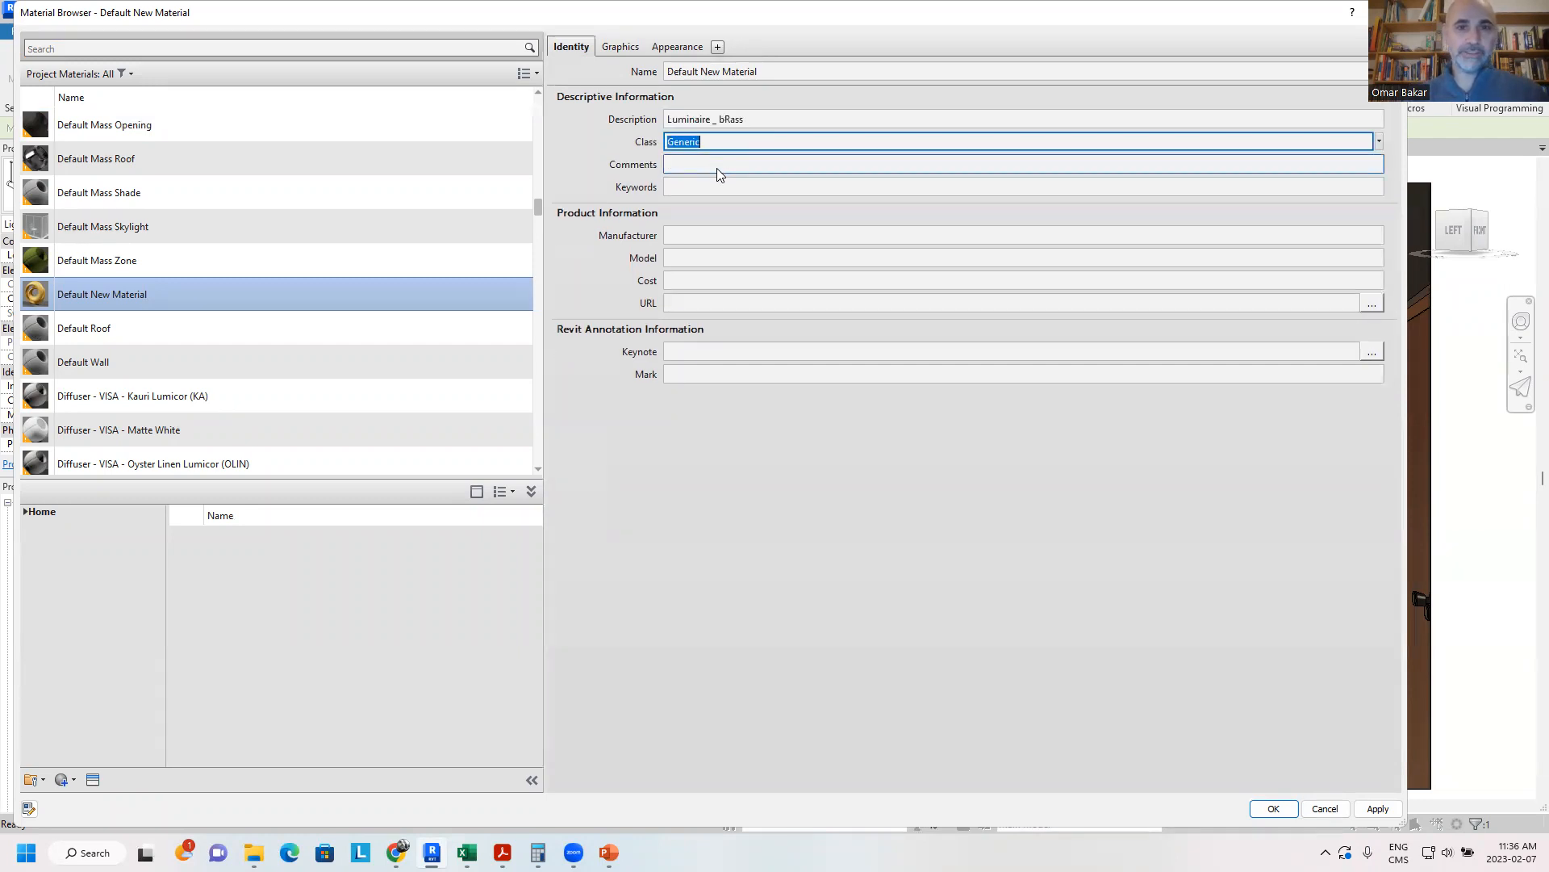
text(Metal)
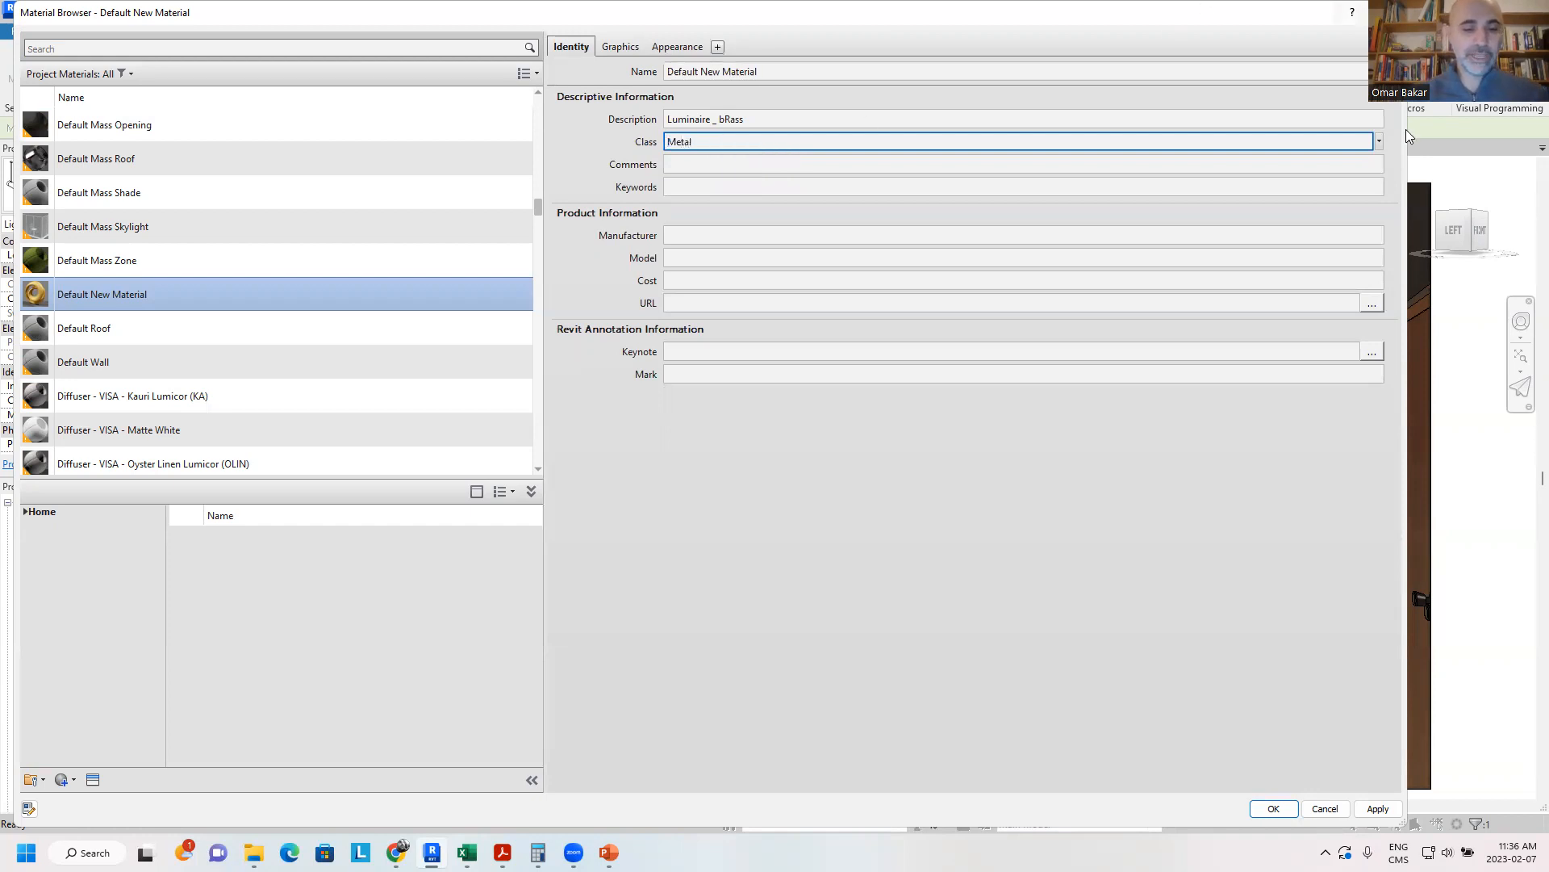
click(1378, 142)
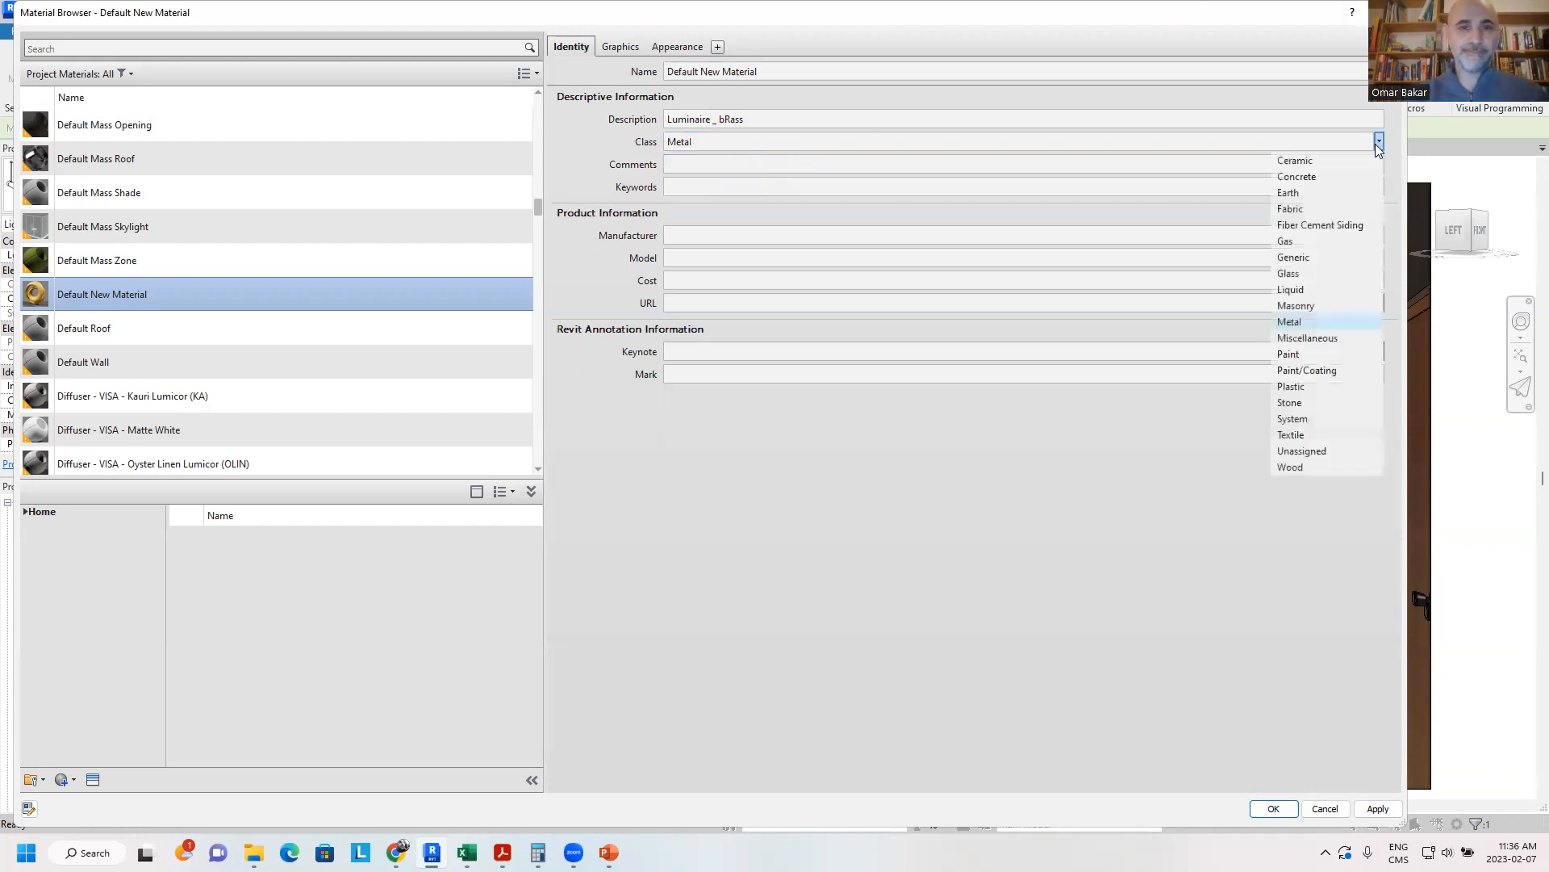
click(1286, 325)
- Fill in the new material's comments with "test", the manufacturer with "ALuma" and the cost with 250
click(699, 164)
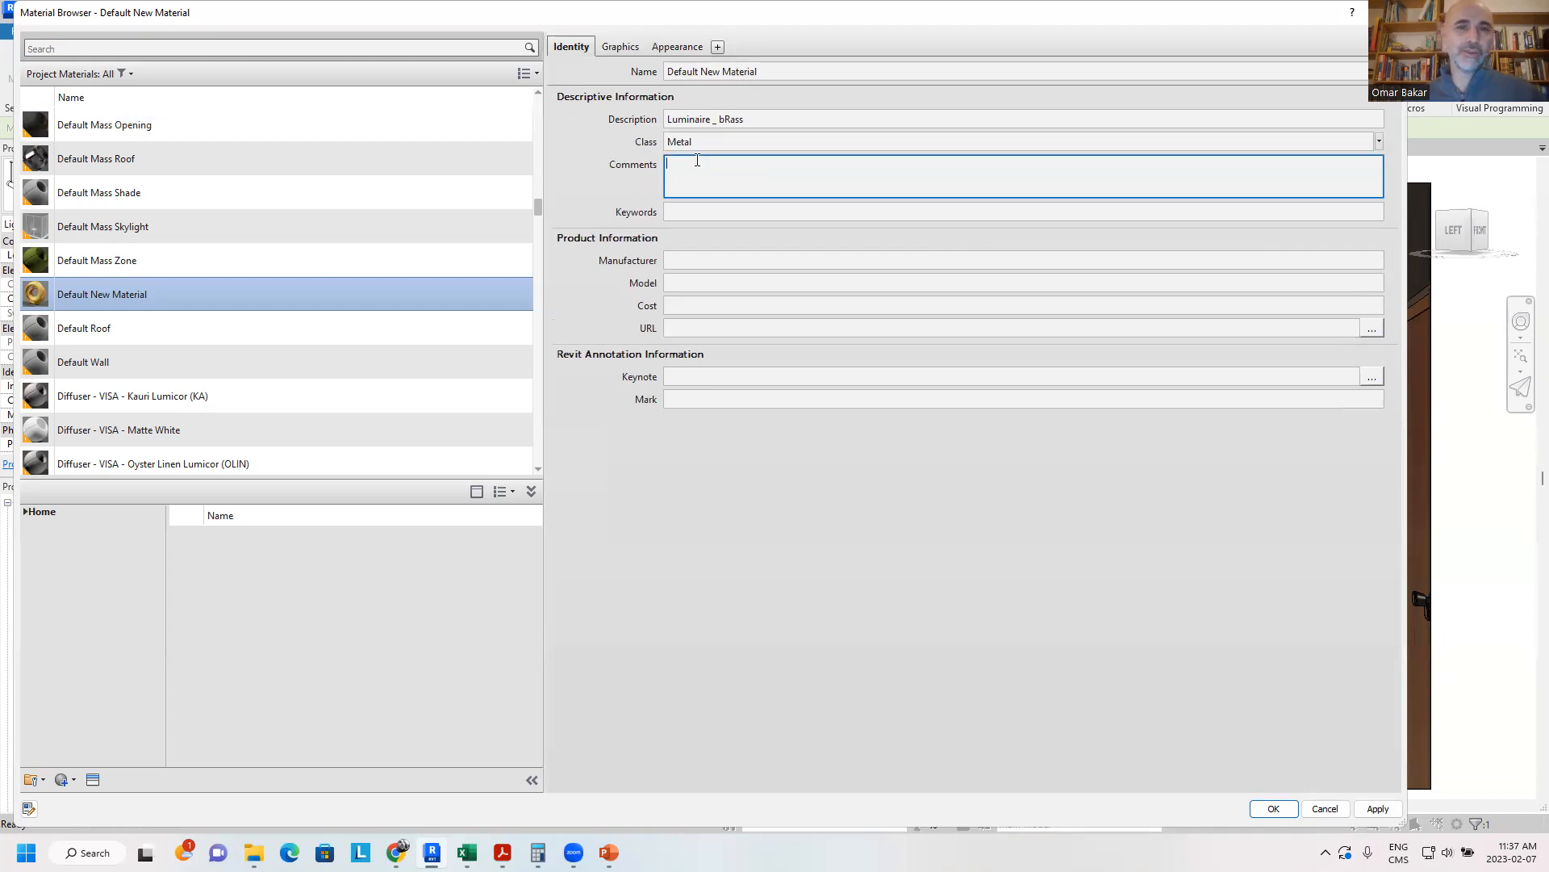
text(test)
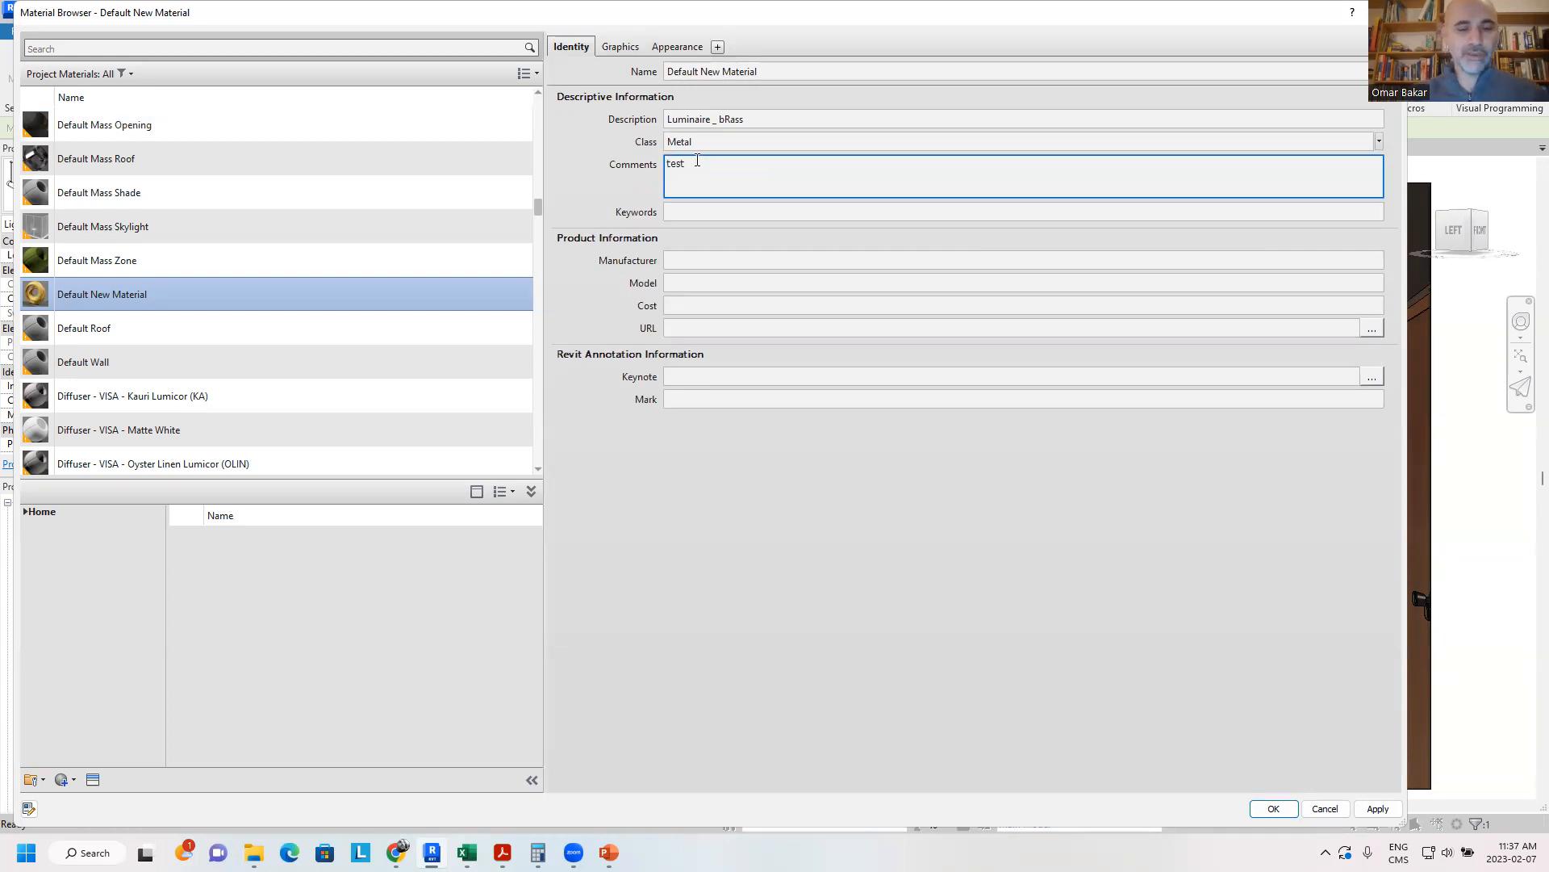
click(693, 259)
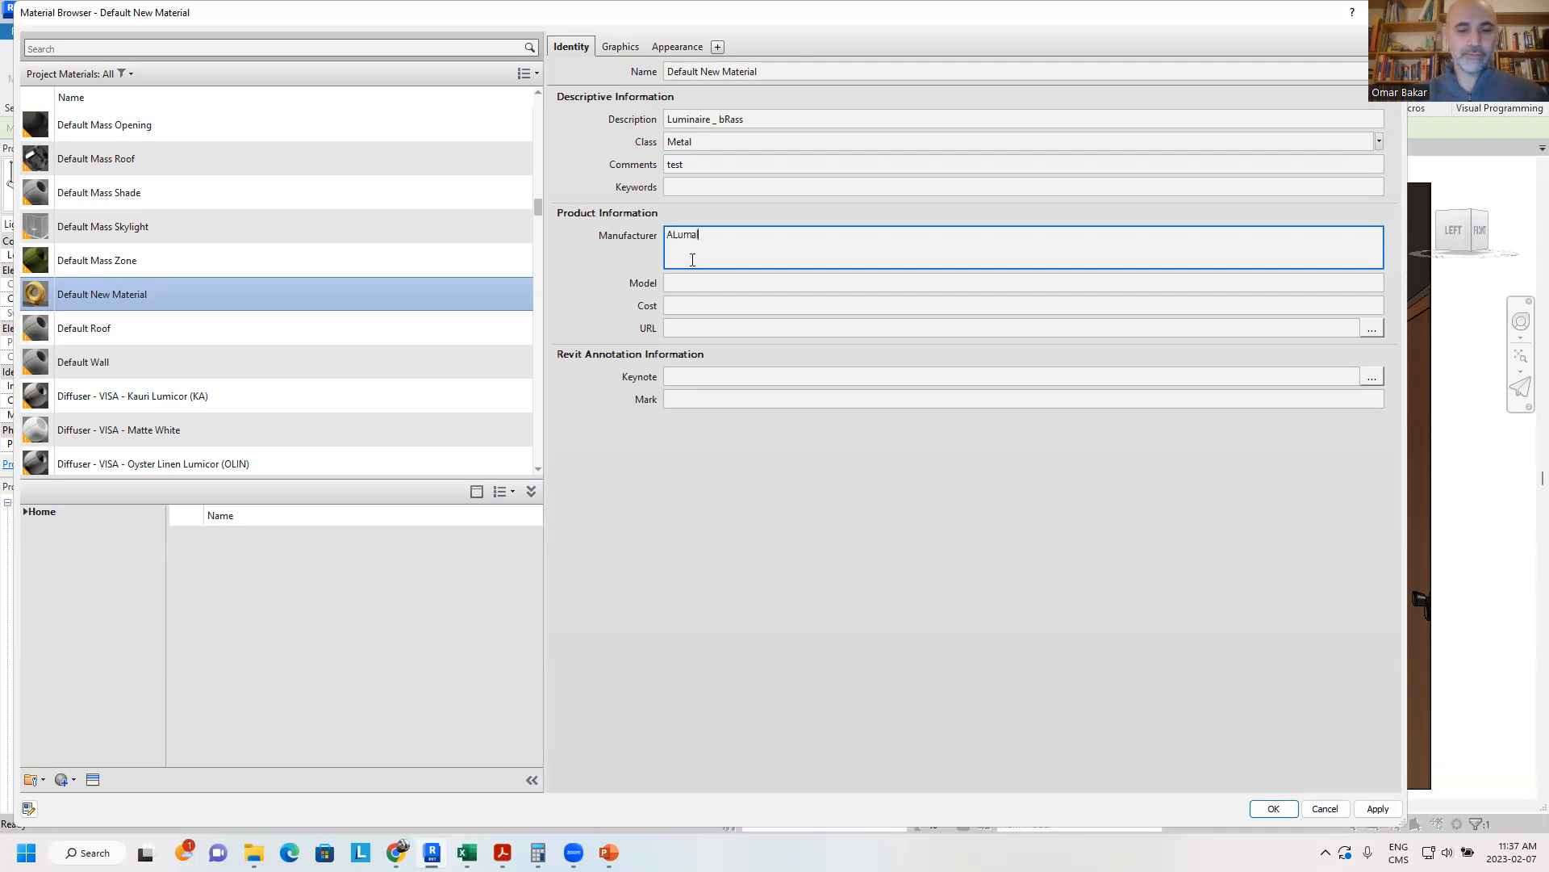
click(692, 284)
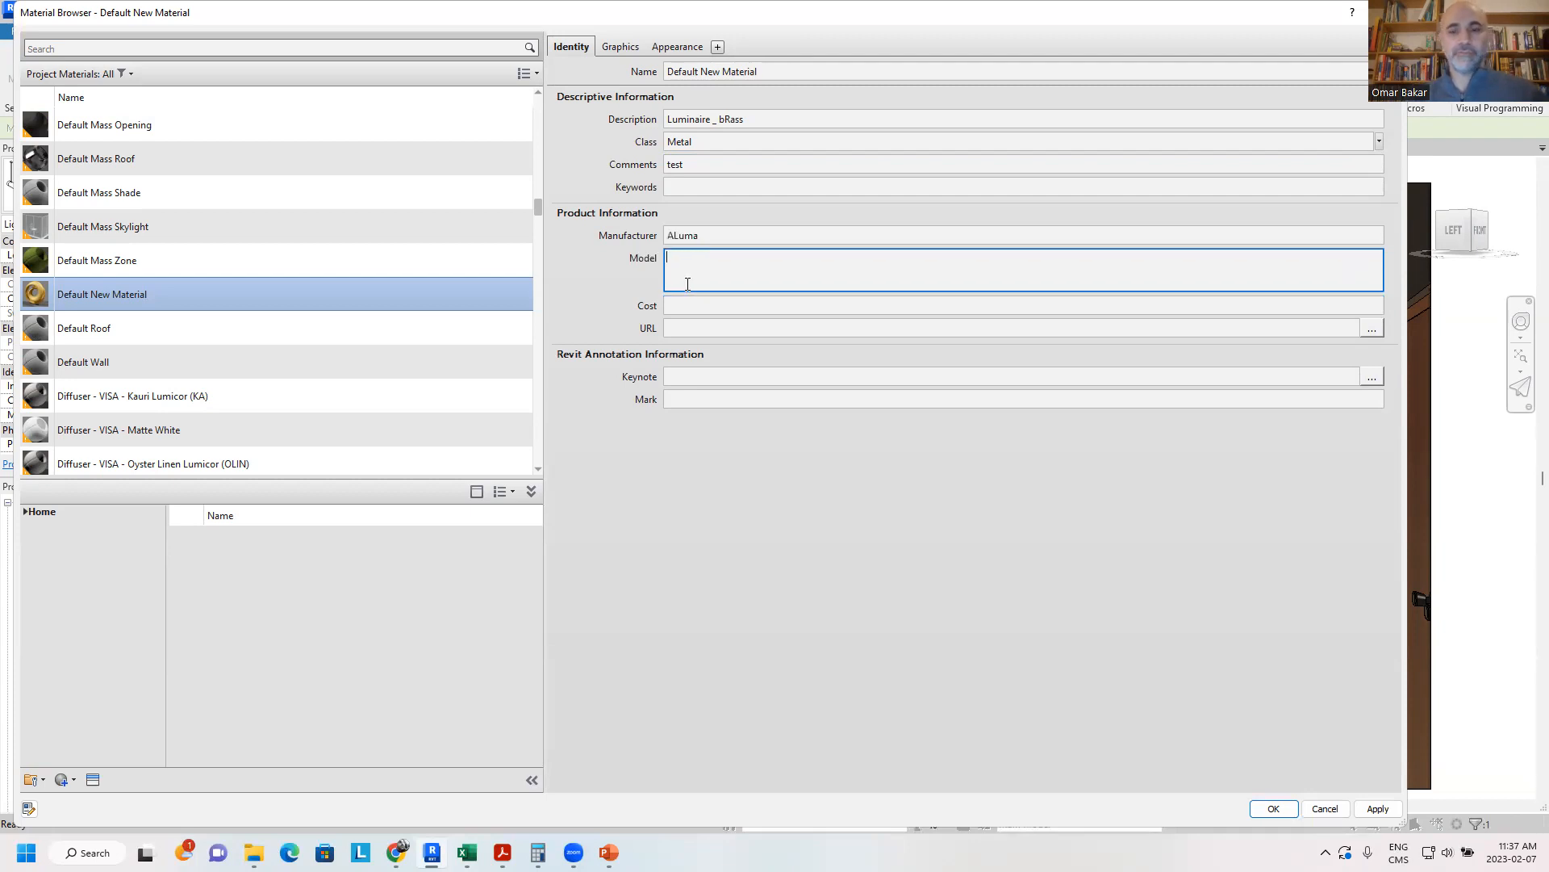
click(713, 304)
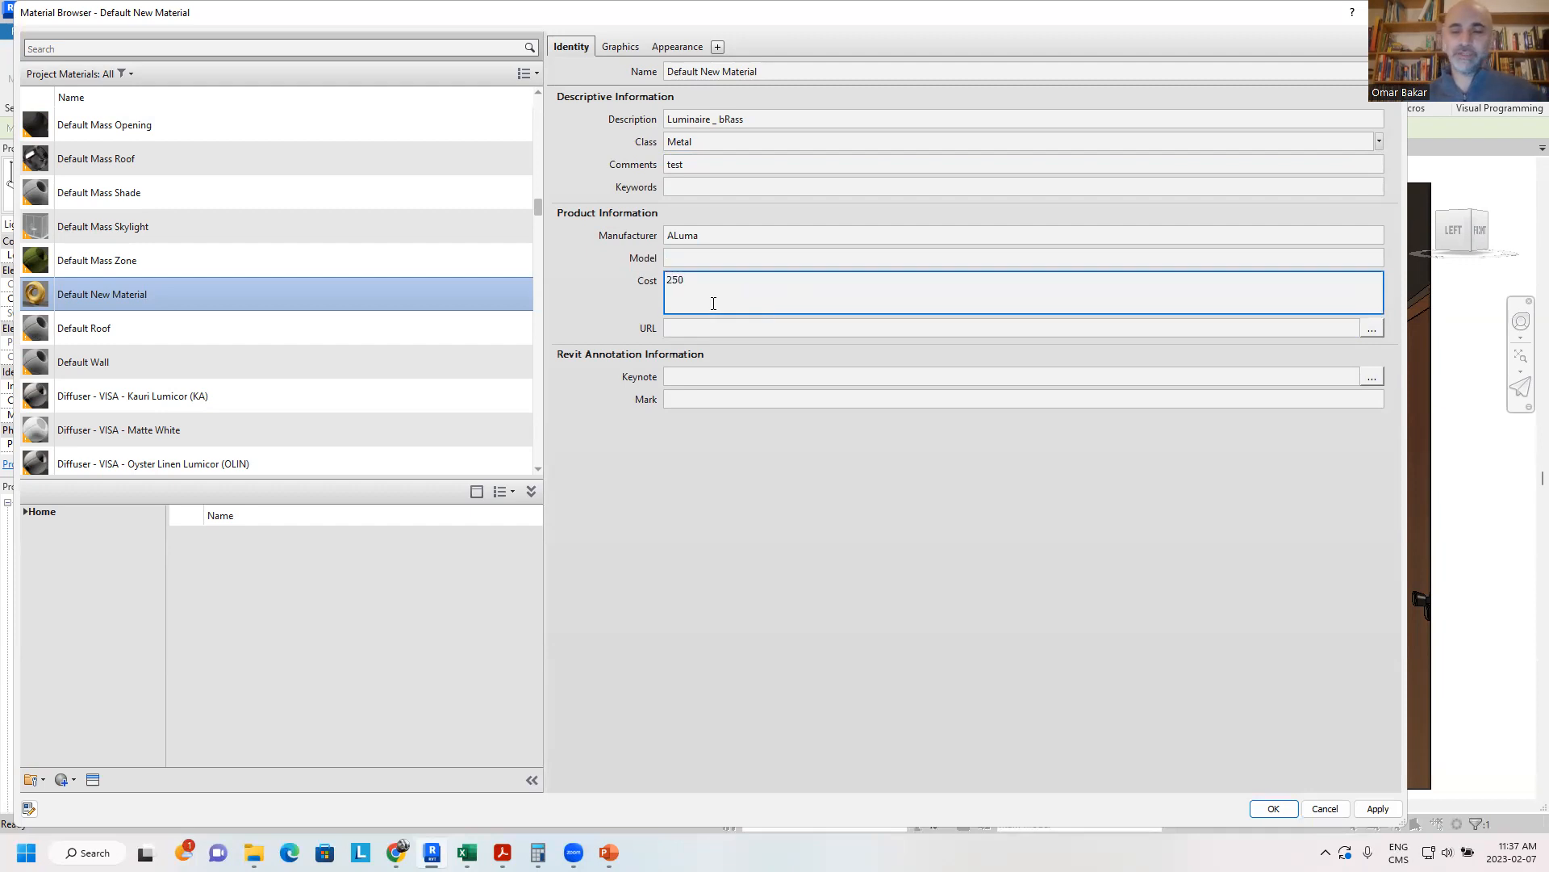
click(686, 328)
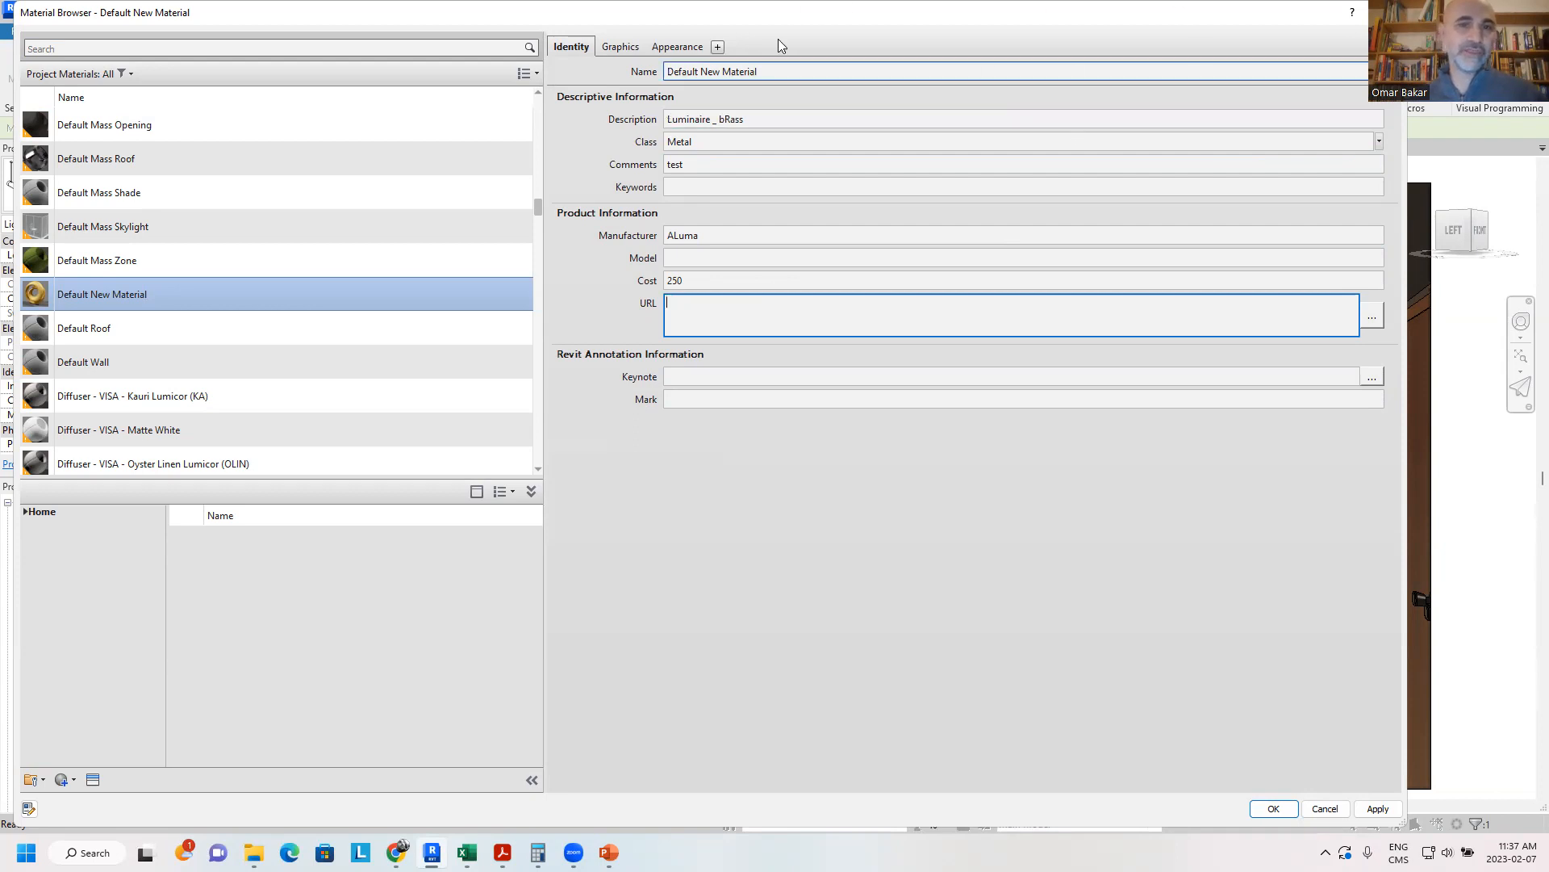
- Use the render appearance for the new material's shading and set its surface background pattern to Solid fill
click(618, 47)
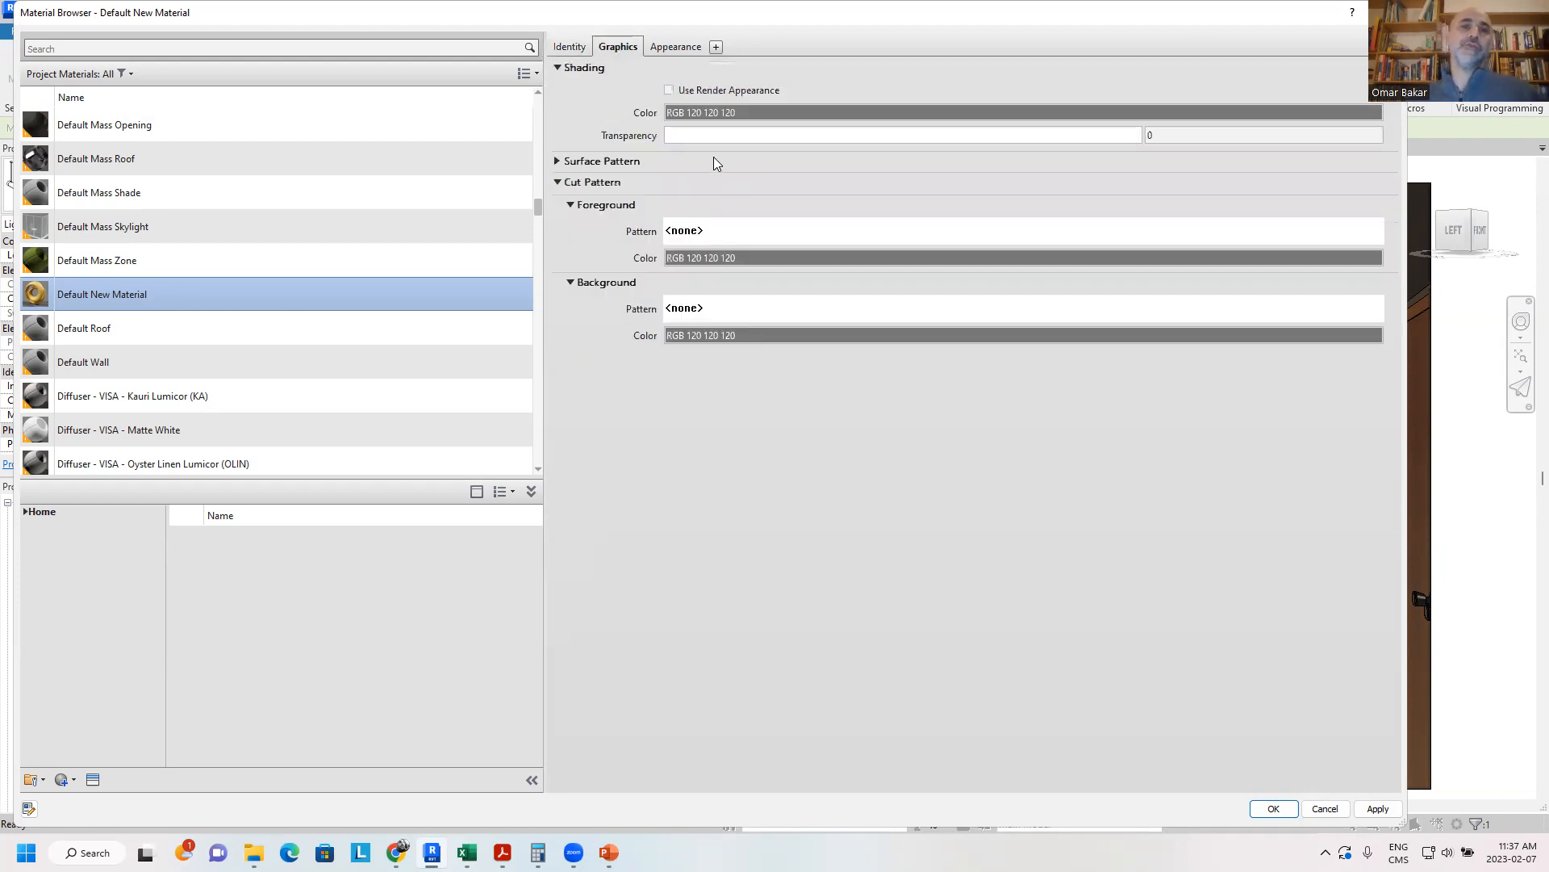
click(669, 89)
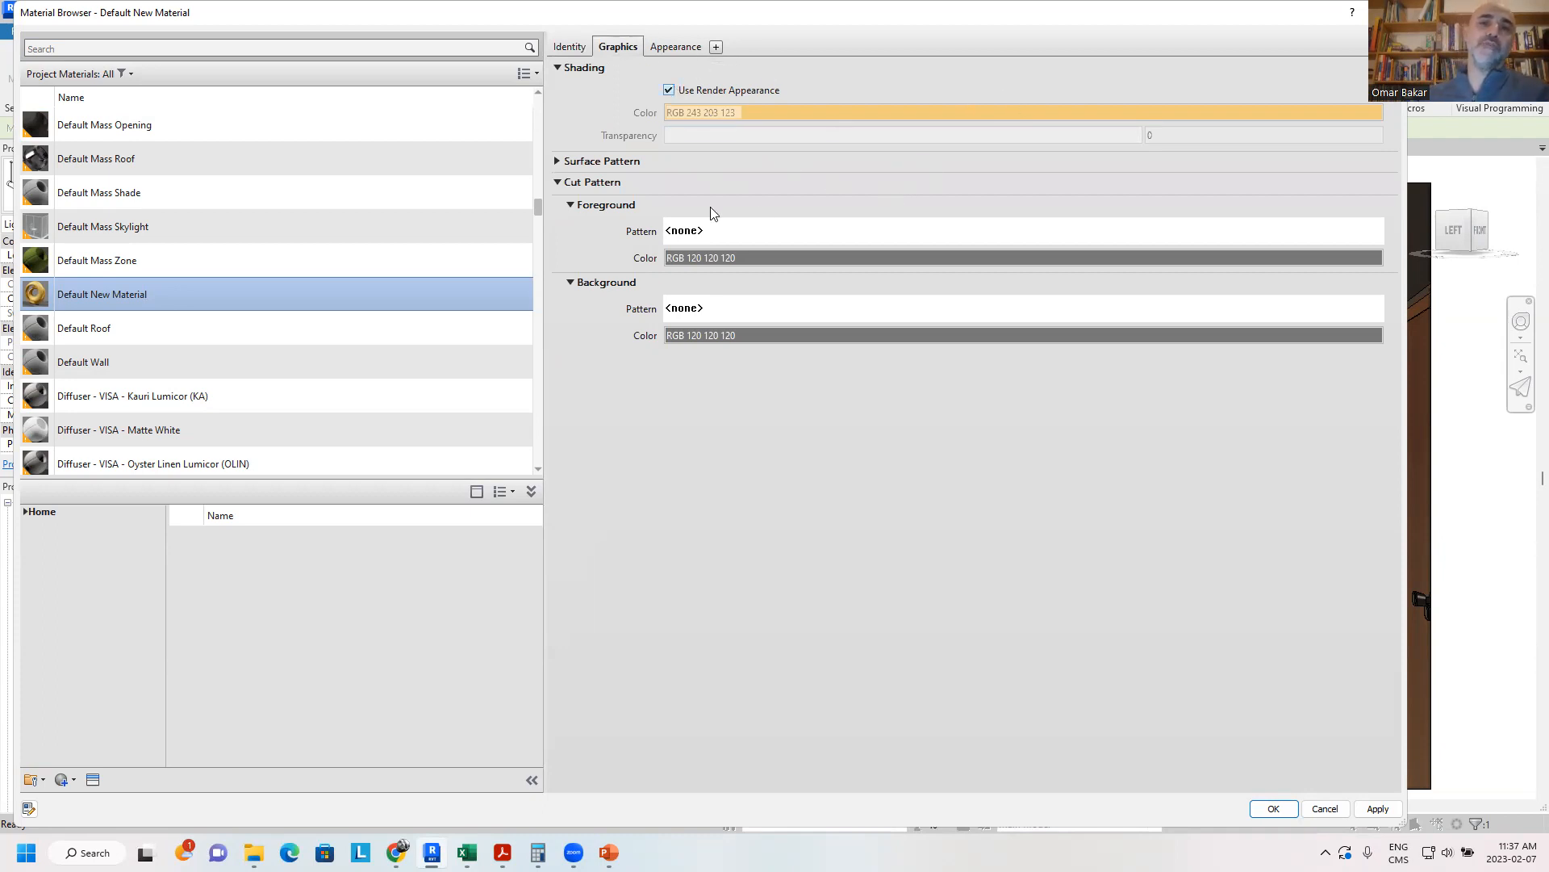
click(558, 162)
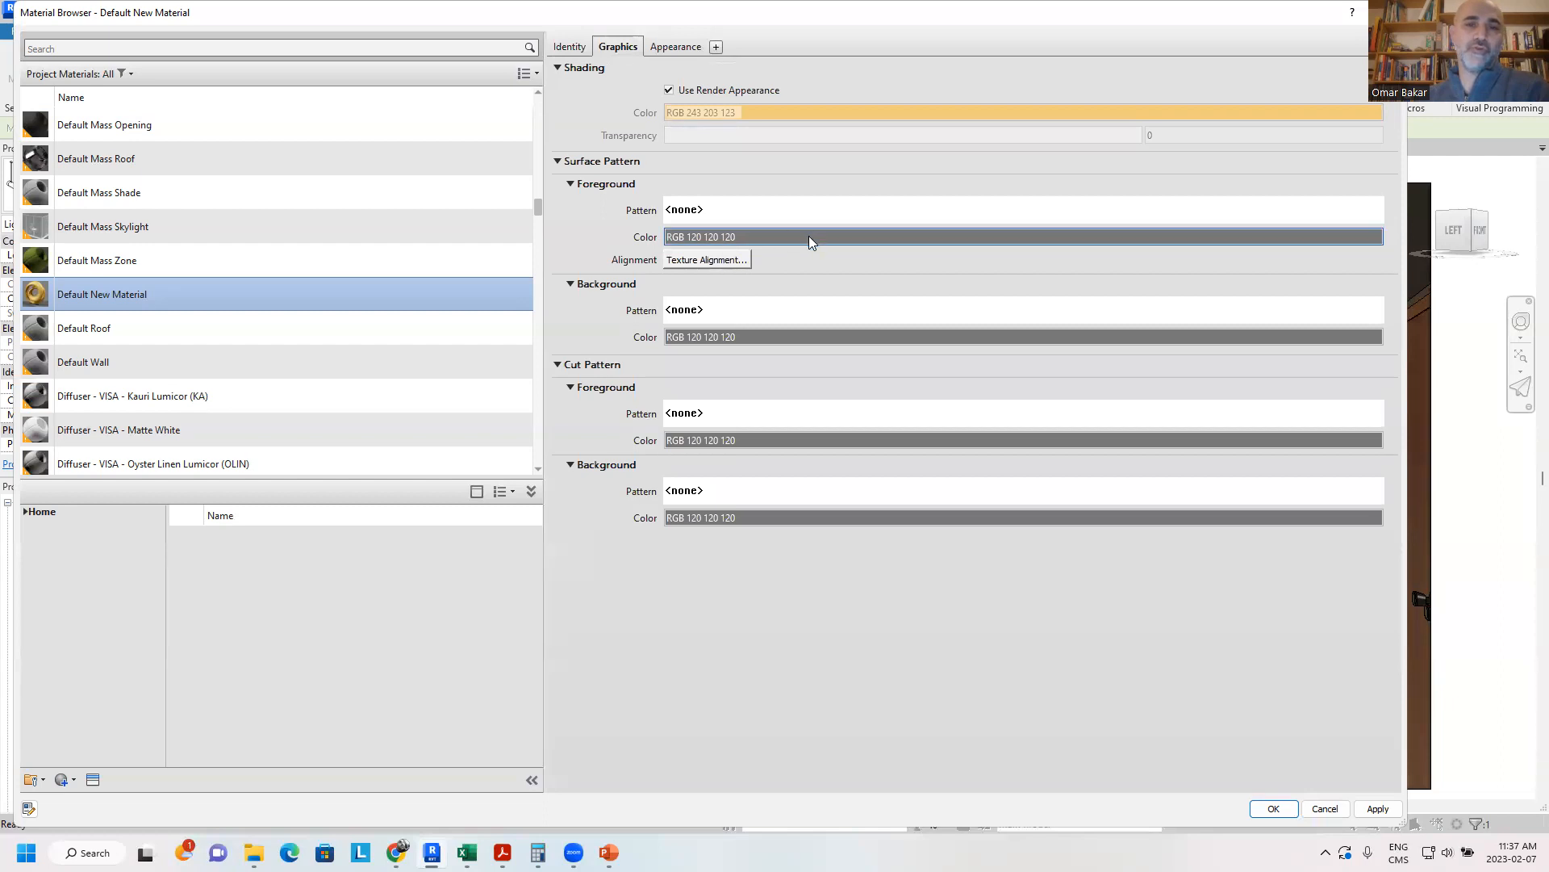
click(743, 313)
click(692, 200)
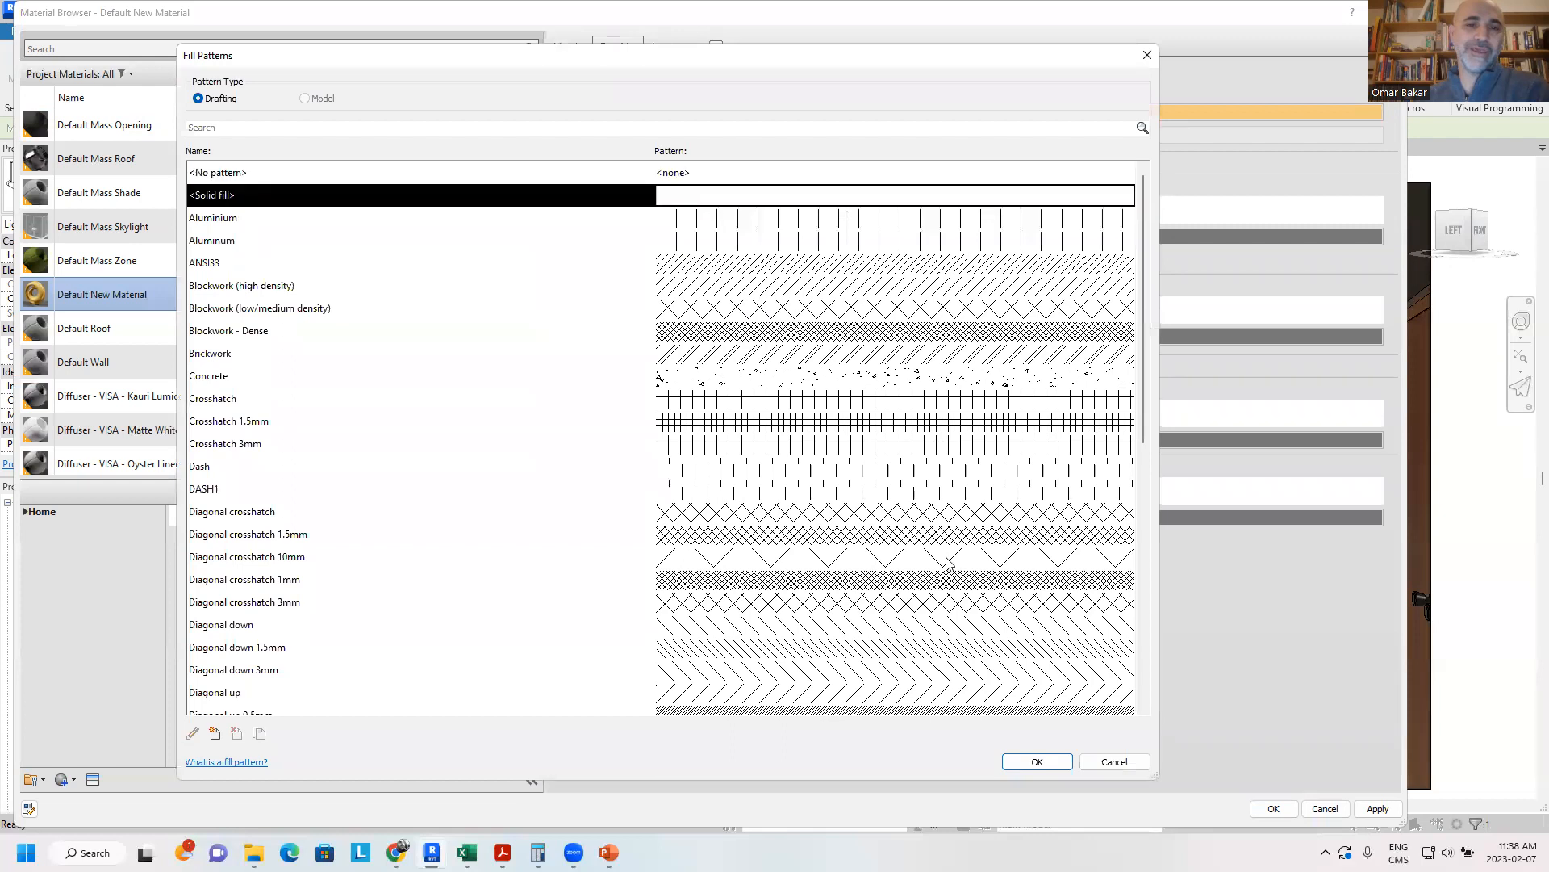
click(1037, 761)
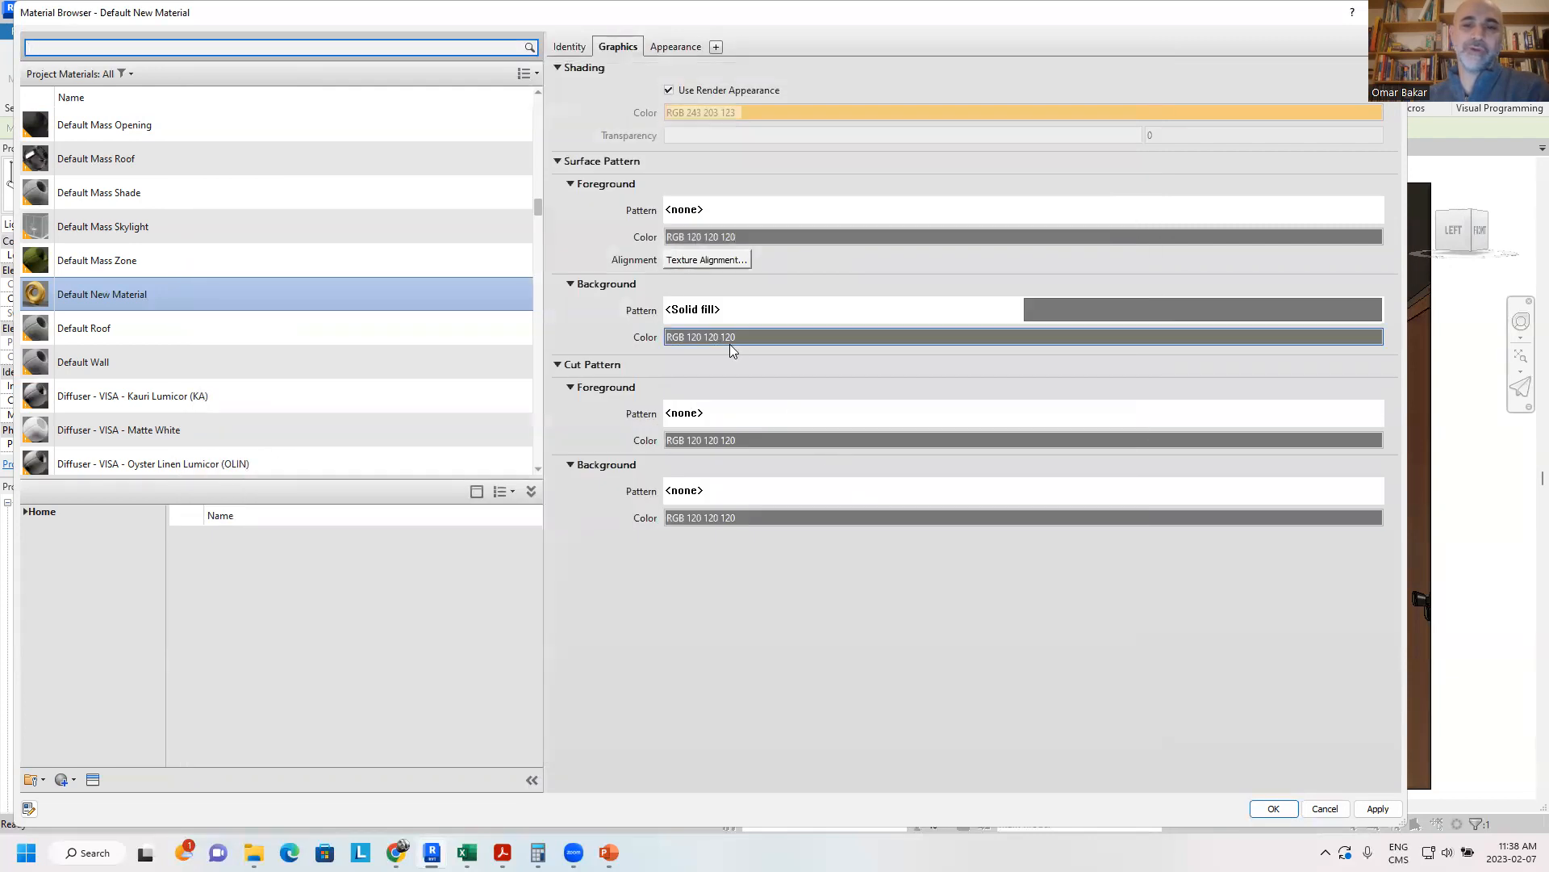
- Set the surface background pattern's color to a light beige, RGB 234 223 187
click(765, 336)
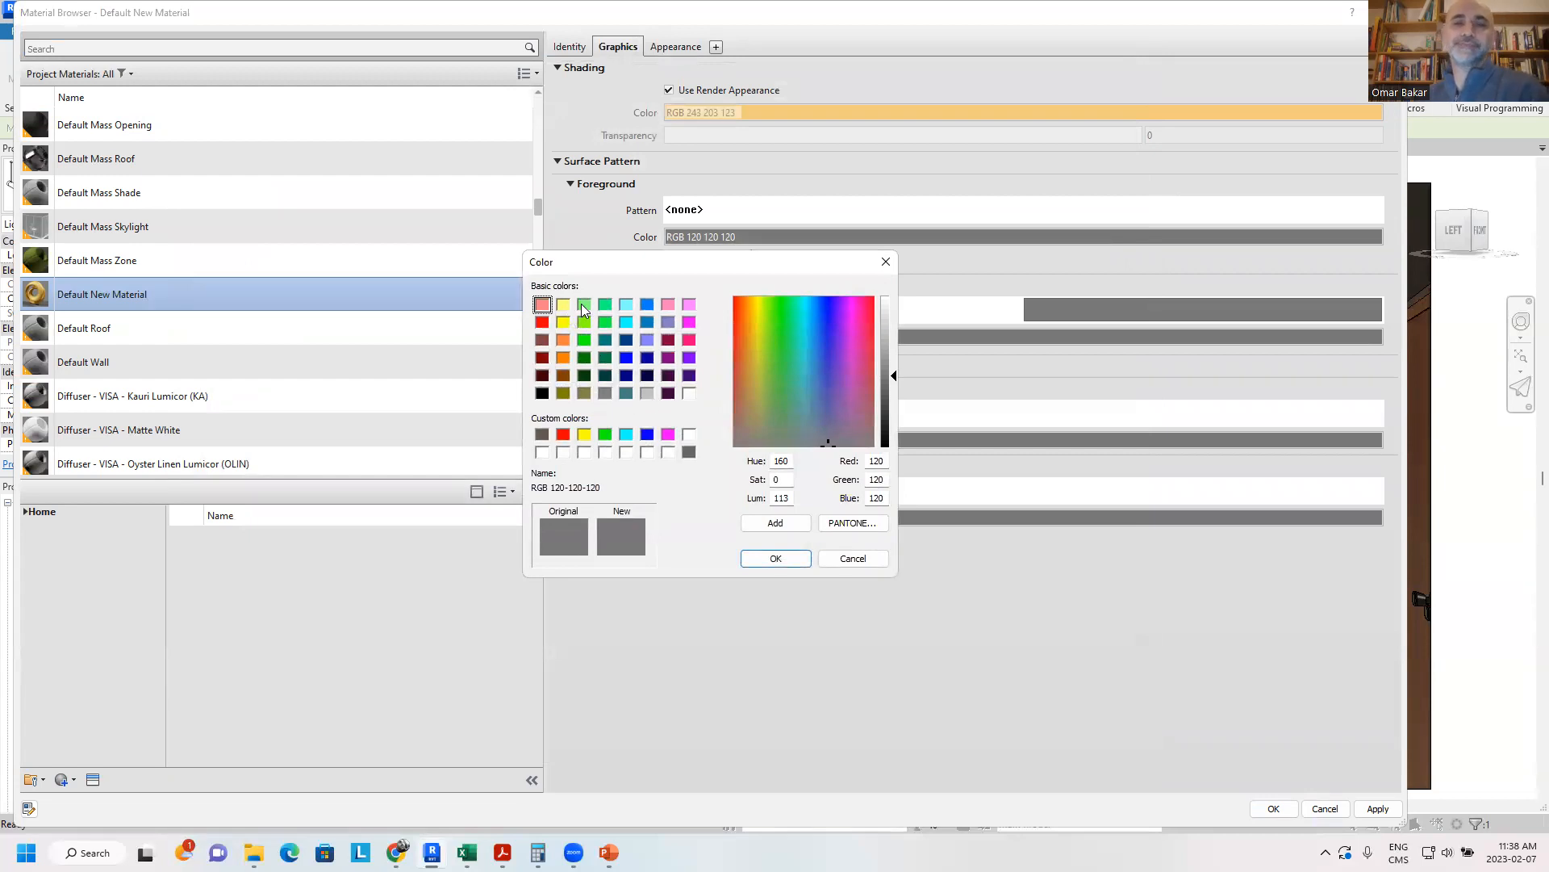
click(753, 387)
click(754, 375)
drag(879, 368, 881, 324)
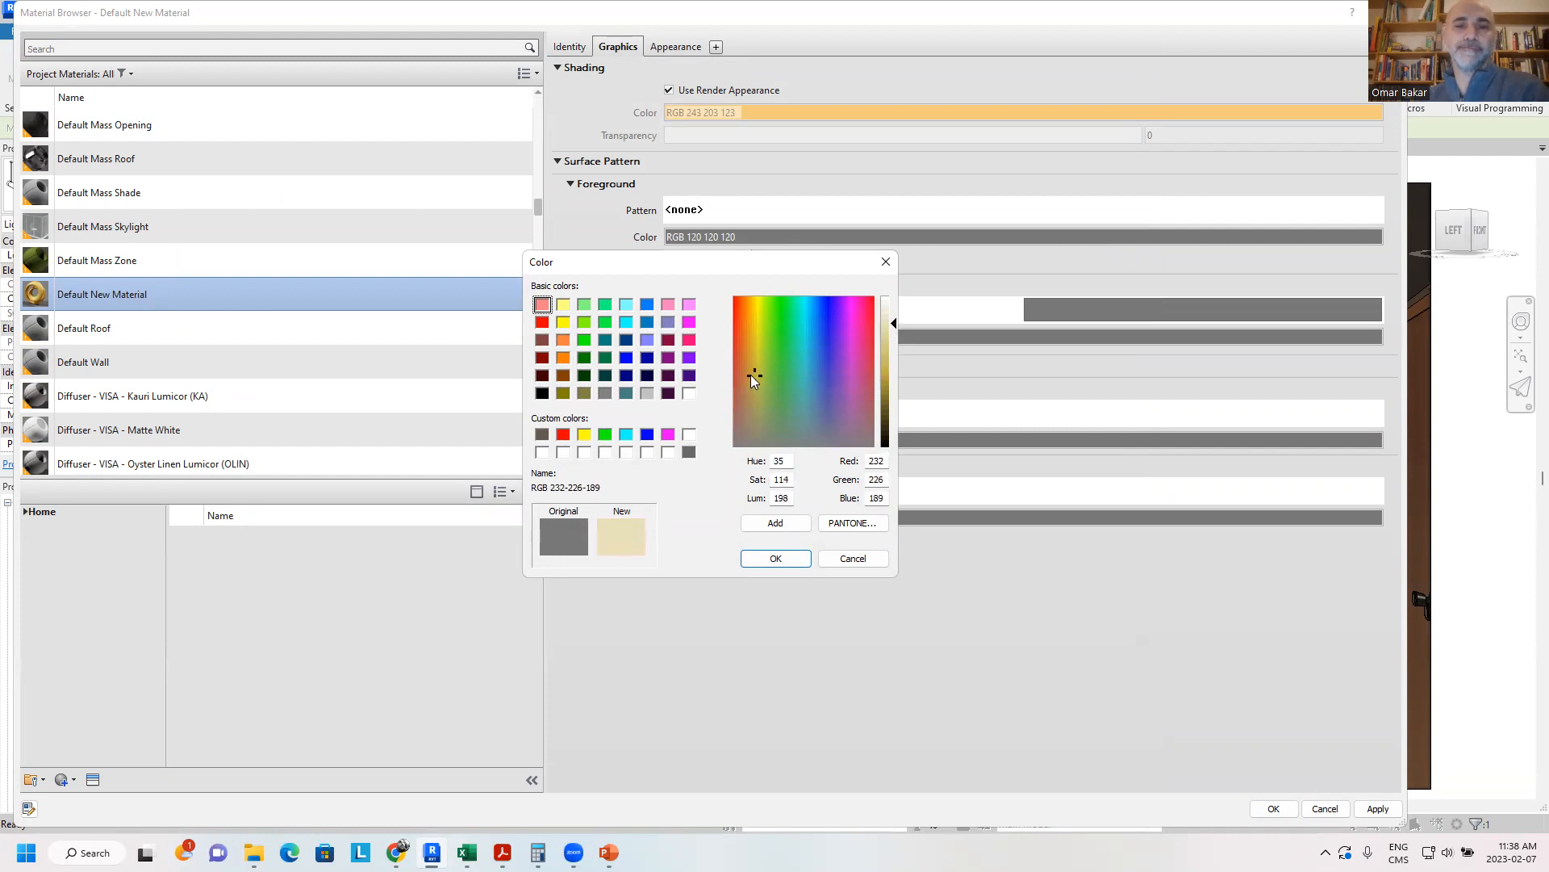
click(776, 558)
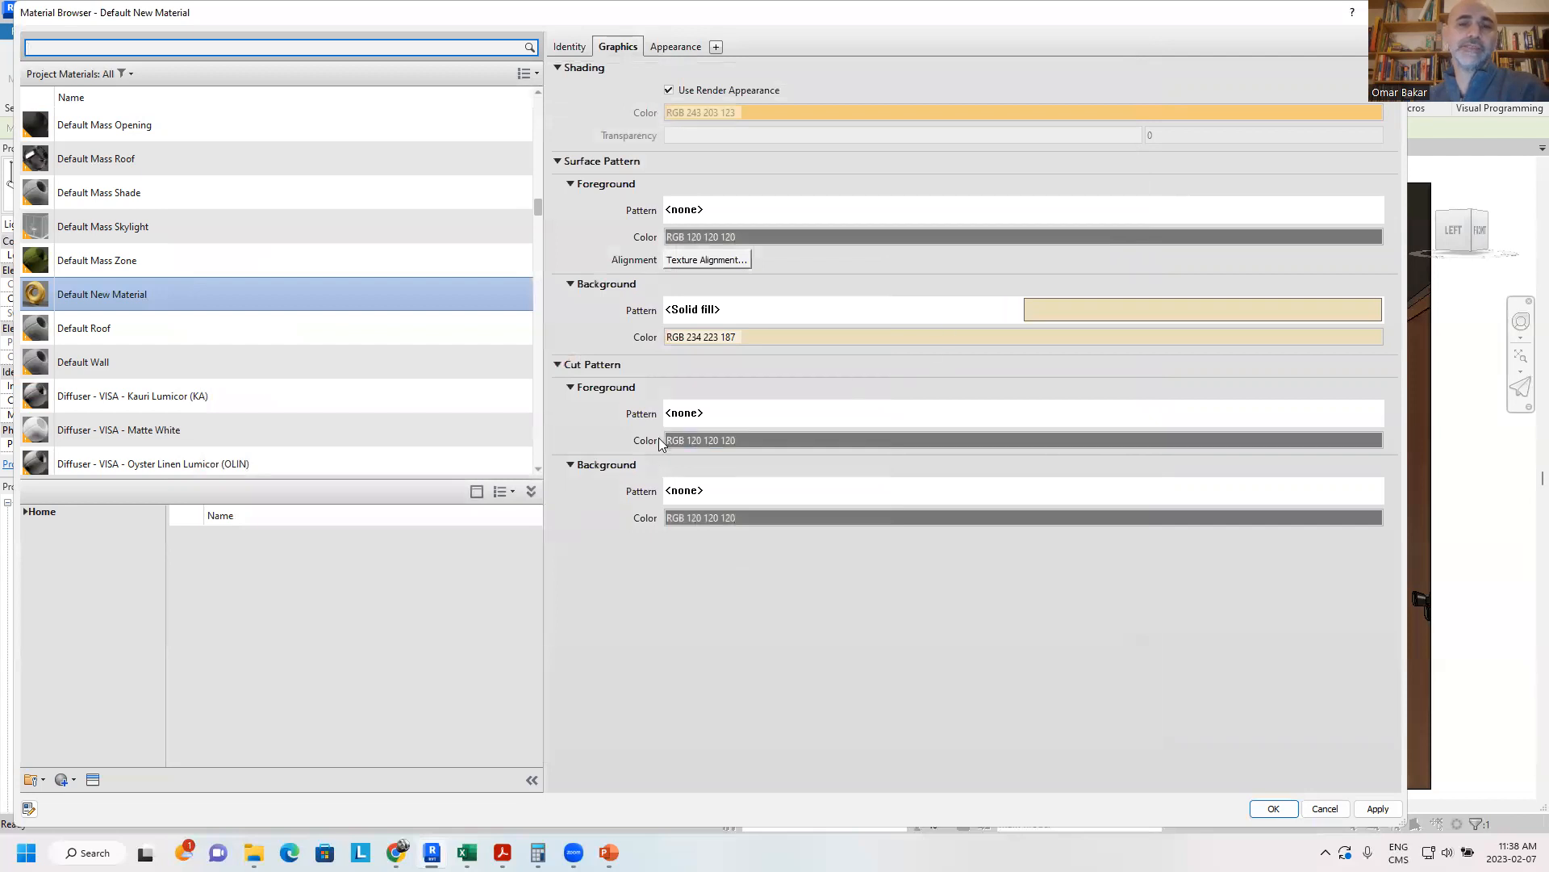
- Compare the drafting fill patterns, including Brickwork and Steel, and set the new material's cut foreground pattern to ANSI33
click(723, 414)
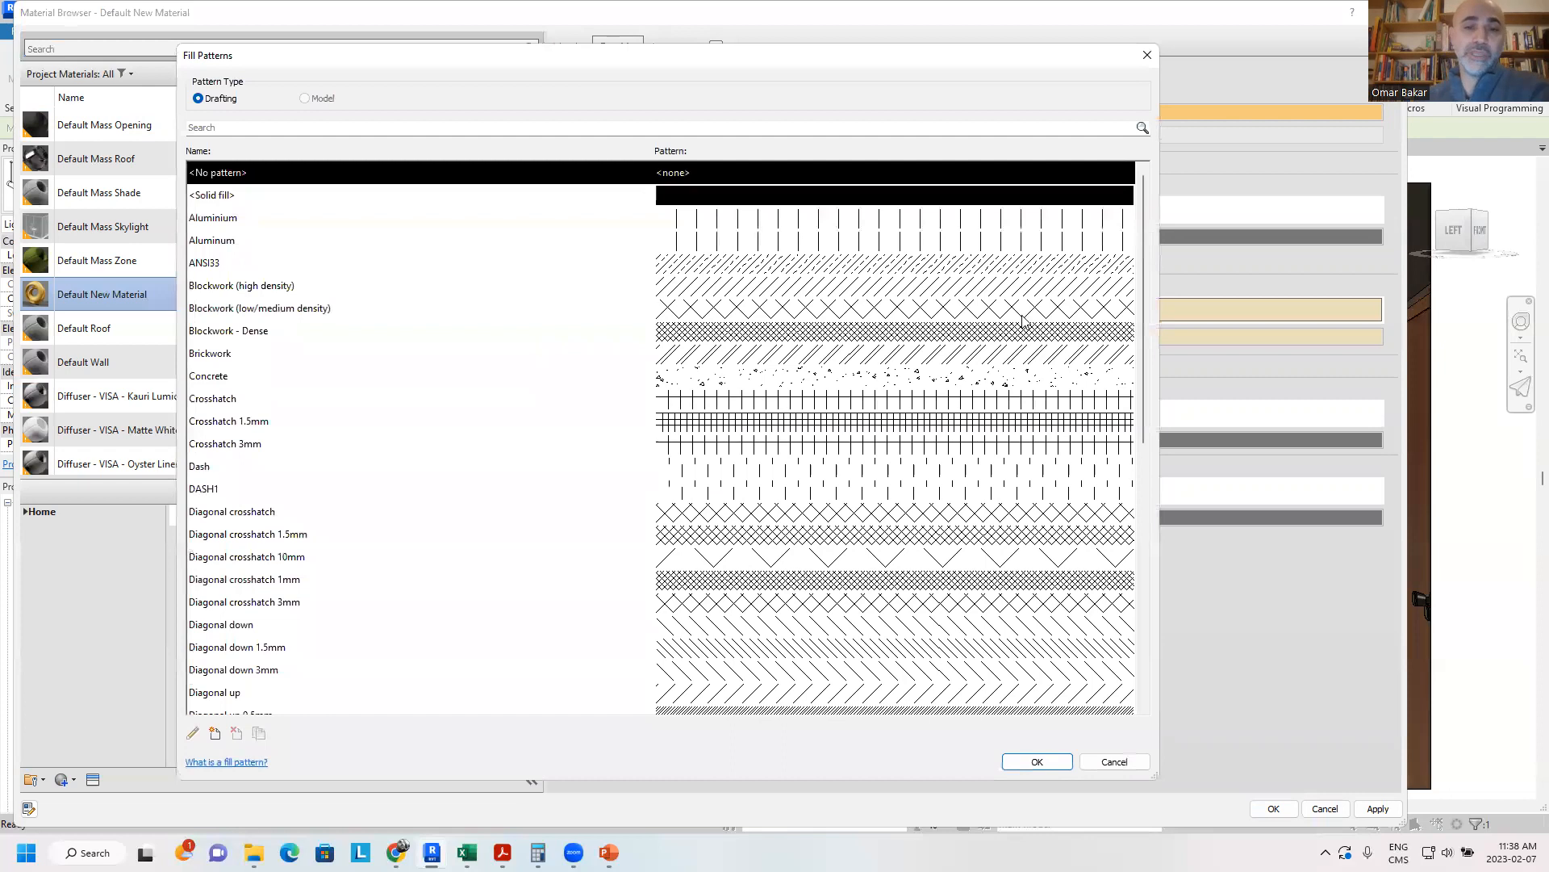
click(740, 355)
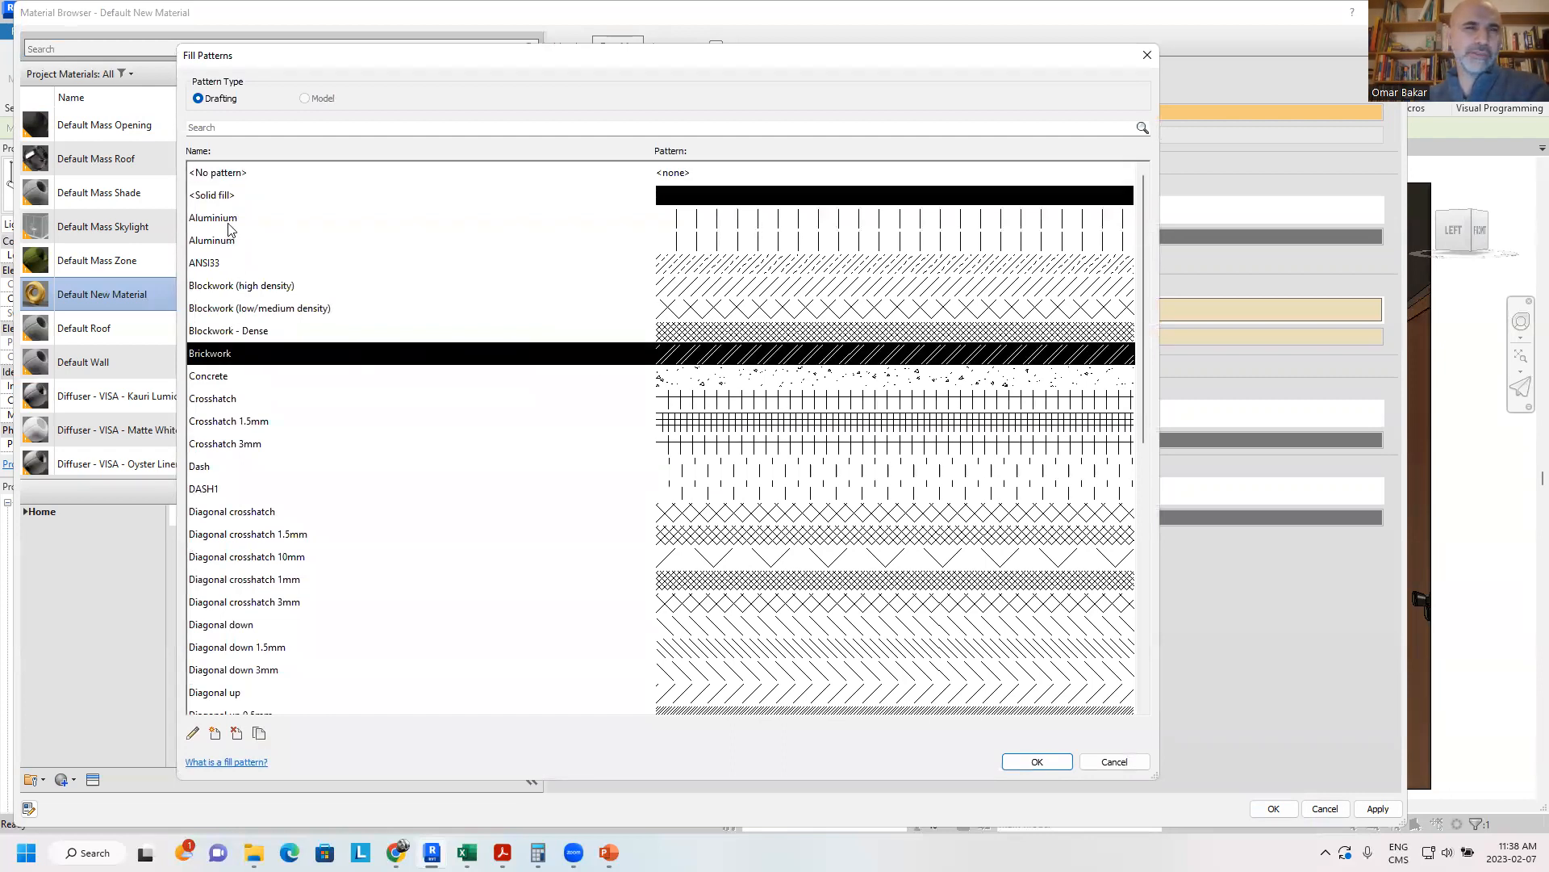
click(744, 264)
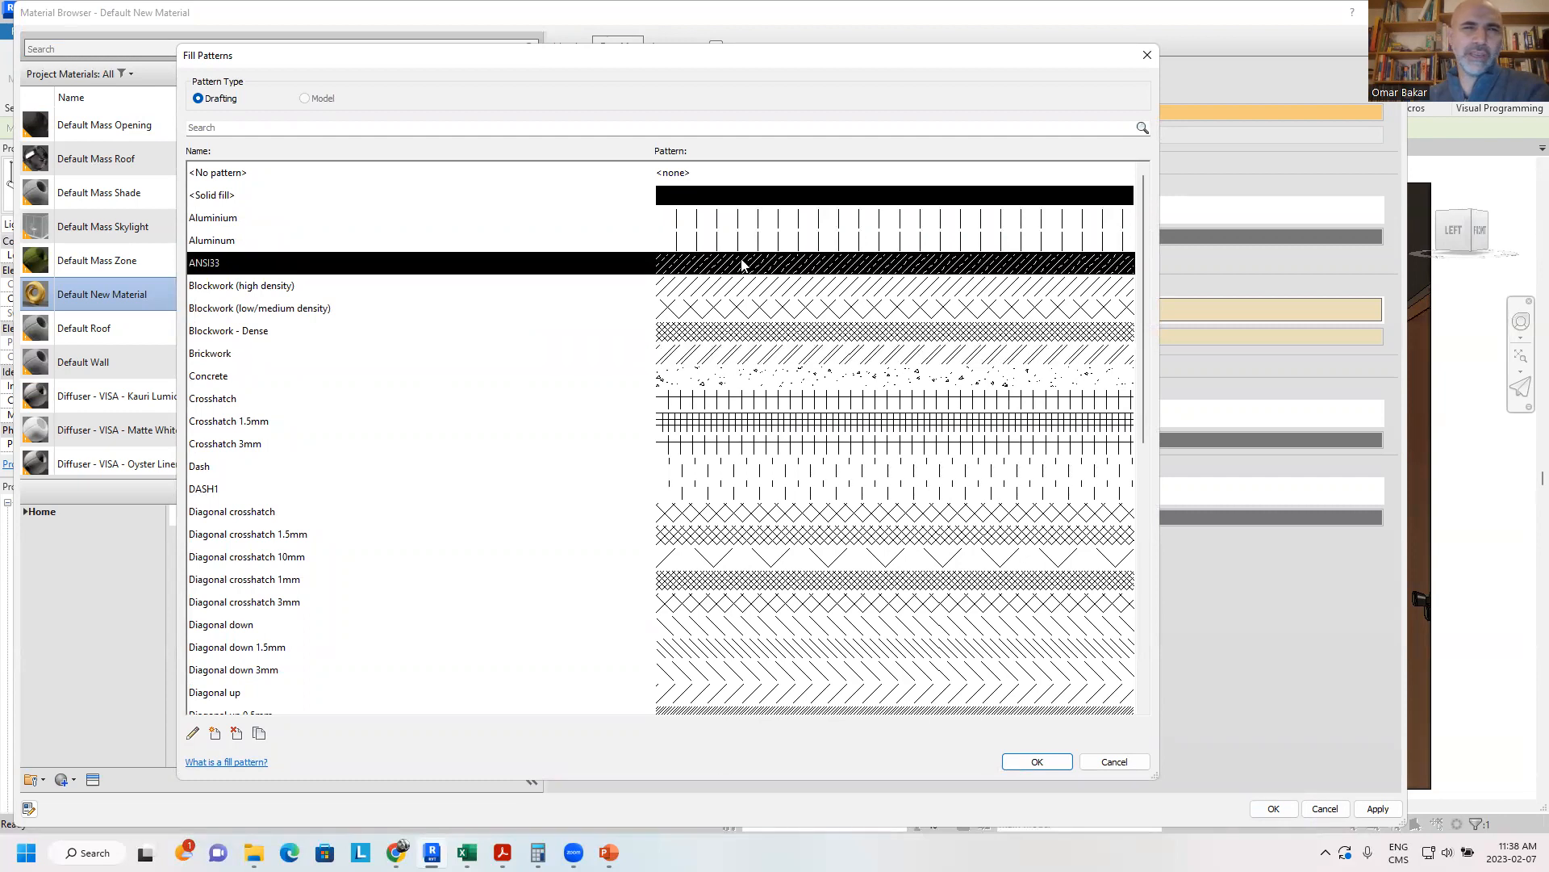
scroll(598, 452, down, 4)
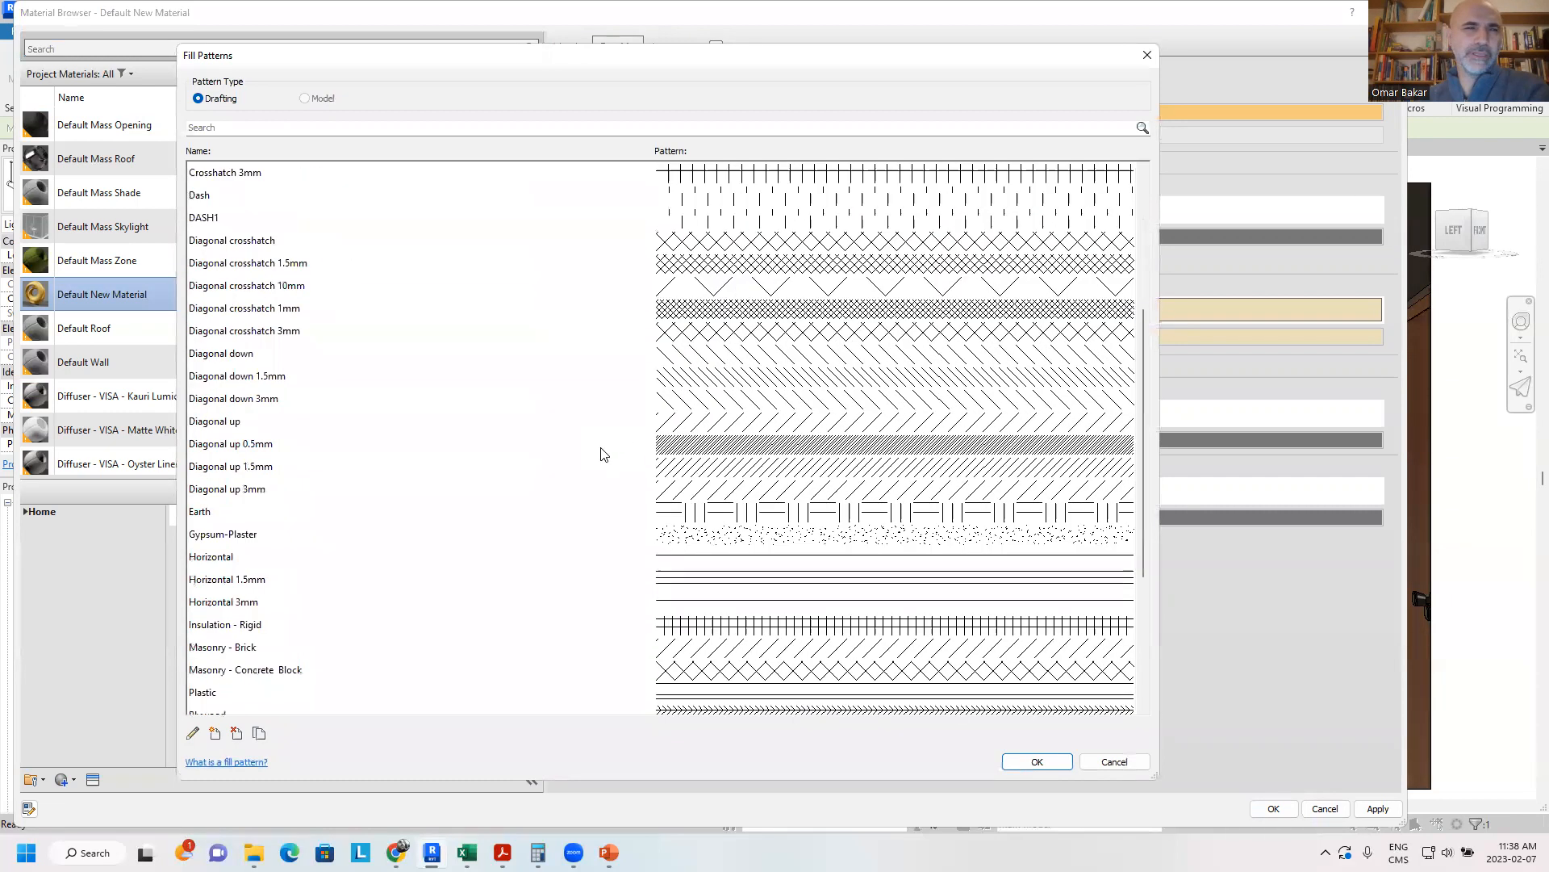
scroll(601, 454, up, 3)
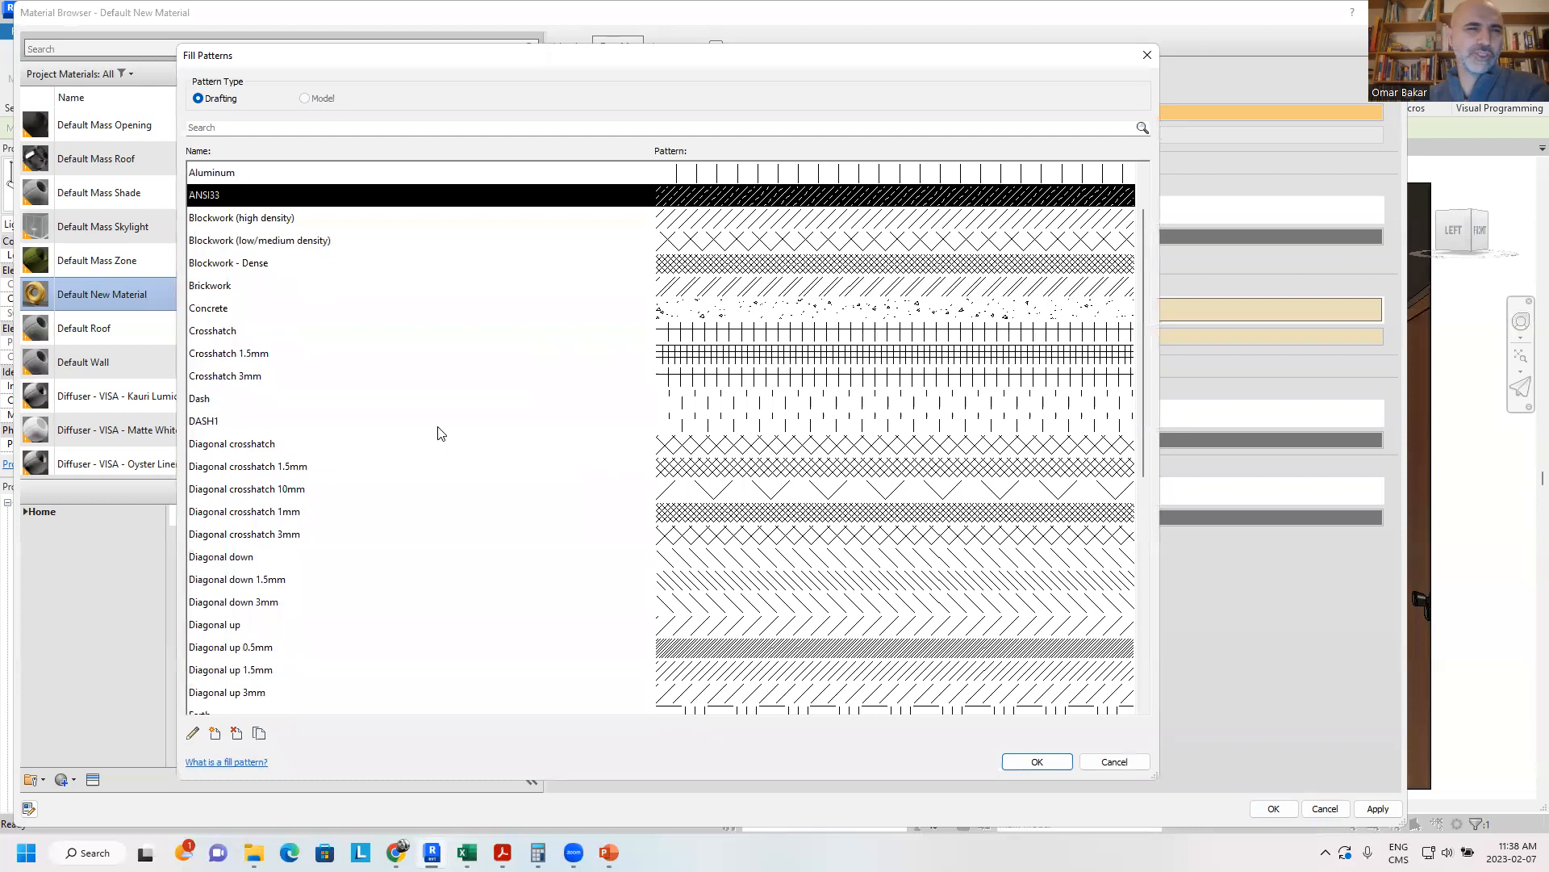
scroll(441, 433, down, 5)
scroll(436, 435, up, 2)
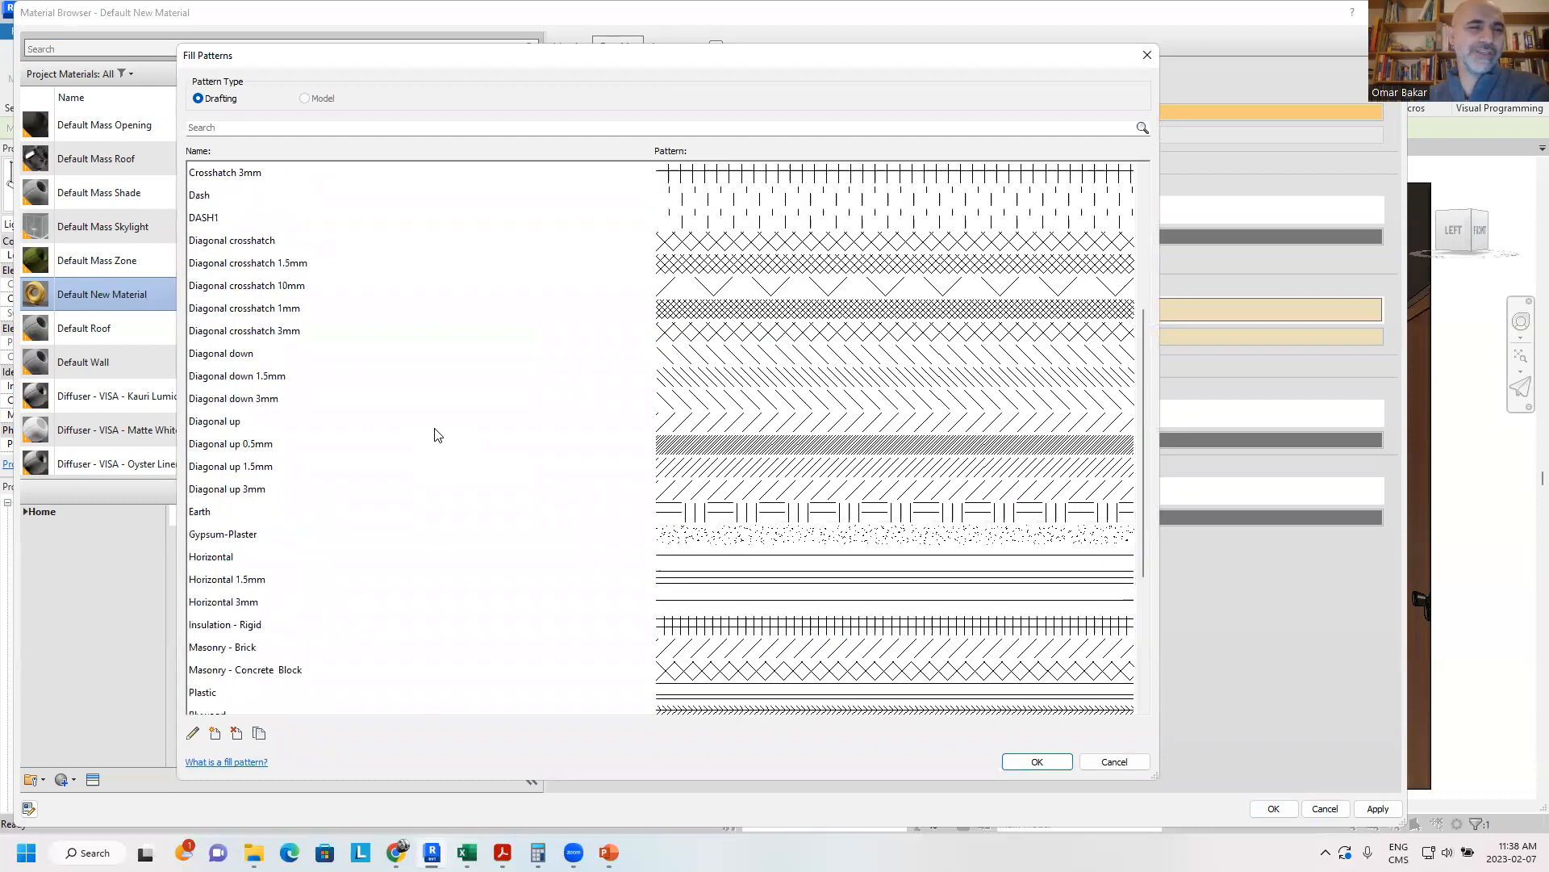
scroll(352, 390, up, 2)
scroll(278, 360, up, 1)
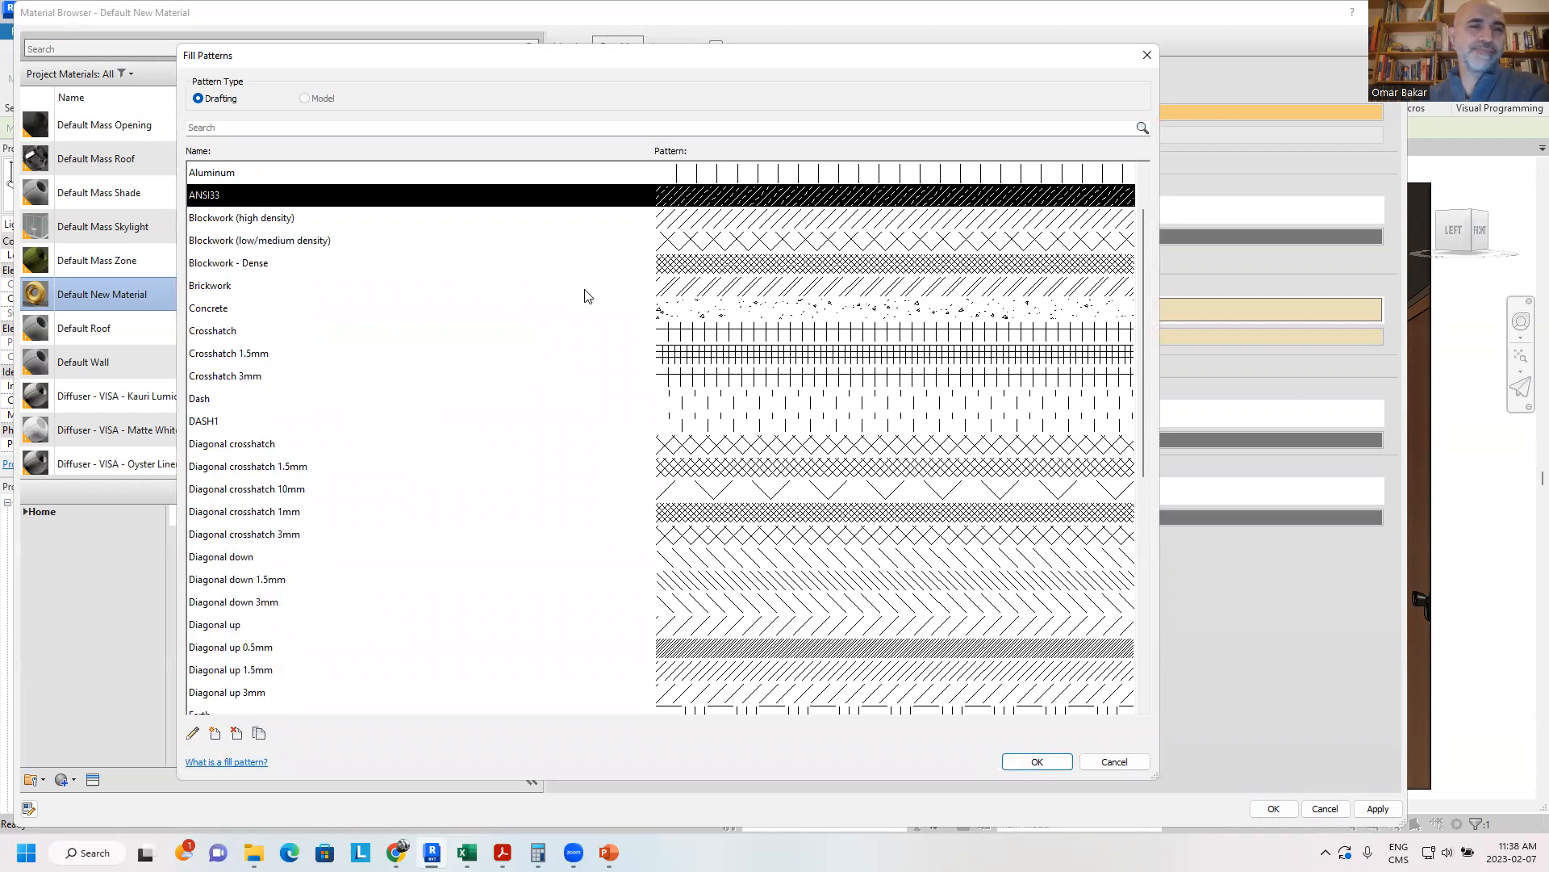
scroll(472, 286, up, 1)
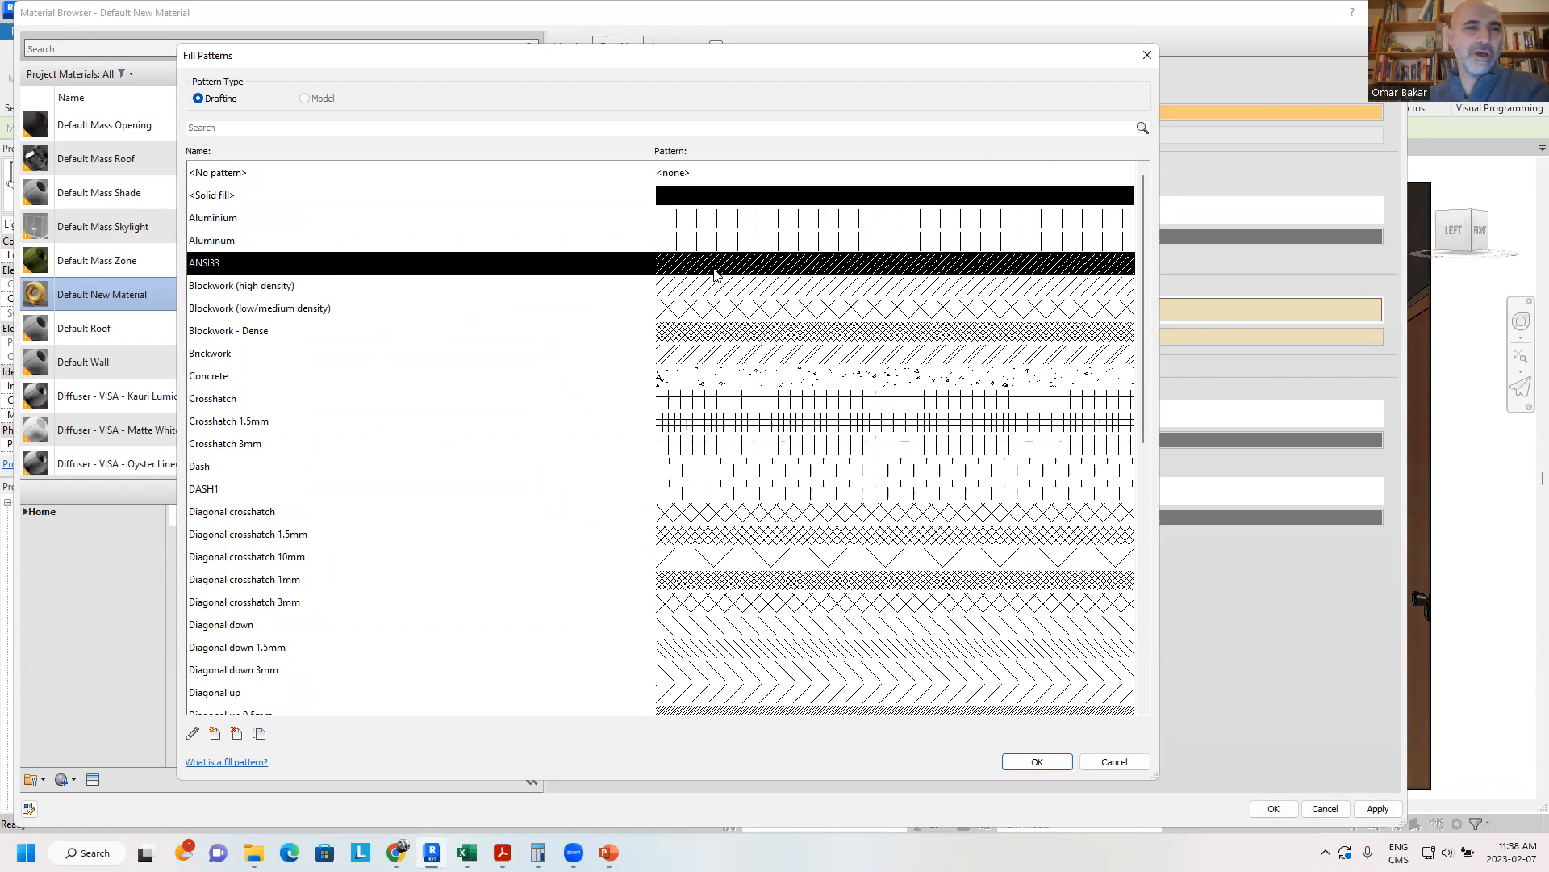
scroll(729, 343, down, 7)
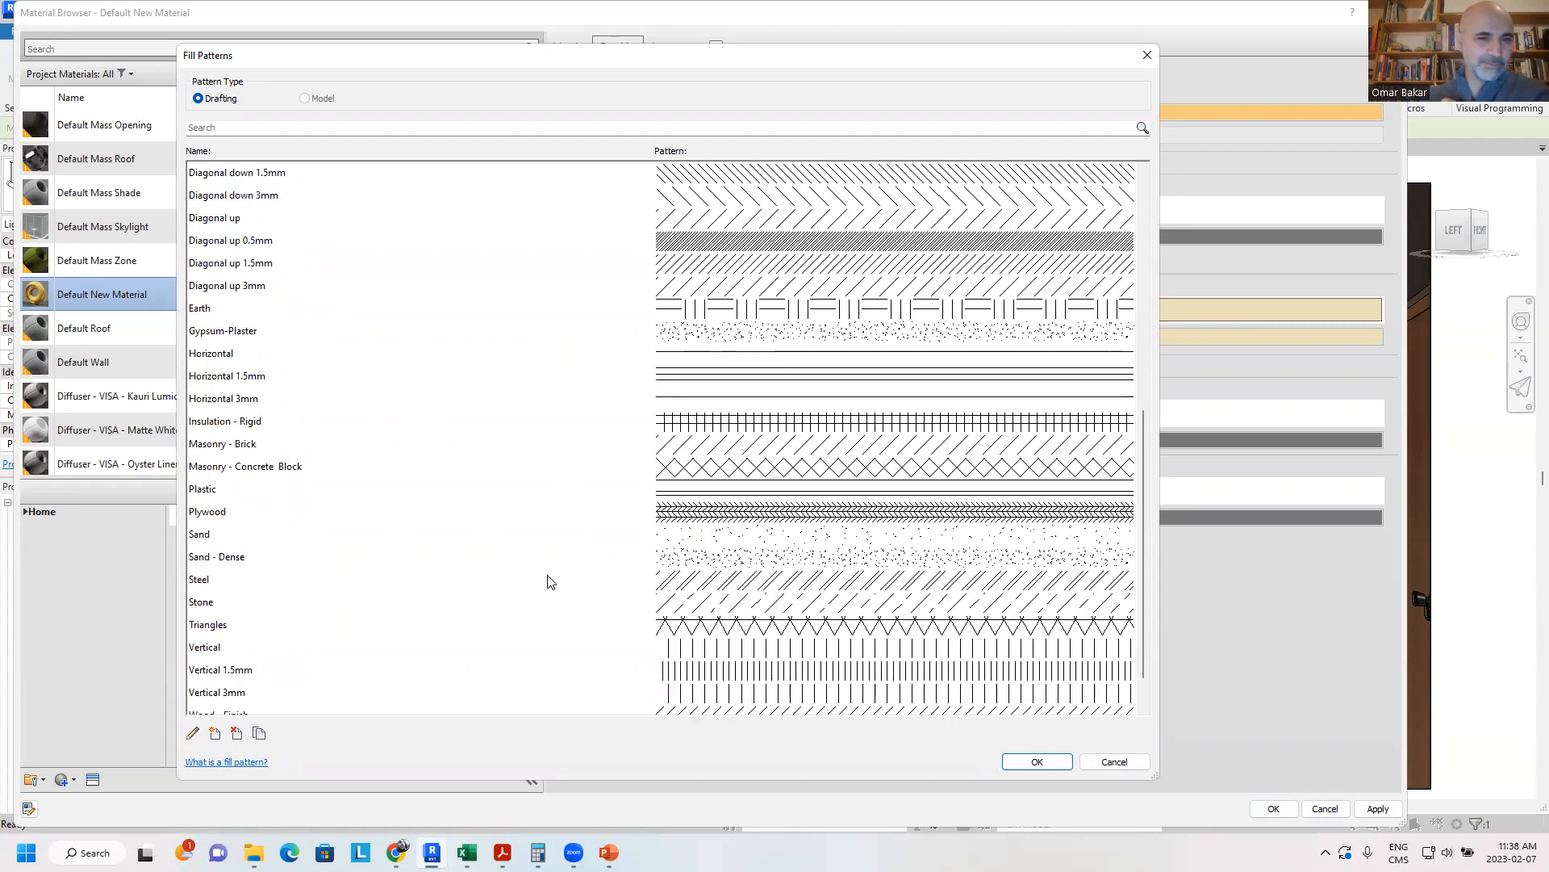
click(699, 584)
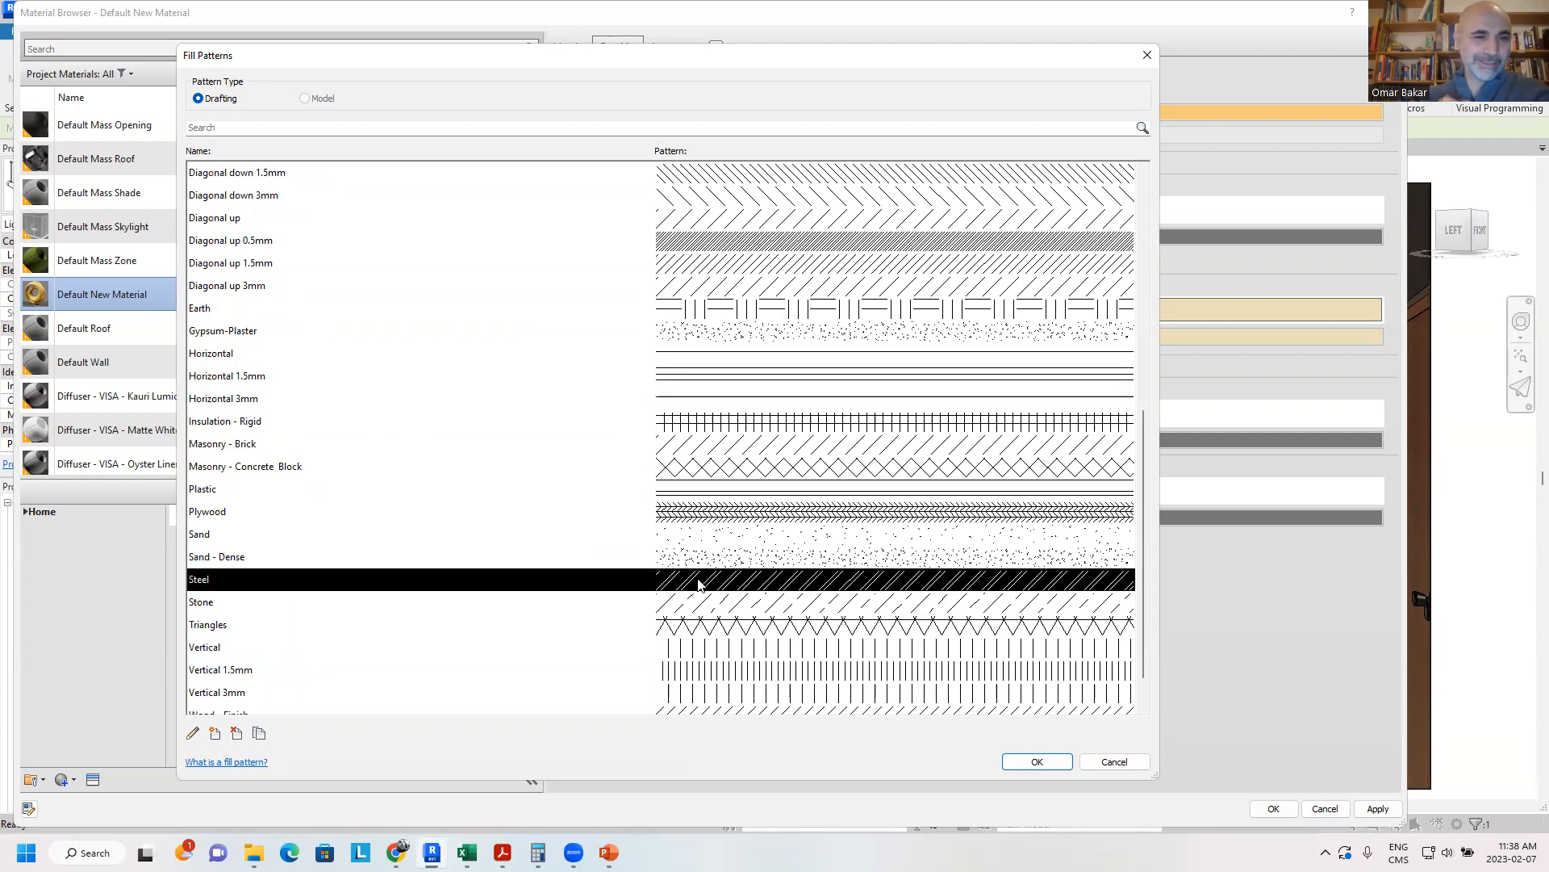
scroll(699, 583, down, 1)
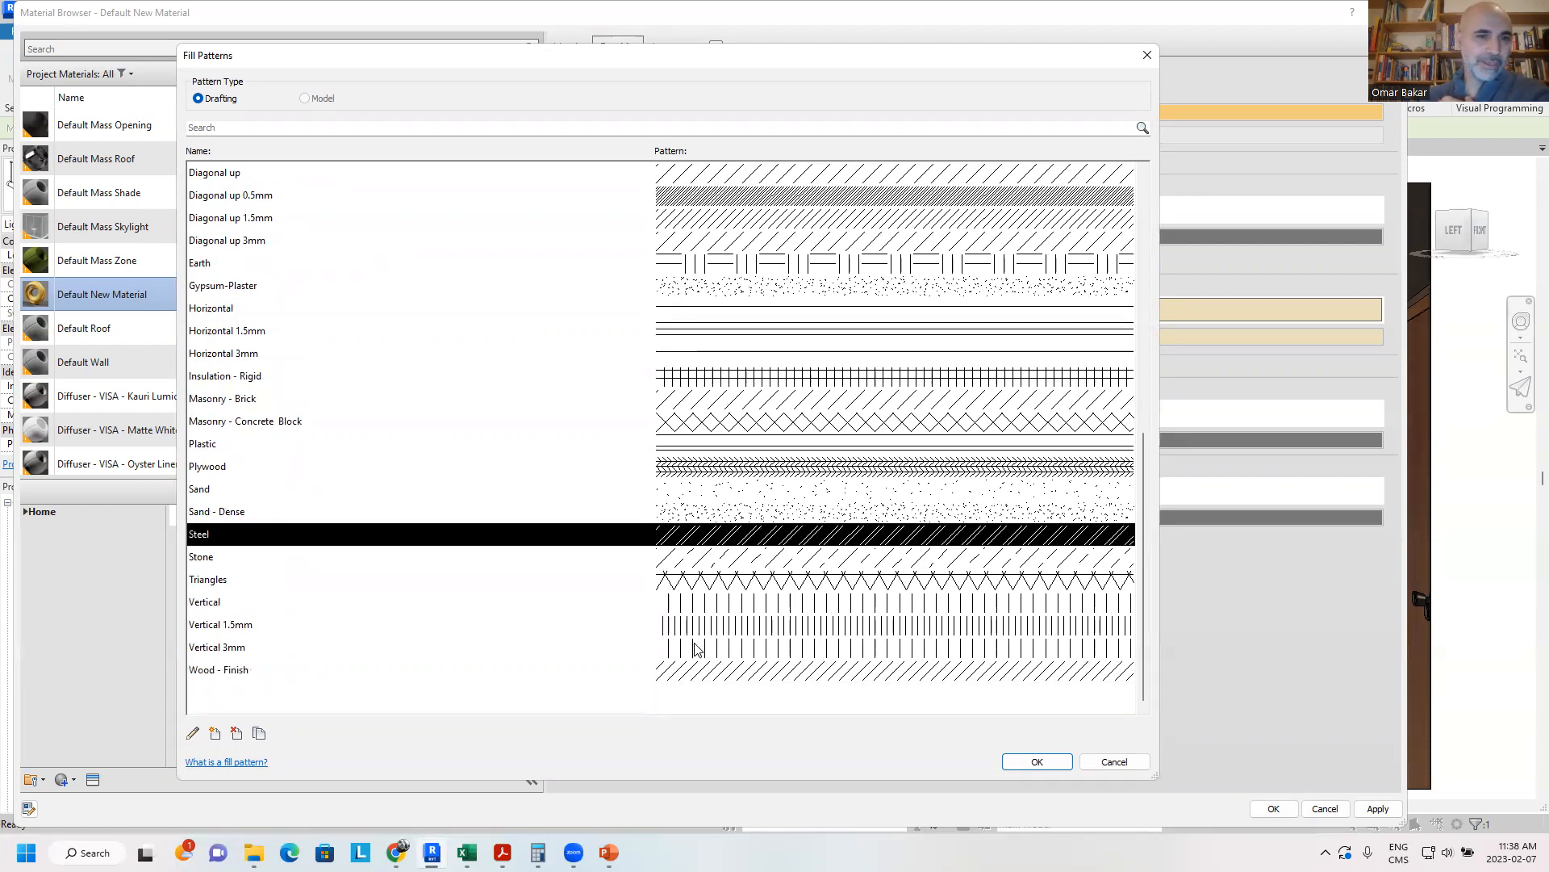
scroll(696, 648, up, 8)
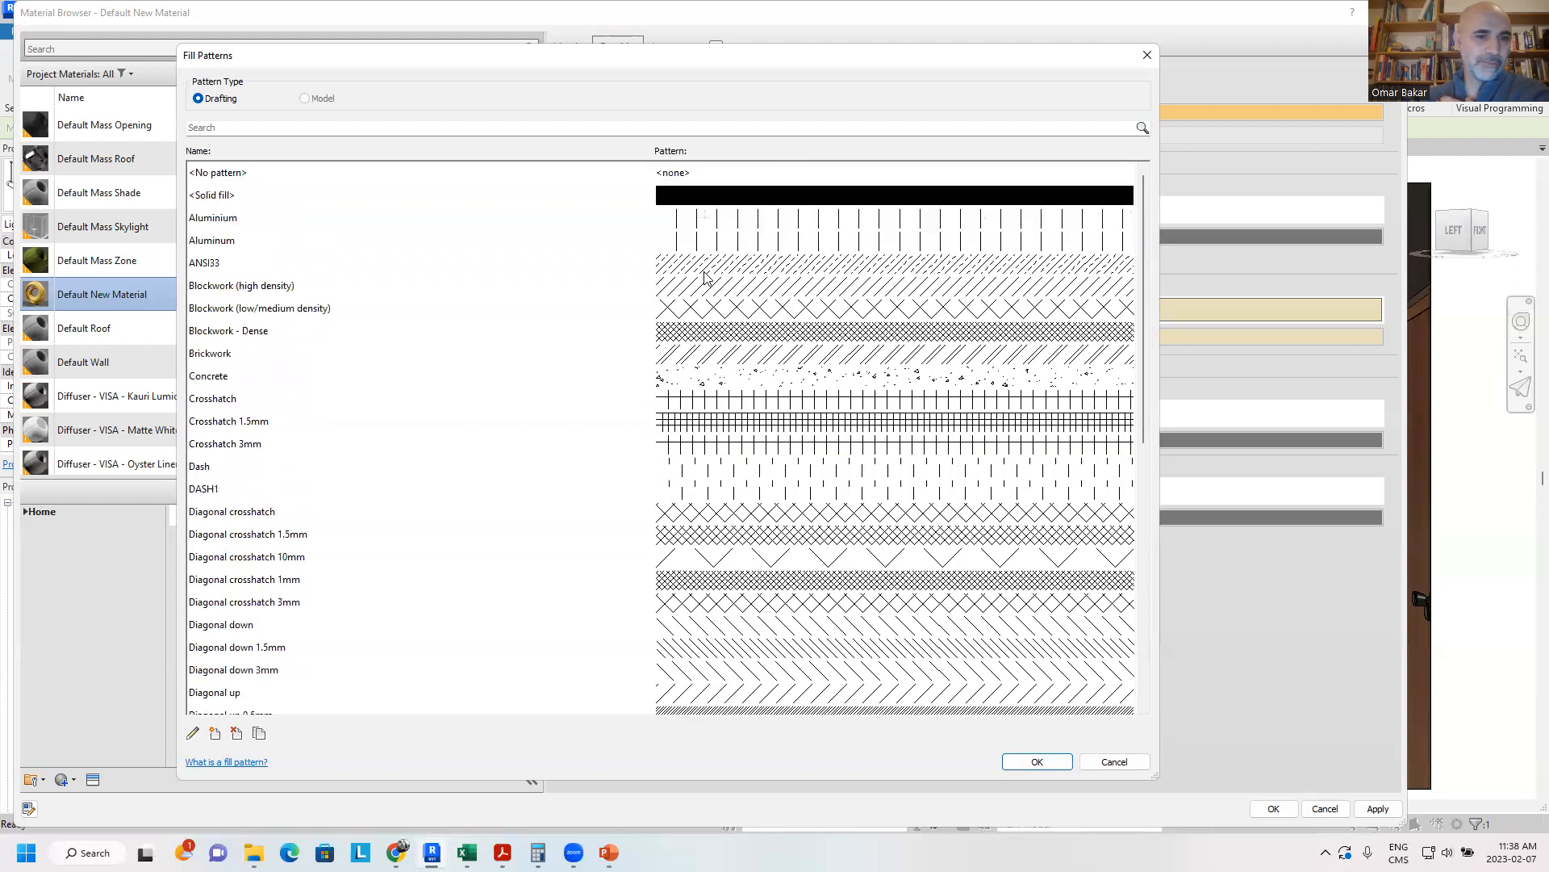
click(703, 268)
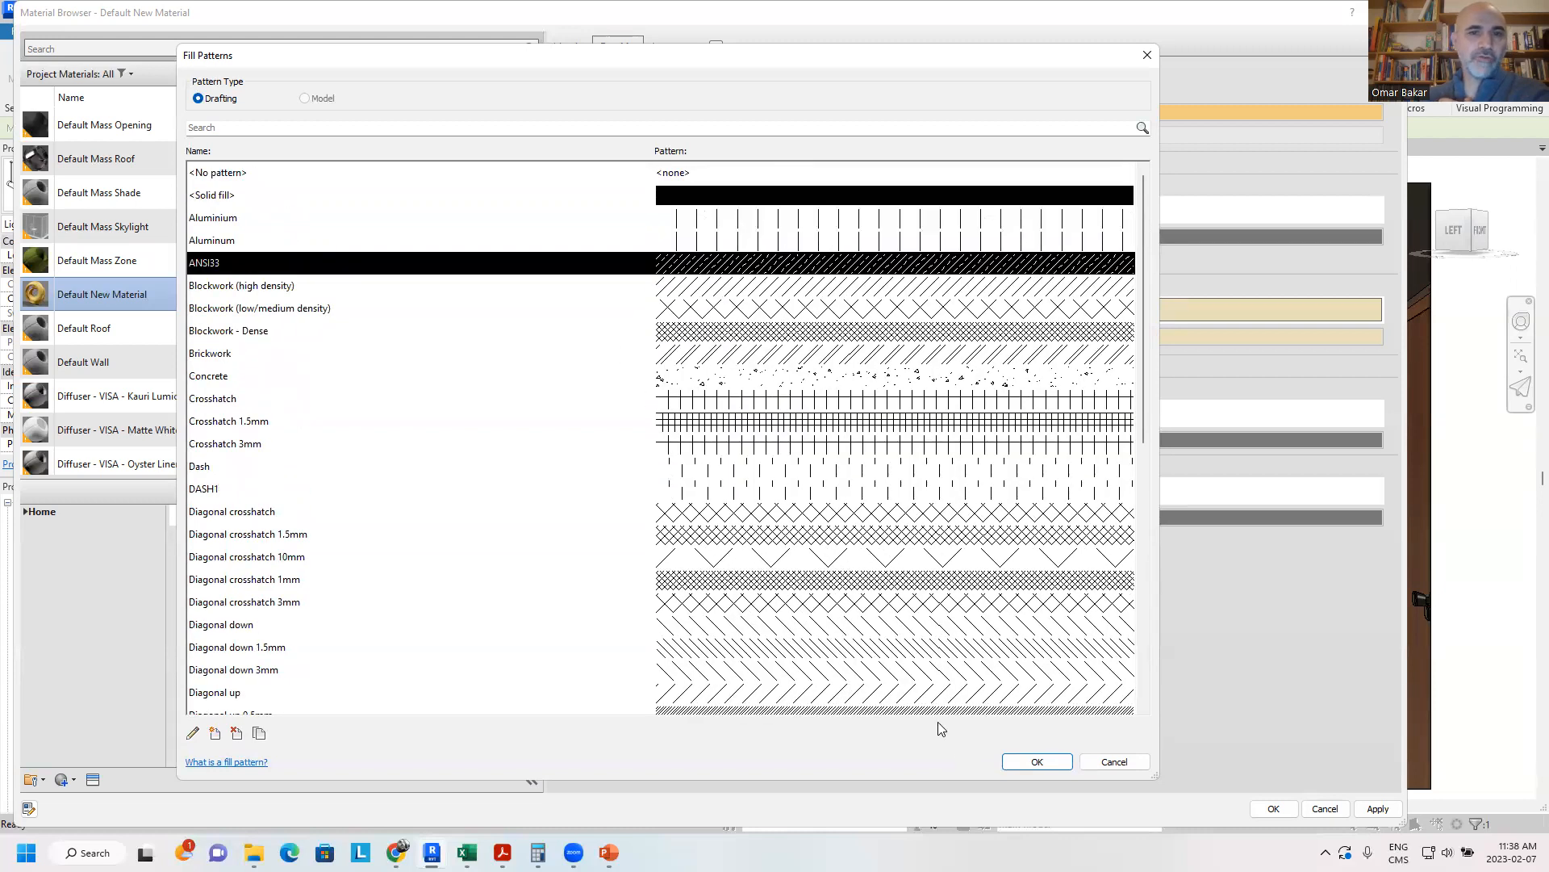
click(1027, 762)
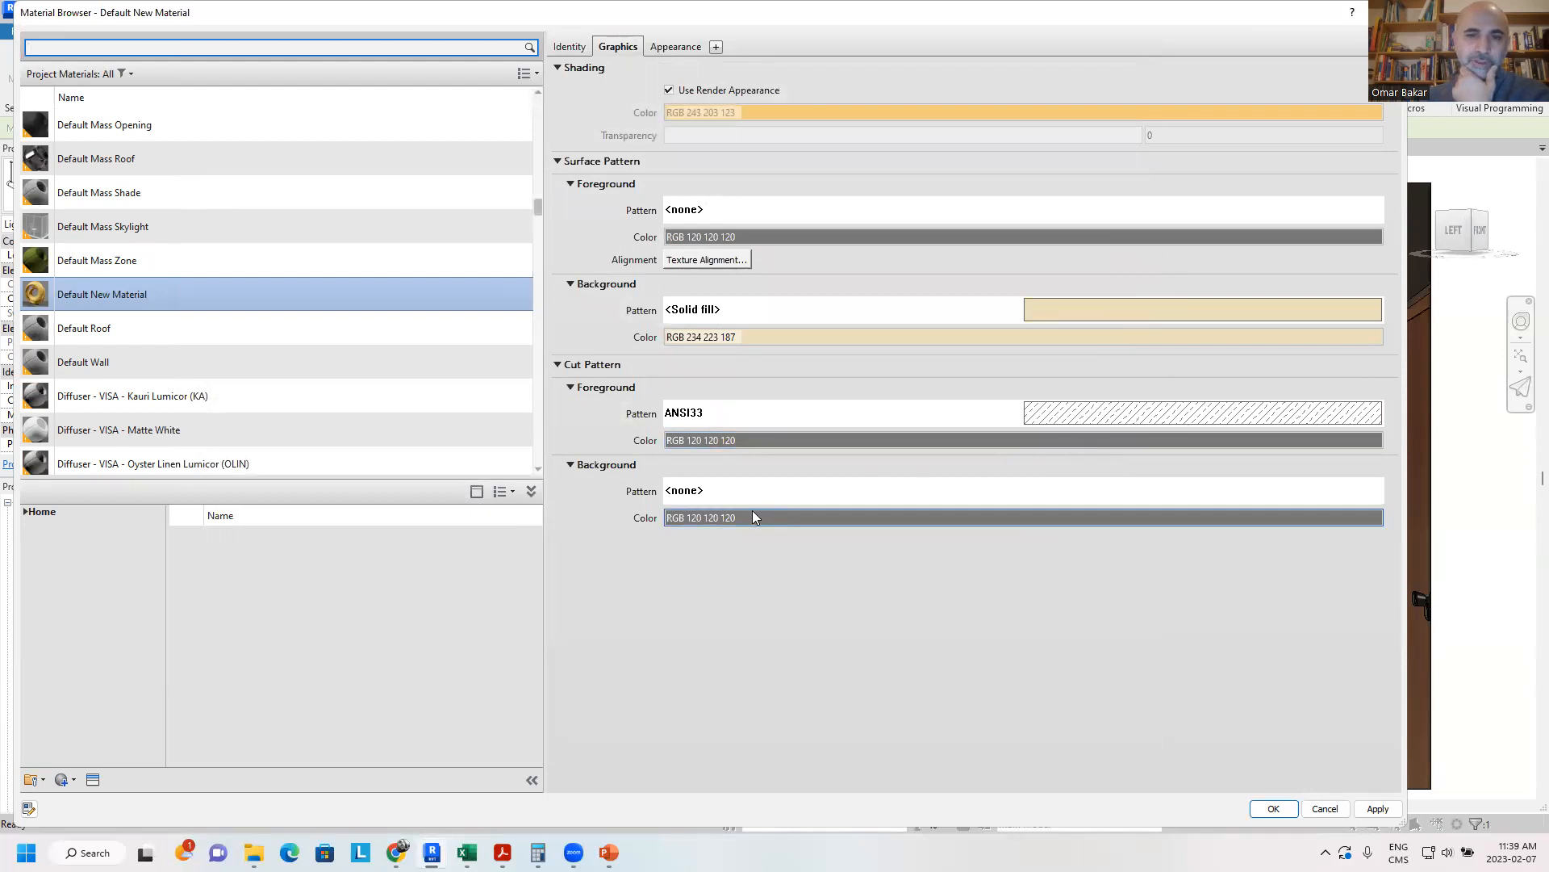
- Enable Cutout in the new material's Brass - Matte appearance to bring up the image file selection
click(675, 49)
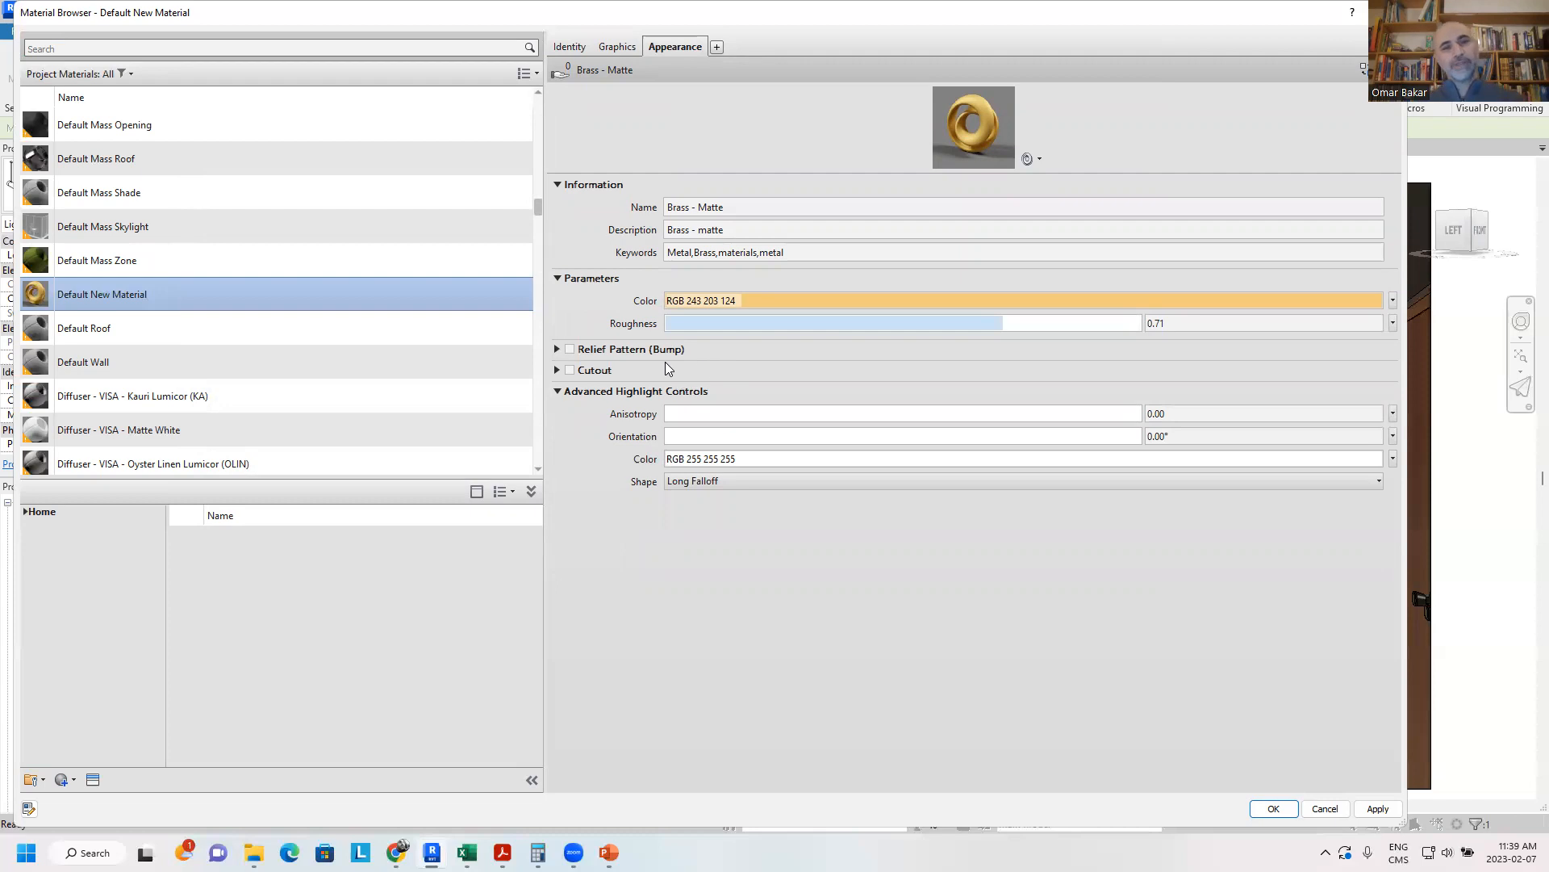
click(583, 373)
click(570, 372)
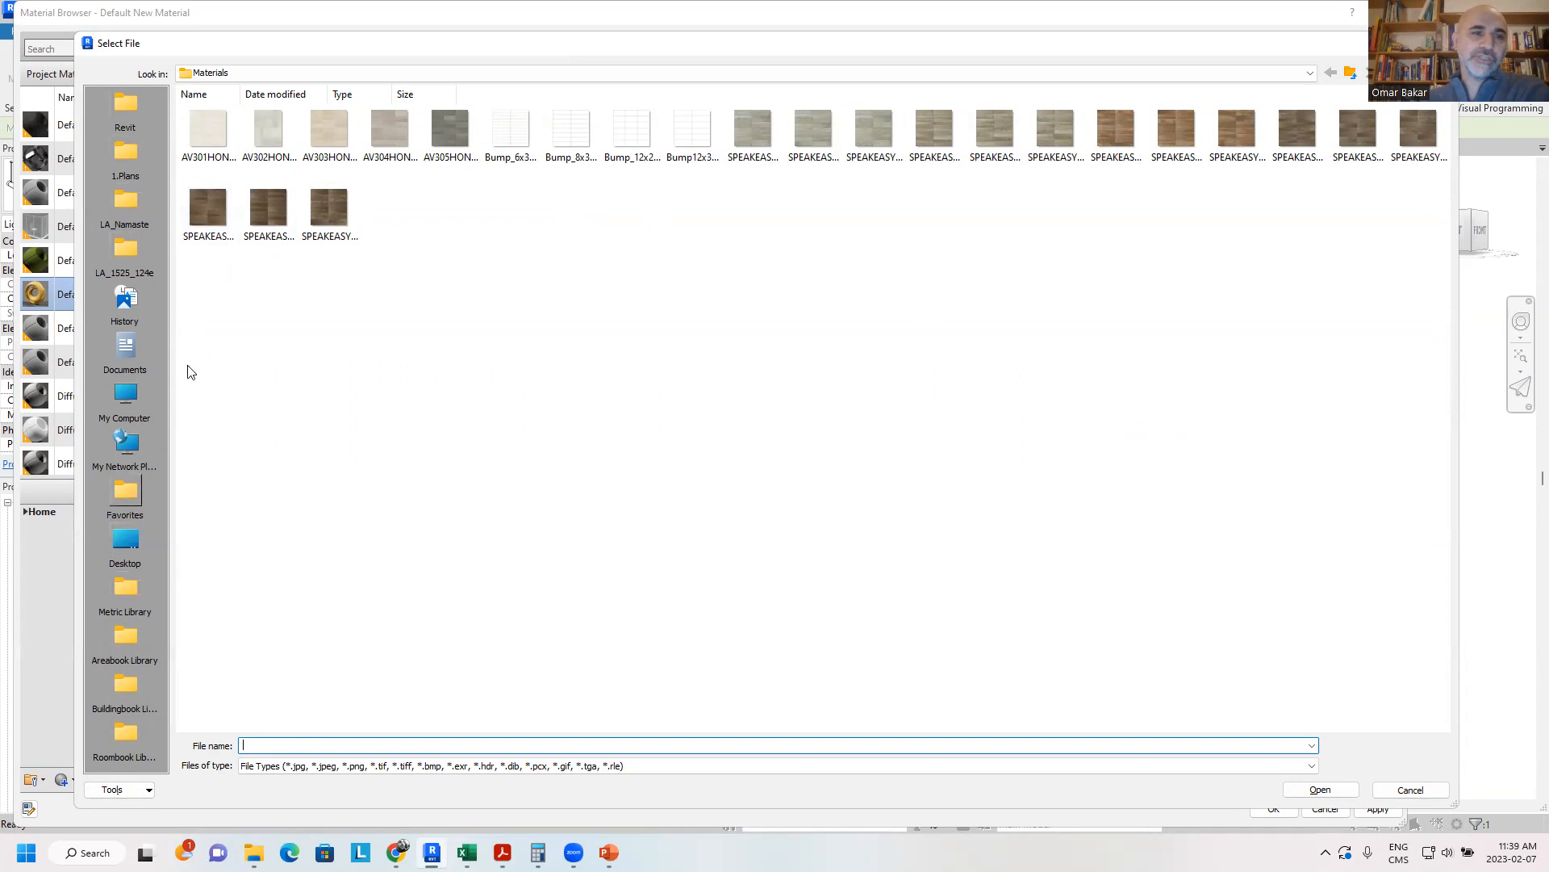
- Browse for the cutout image to C:\Program Files (x86)\Common Files\Autodesk Shared\Materials\Textures\2\Mats
click(284, 73)
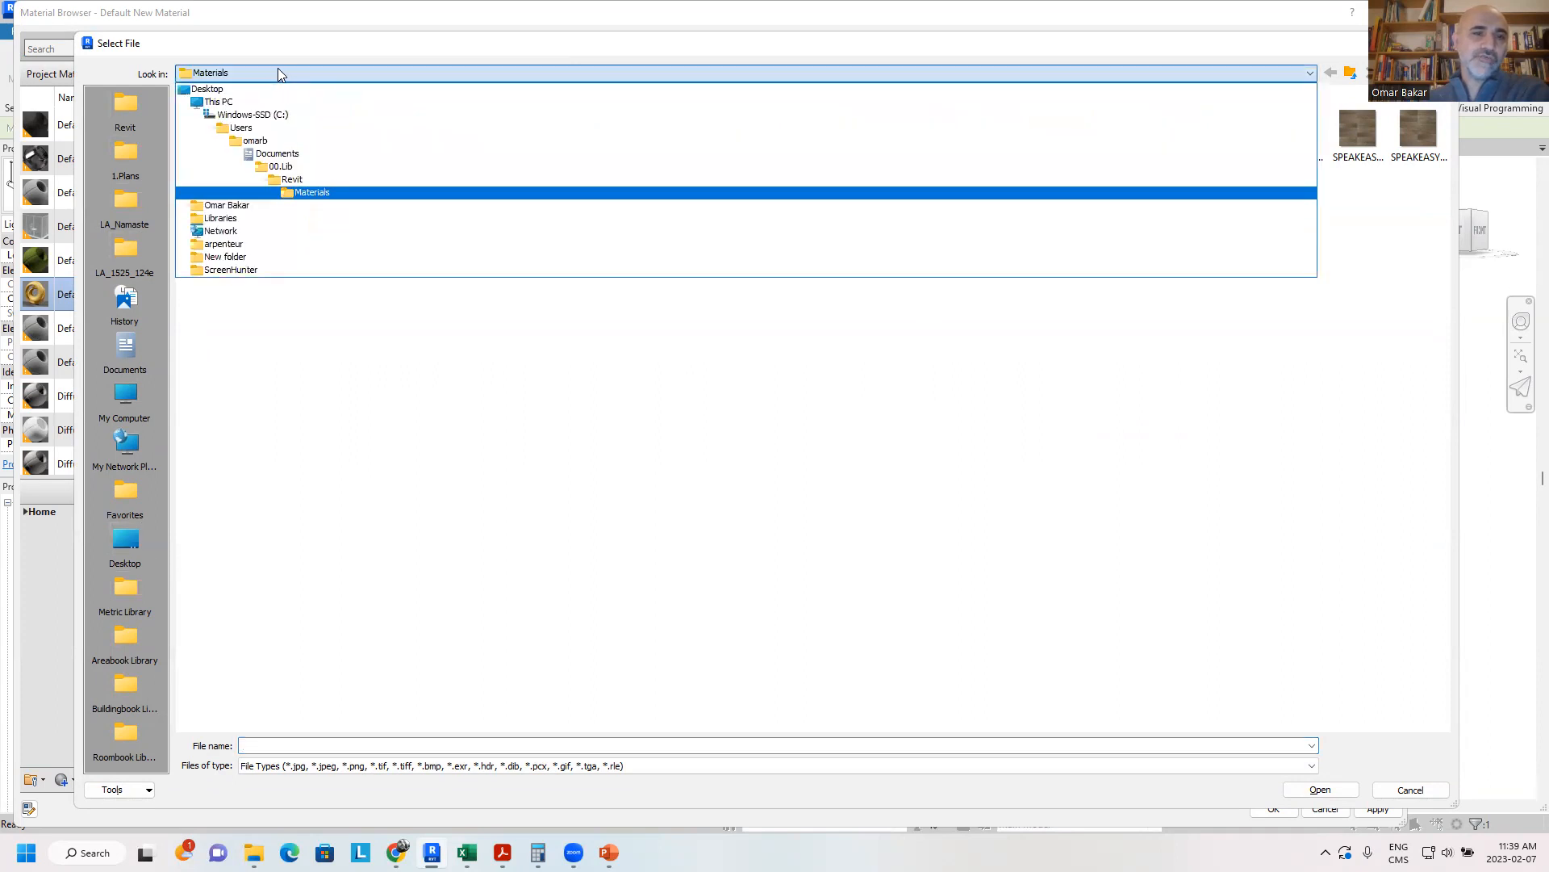
click(266, 116)
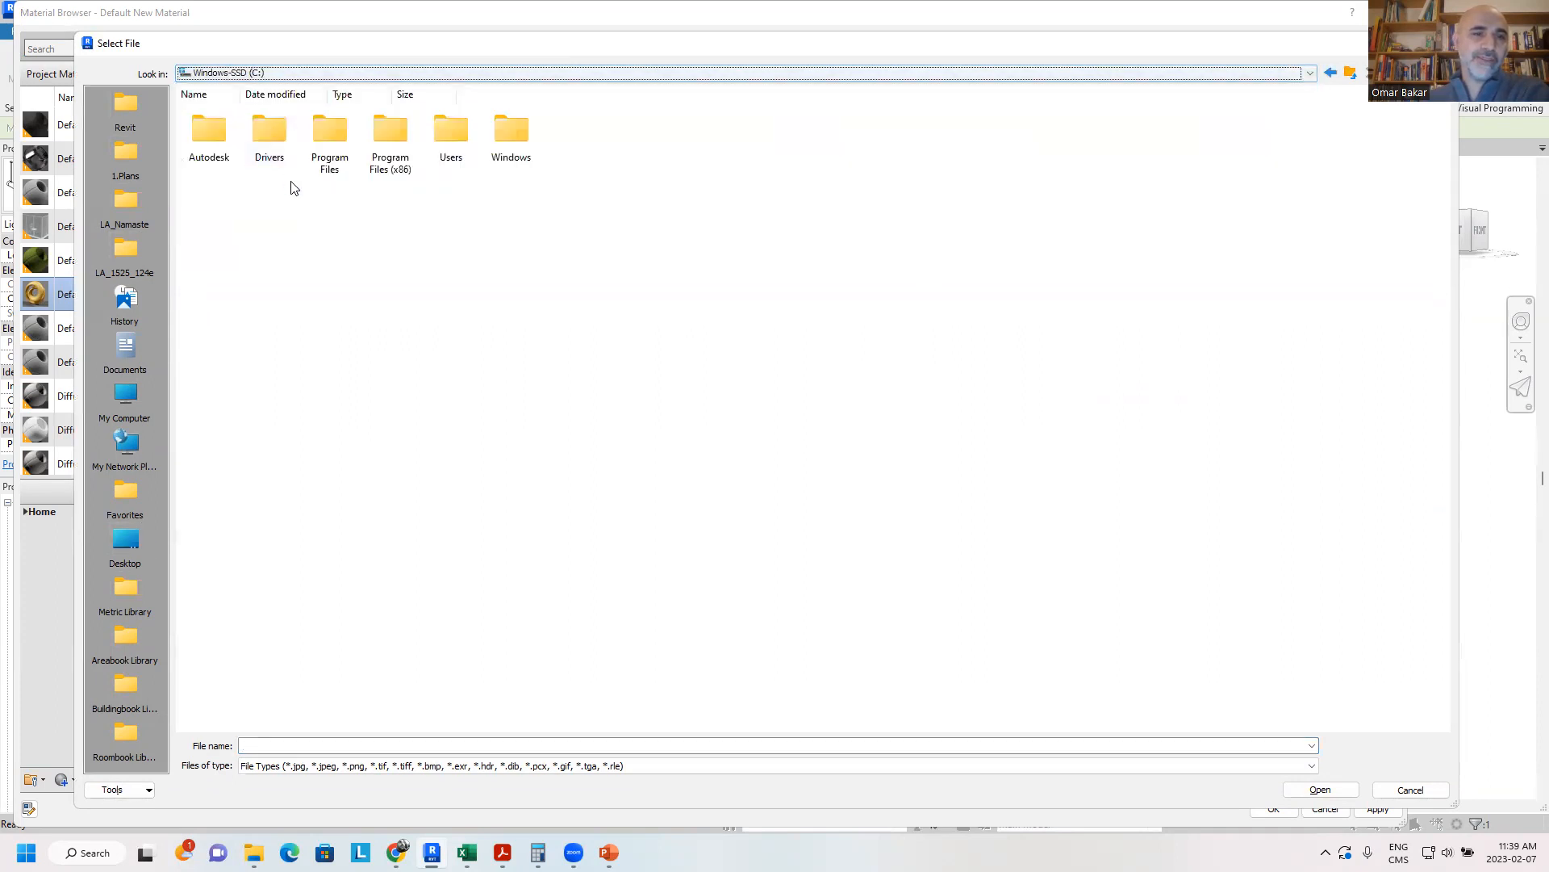
double_click(389, 133)
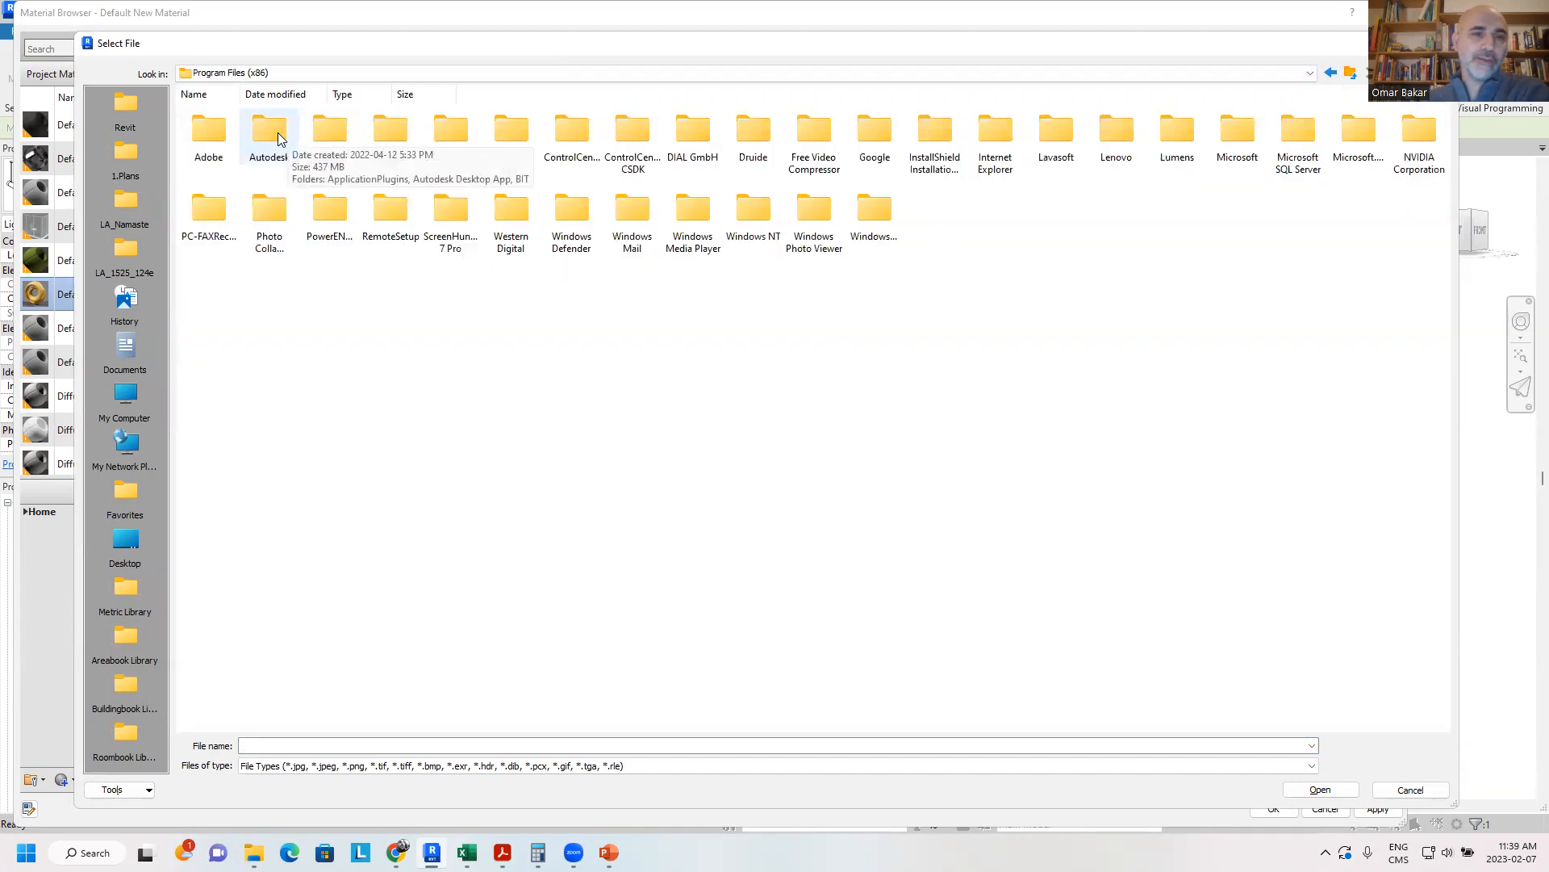
double_click(521, 135)
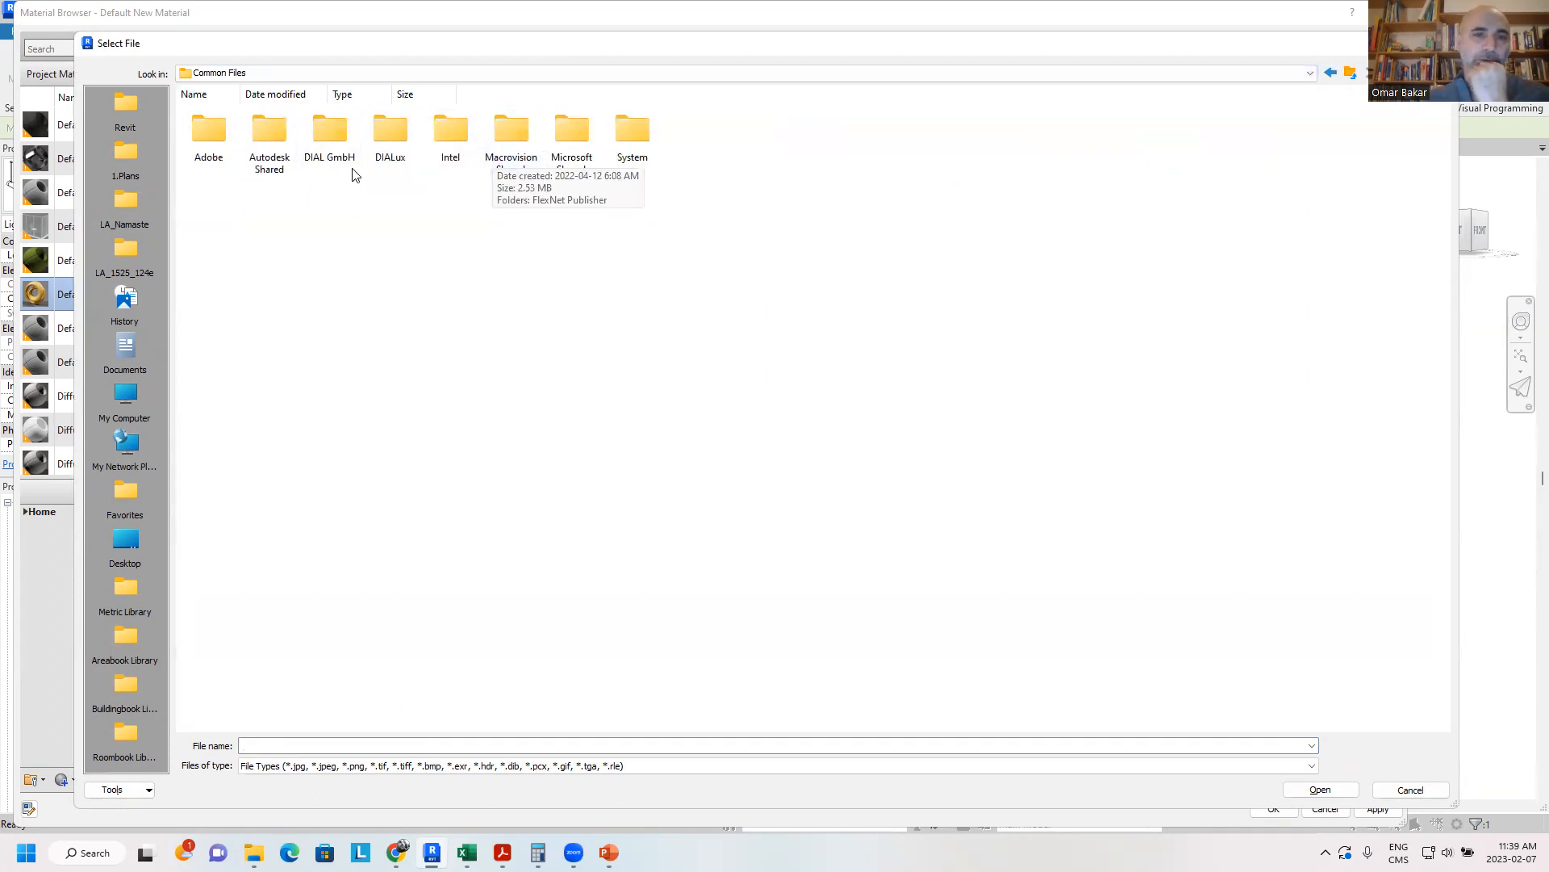
double_click(272, 145)
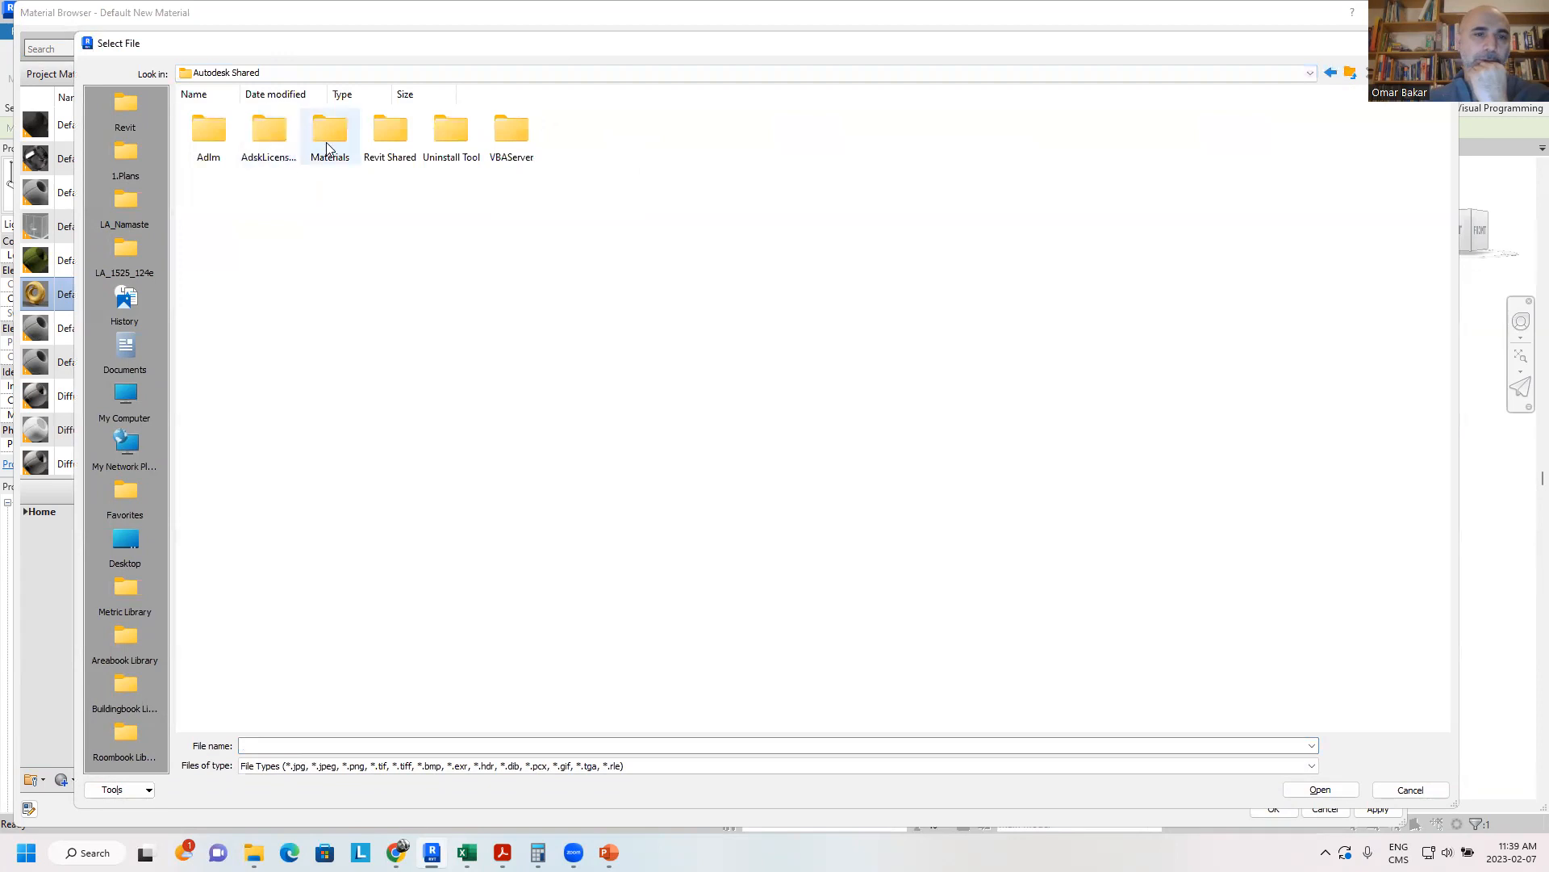
double_click(323, 147)
double_click(268, 134)
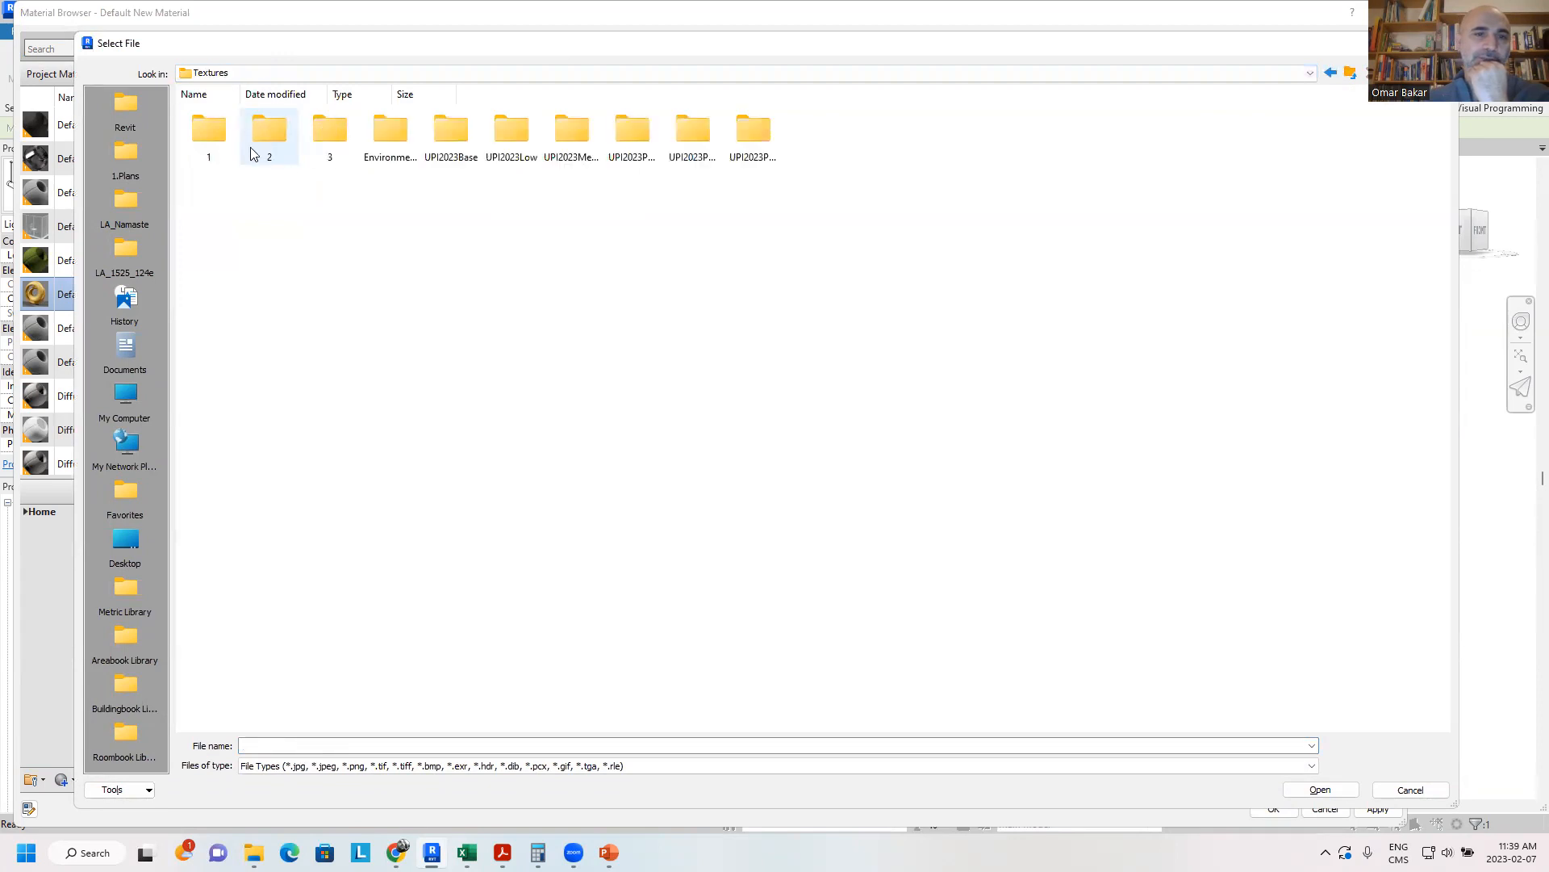
double_click(275, 137)
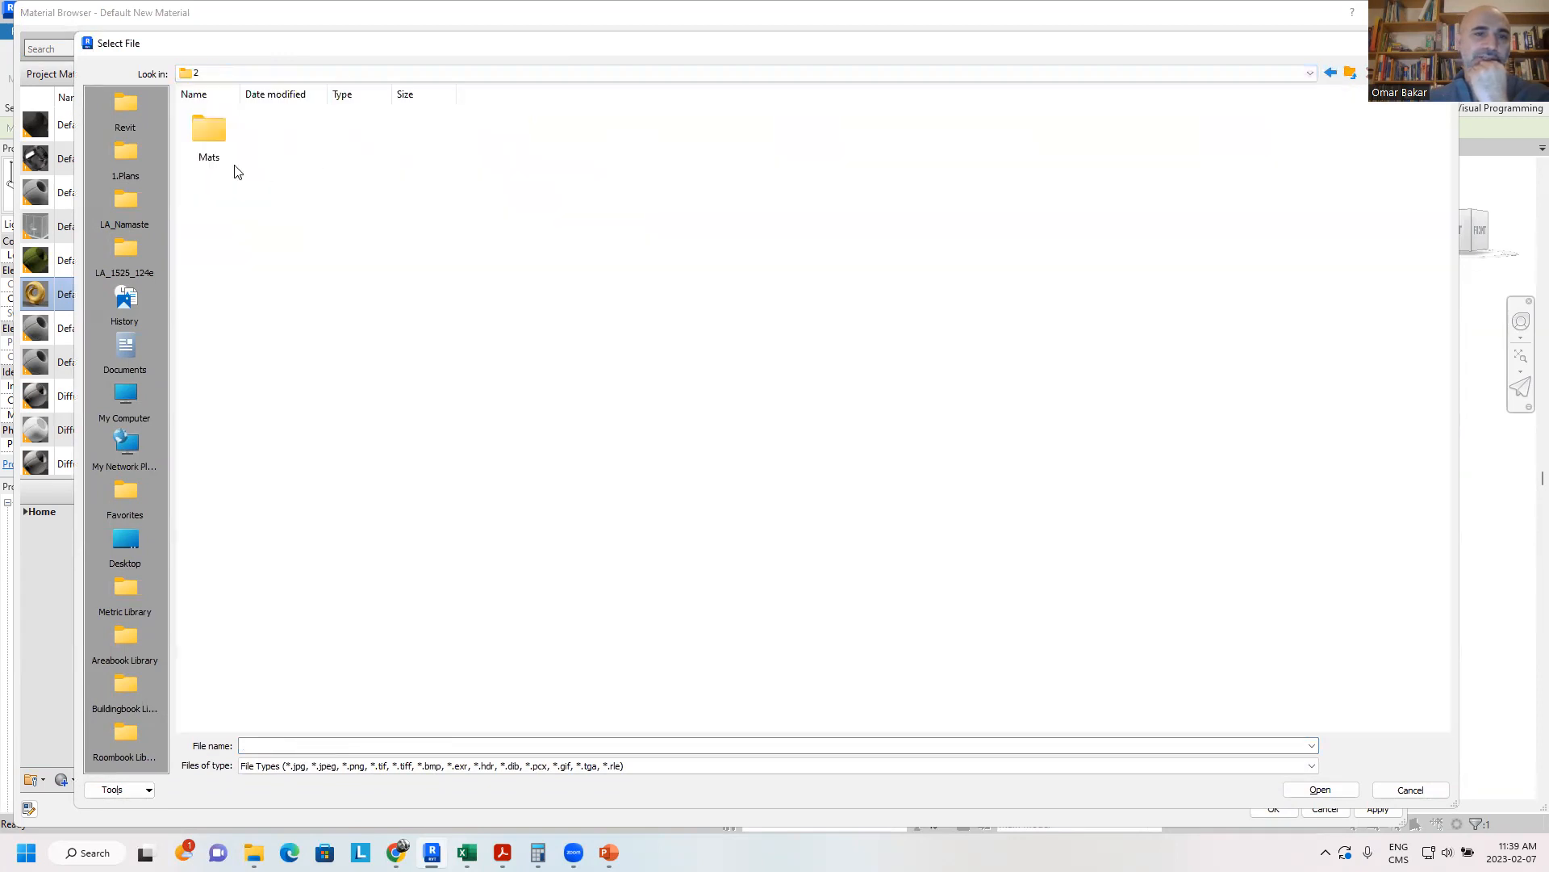
double_click(207, 134)
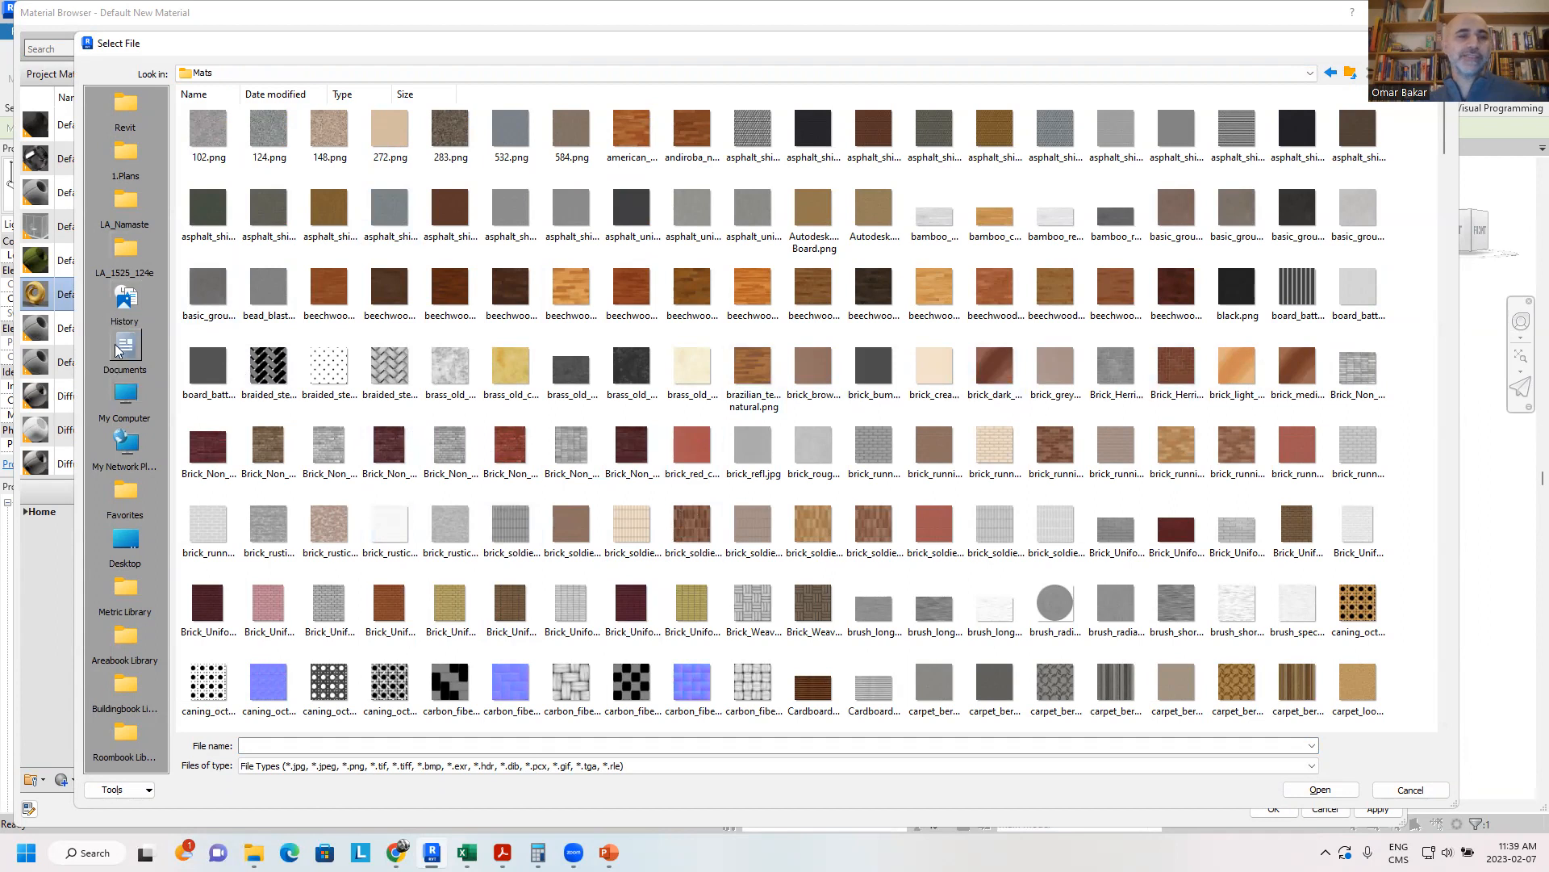
- Add the current Mats folder to the file dialog's places and move it directly below the 1.Plans shortcut
right_click(159, 698)
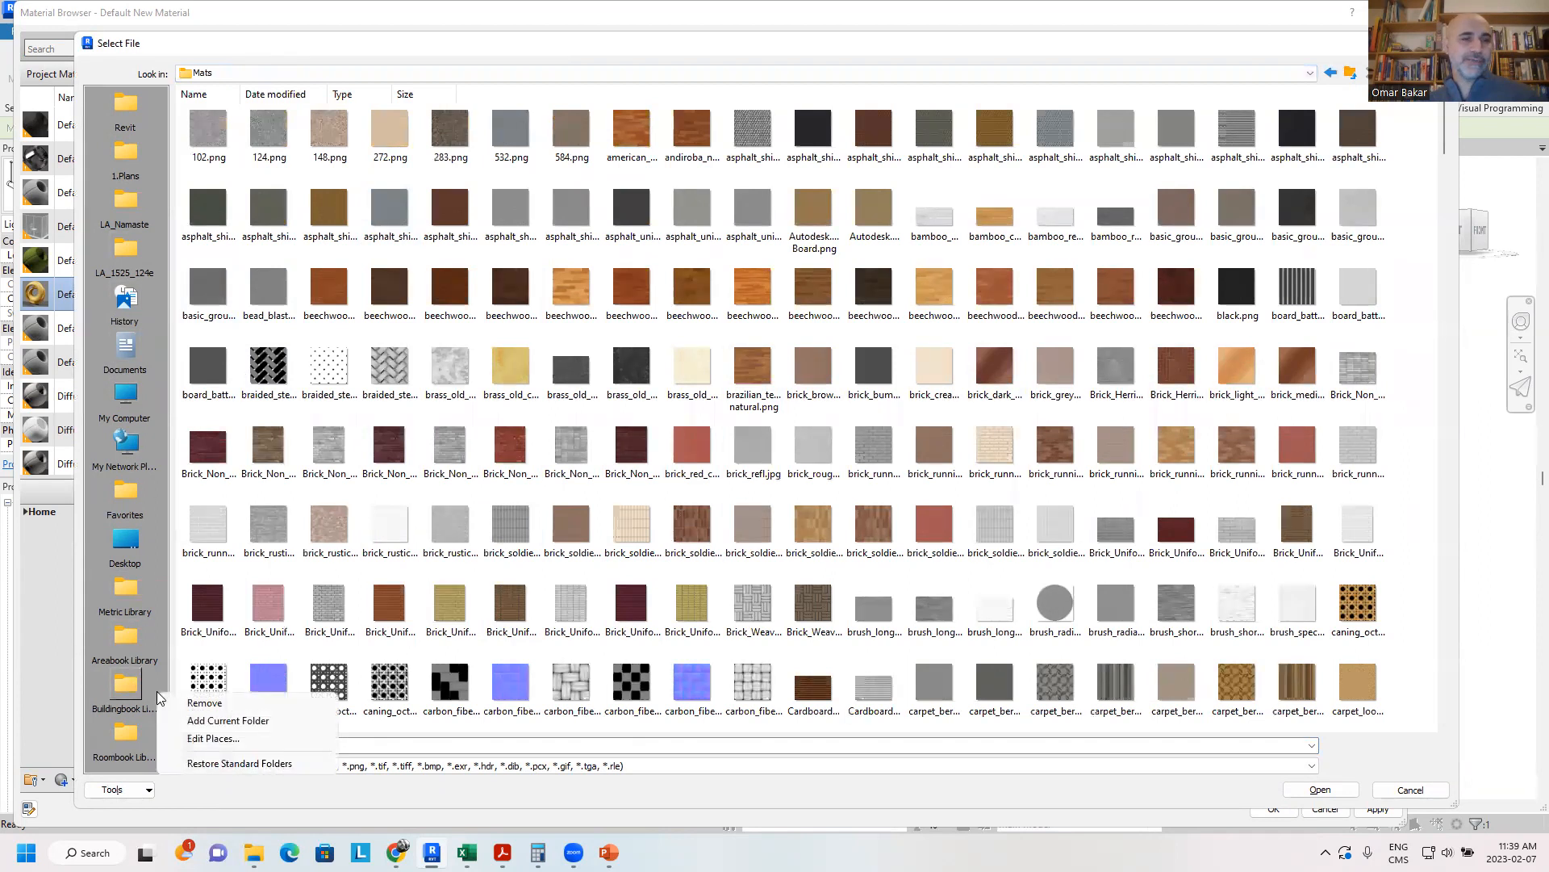
click(200, 721)
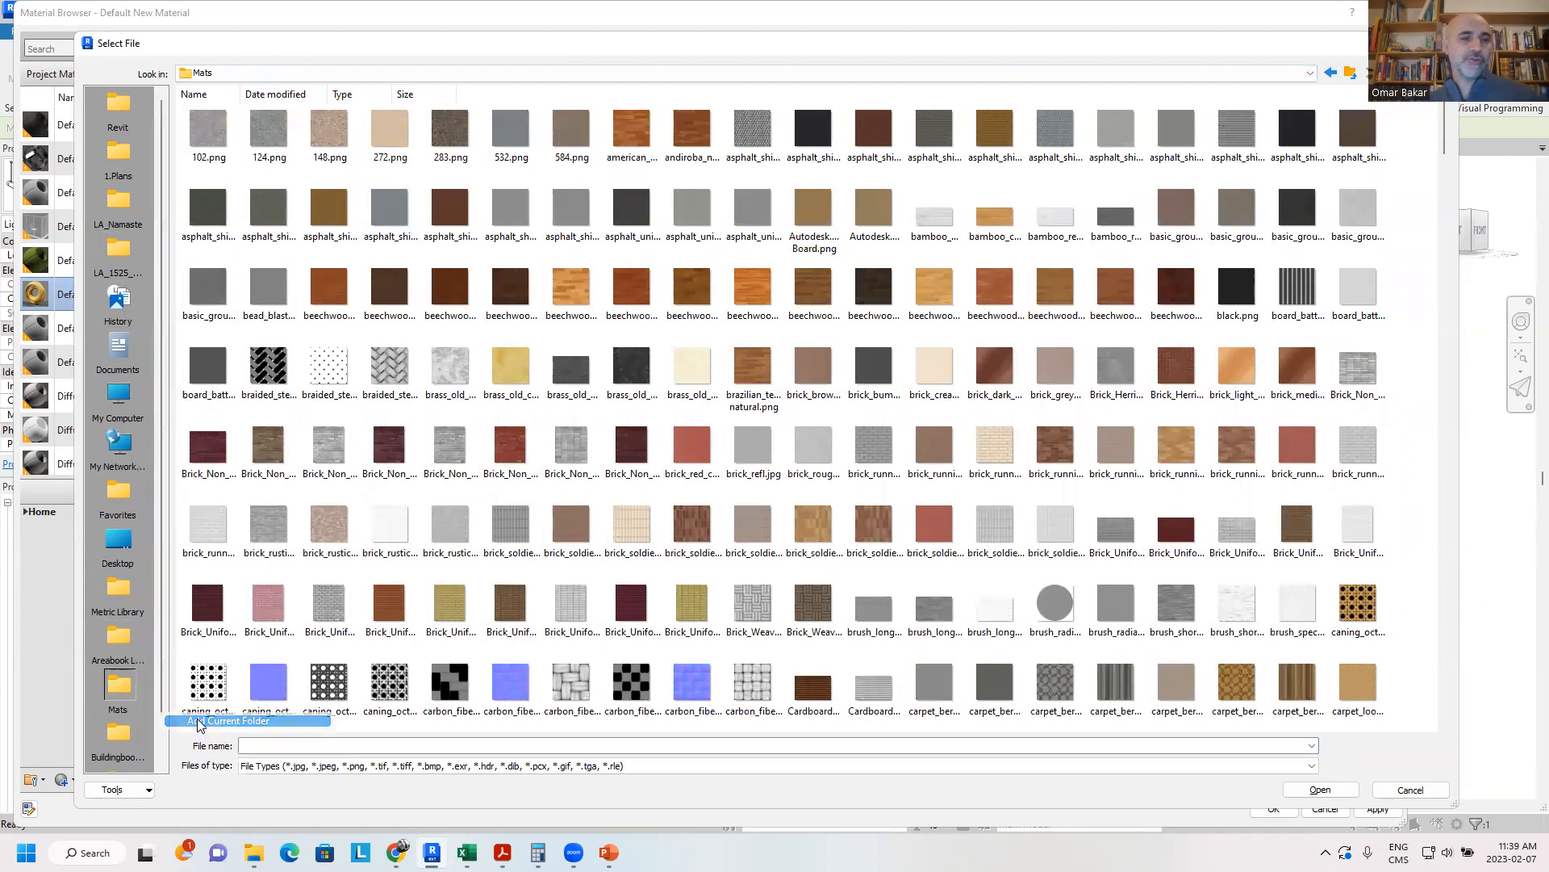
drag(118, 699, 129, 189)
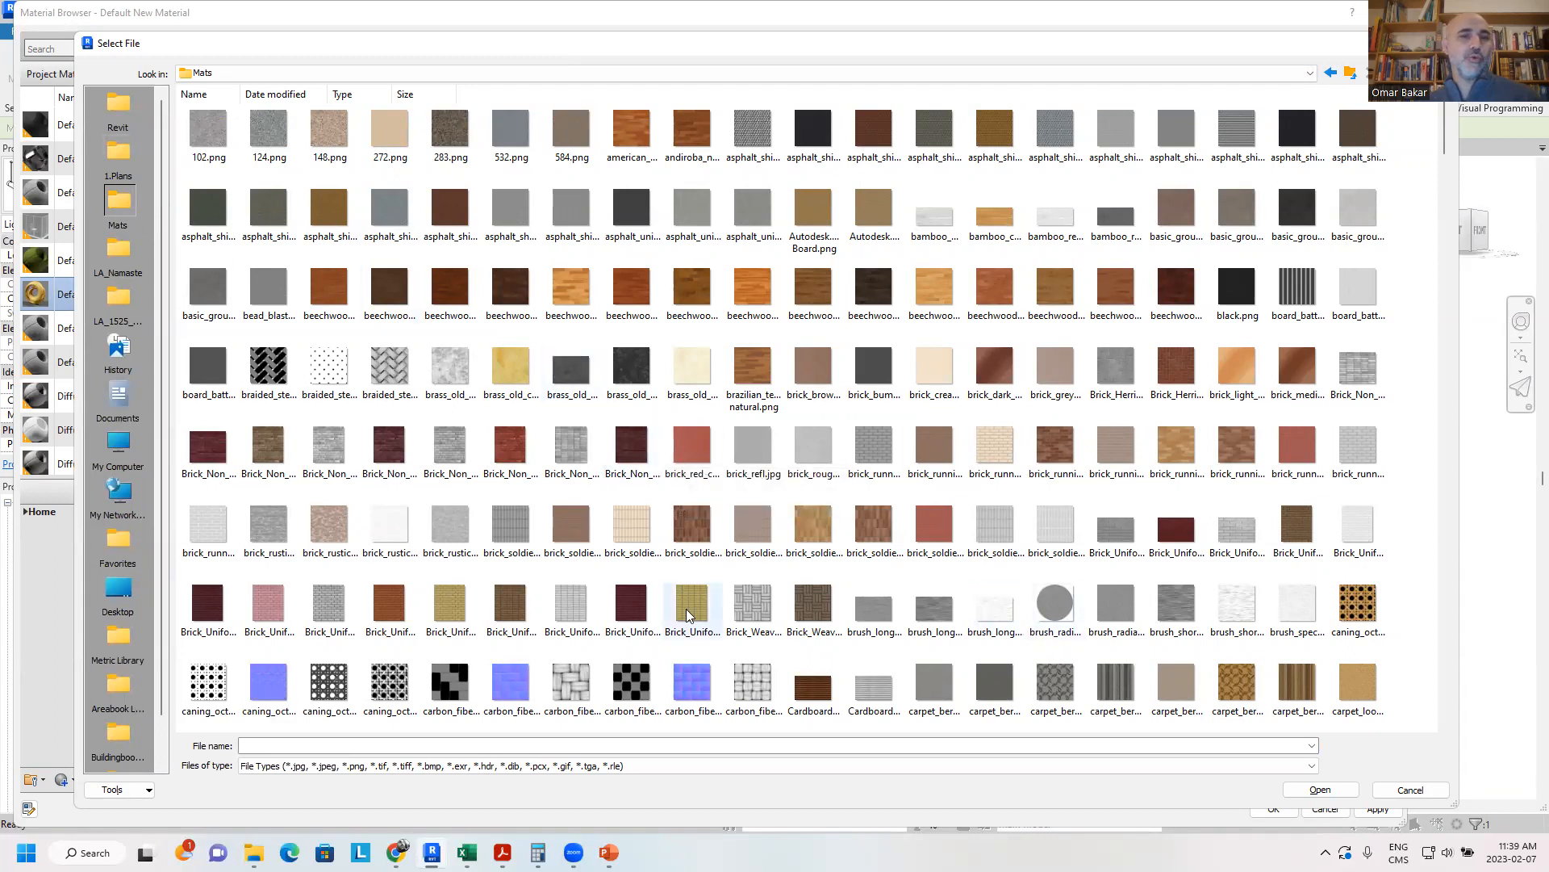
- Move the Mats shortcut directly below Desktop in the file dialog's places and remove the Metric Library shortcut
mouse_move(129, 203)
mouse_down()
mouse_move(149, 644)
mouse_move(130, 665)
mouse_move(119, 618)
mouse_up()
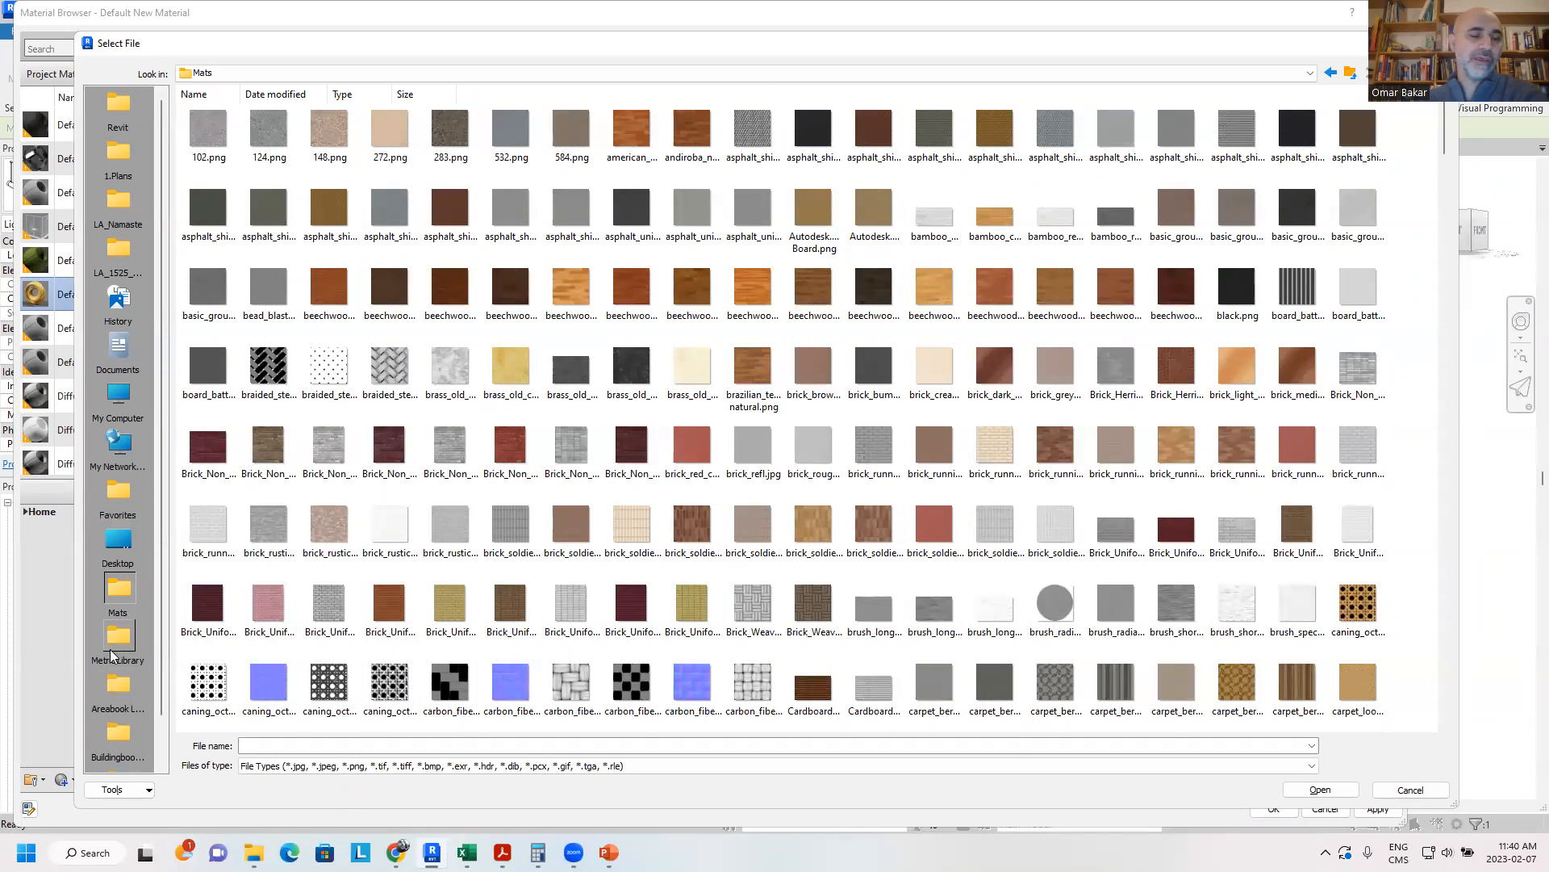
scroll(839, 540, down, 3)
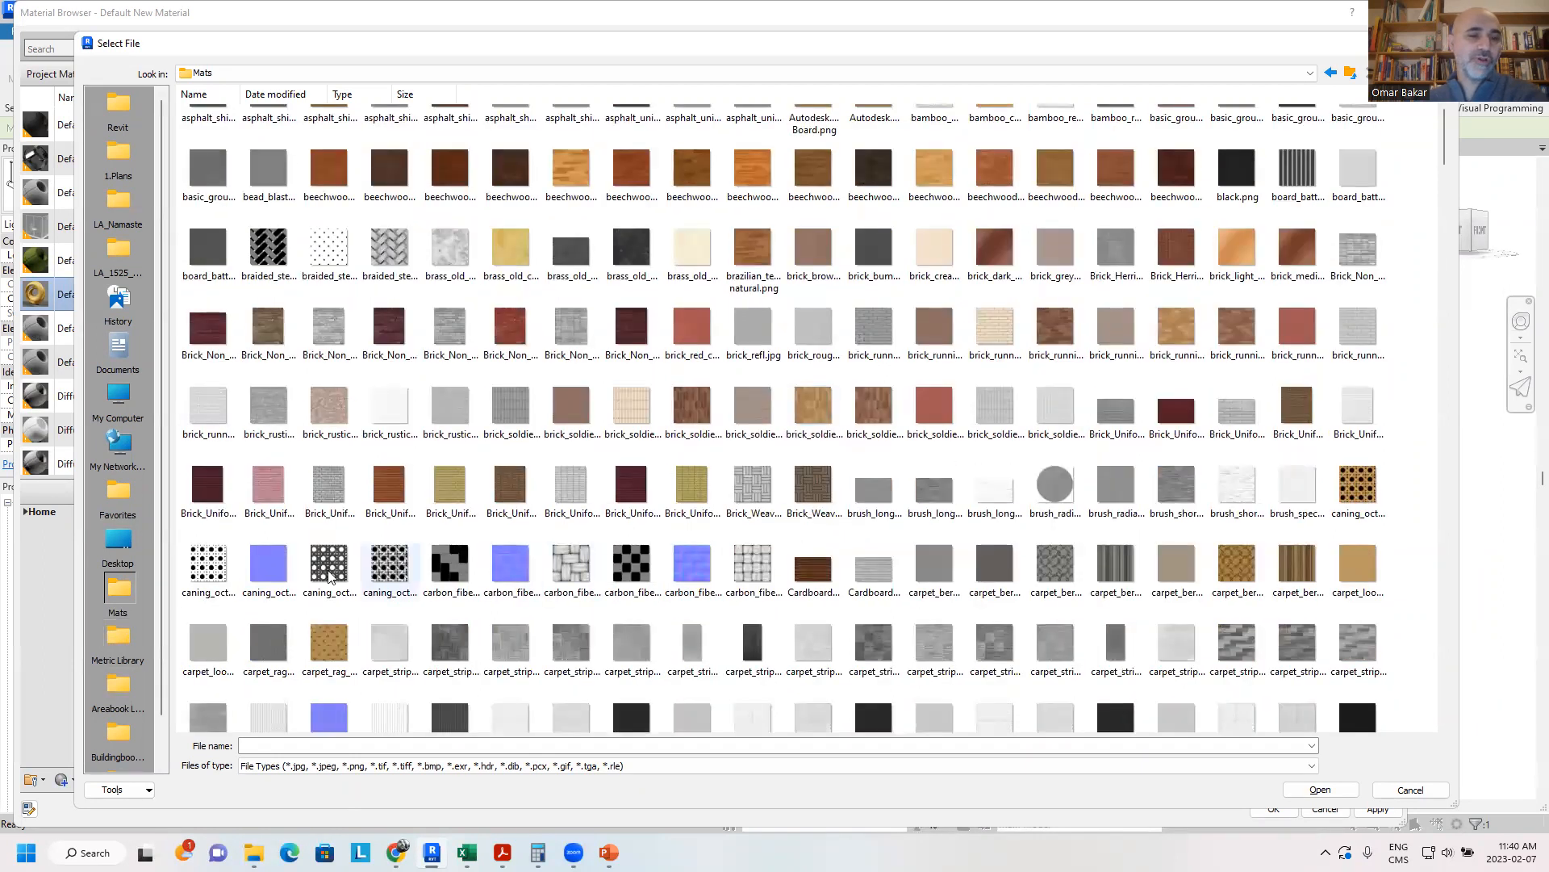
click(113, 636)
right_click(113, 636)
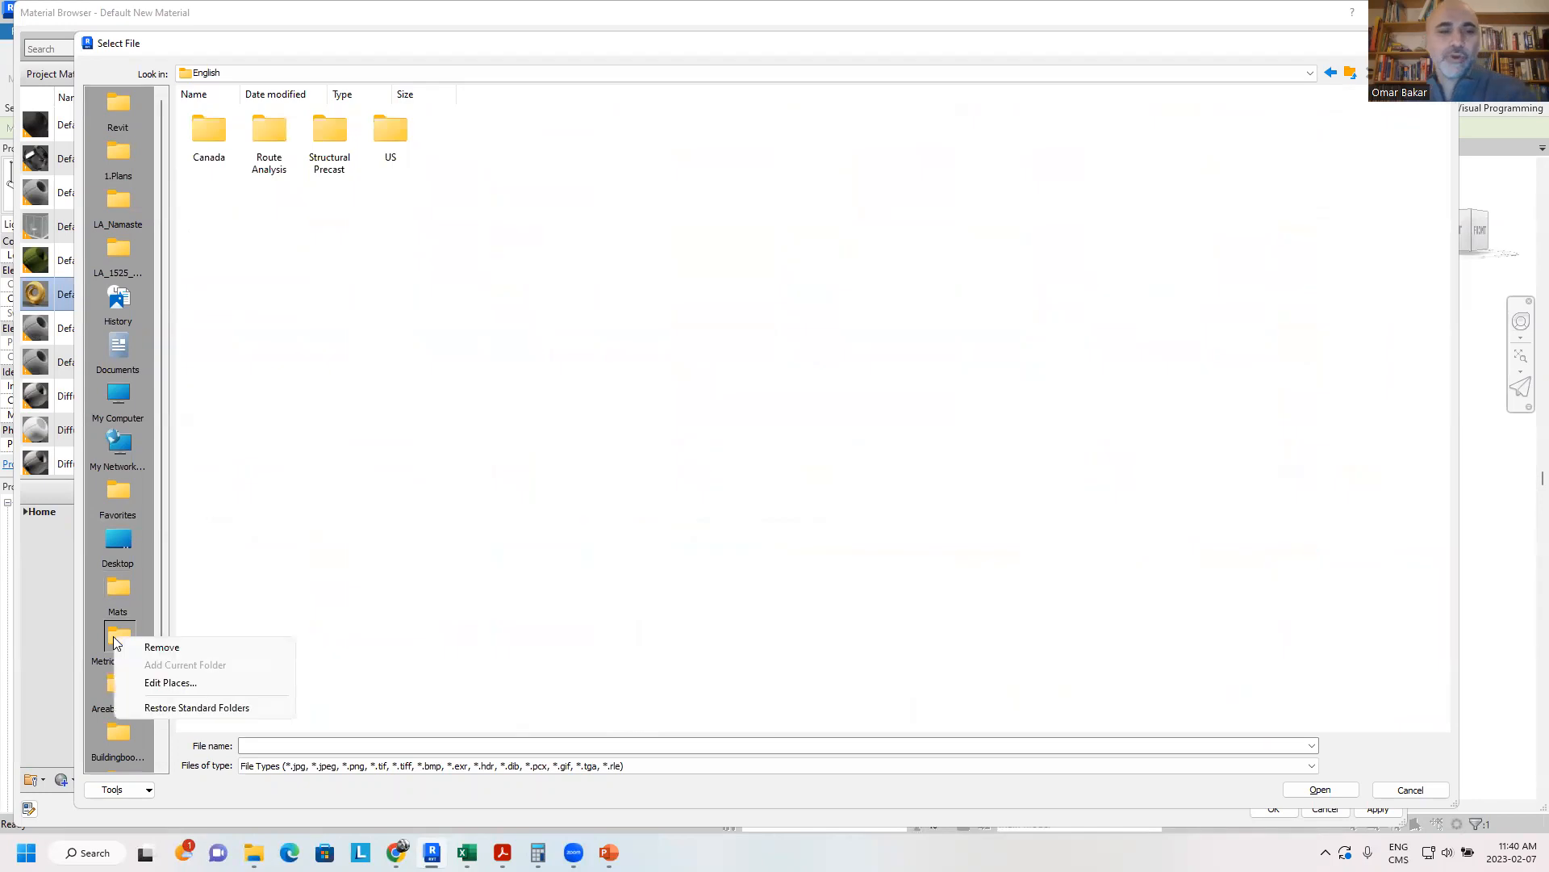
click(152, 648)
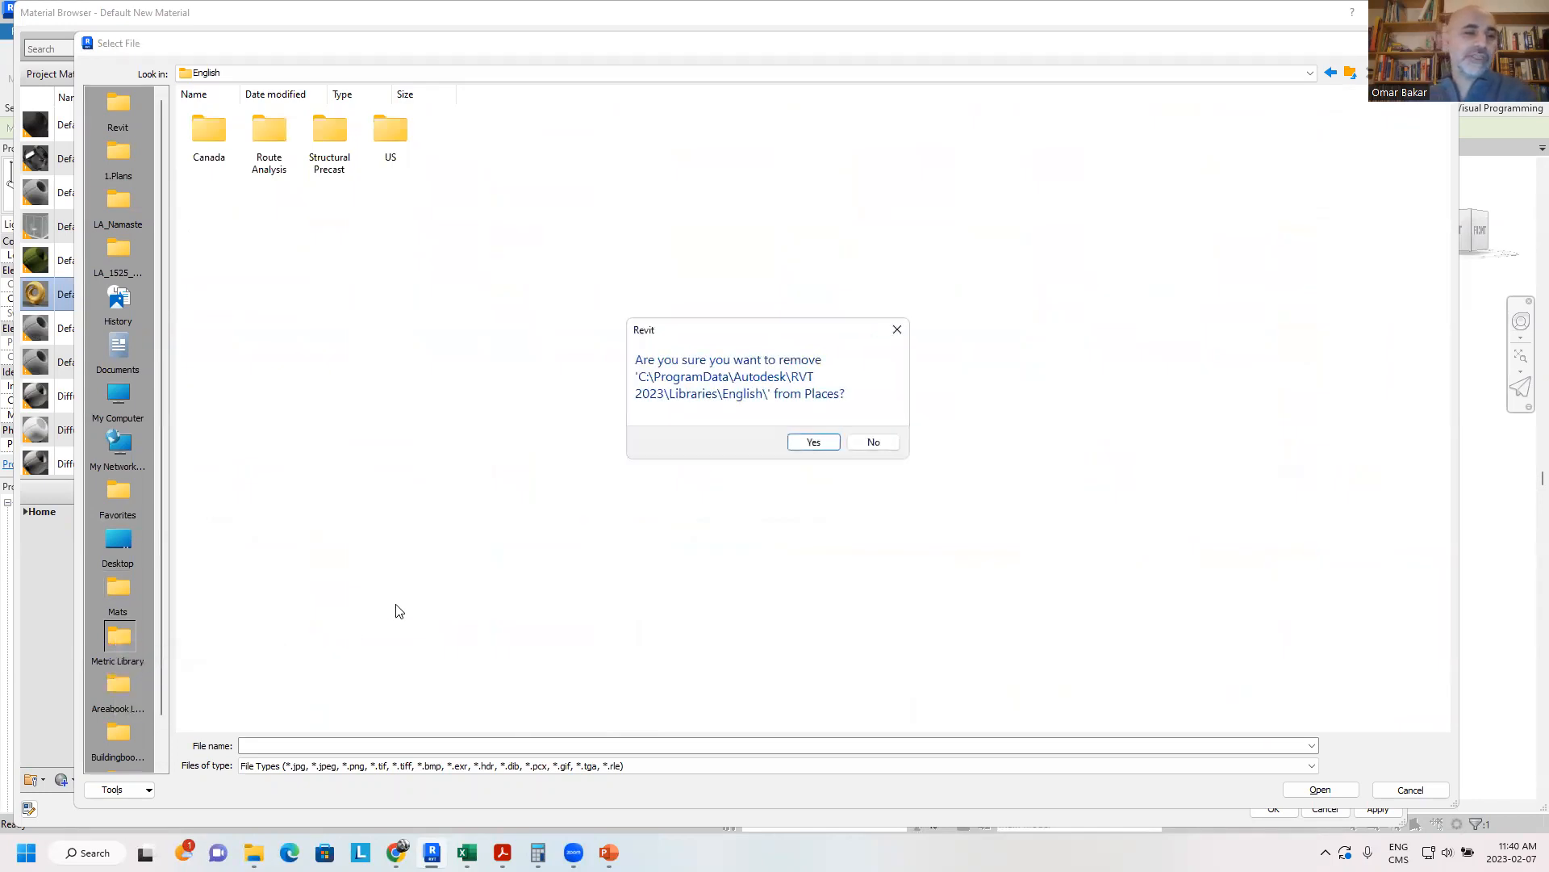
click(830, 444)
- Find Metals.Ornamental Metals.Plate.Perforated.cutout.jpg in the Mats folder and load it as the Brass - Matte cutout image
click(126, 589)
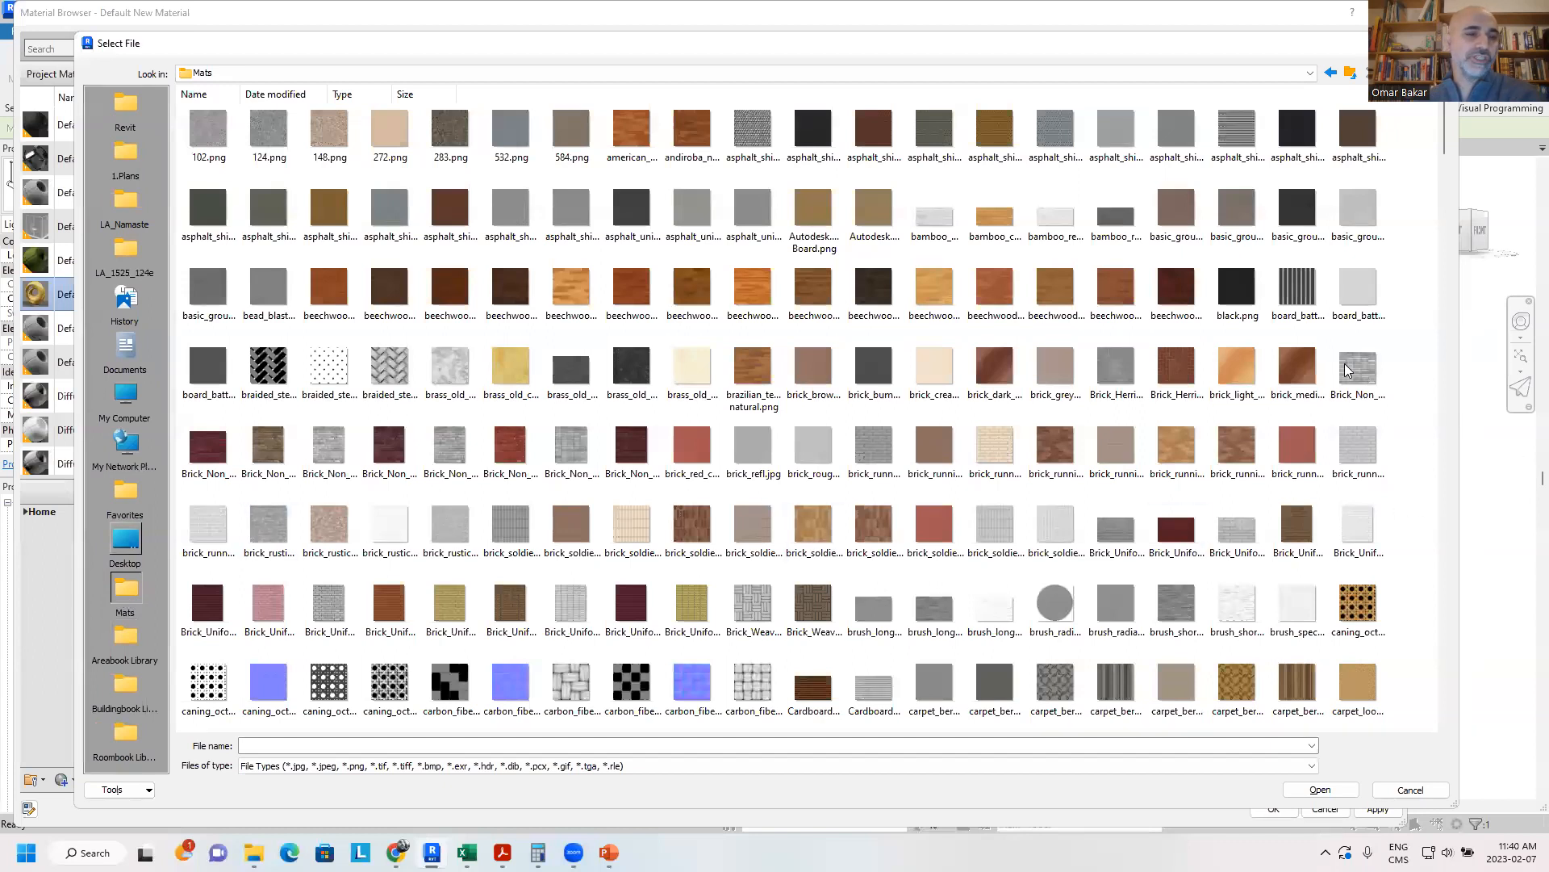
drag(1444, 157, 1446, 255)
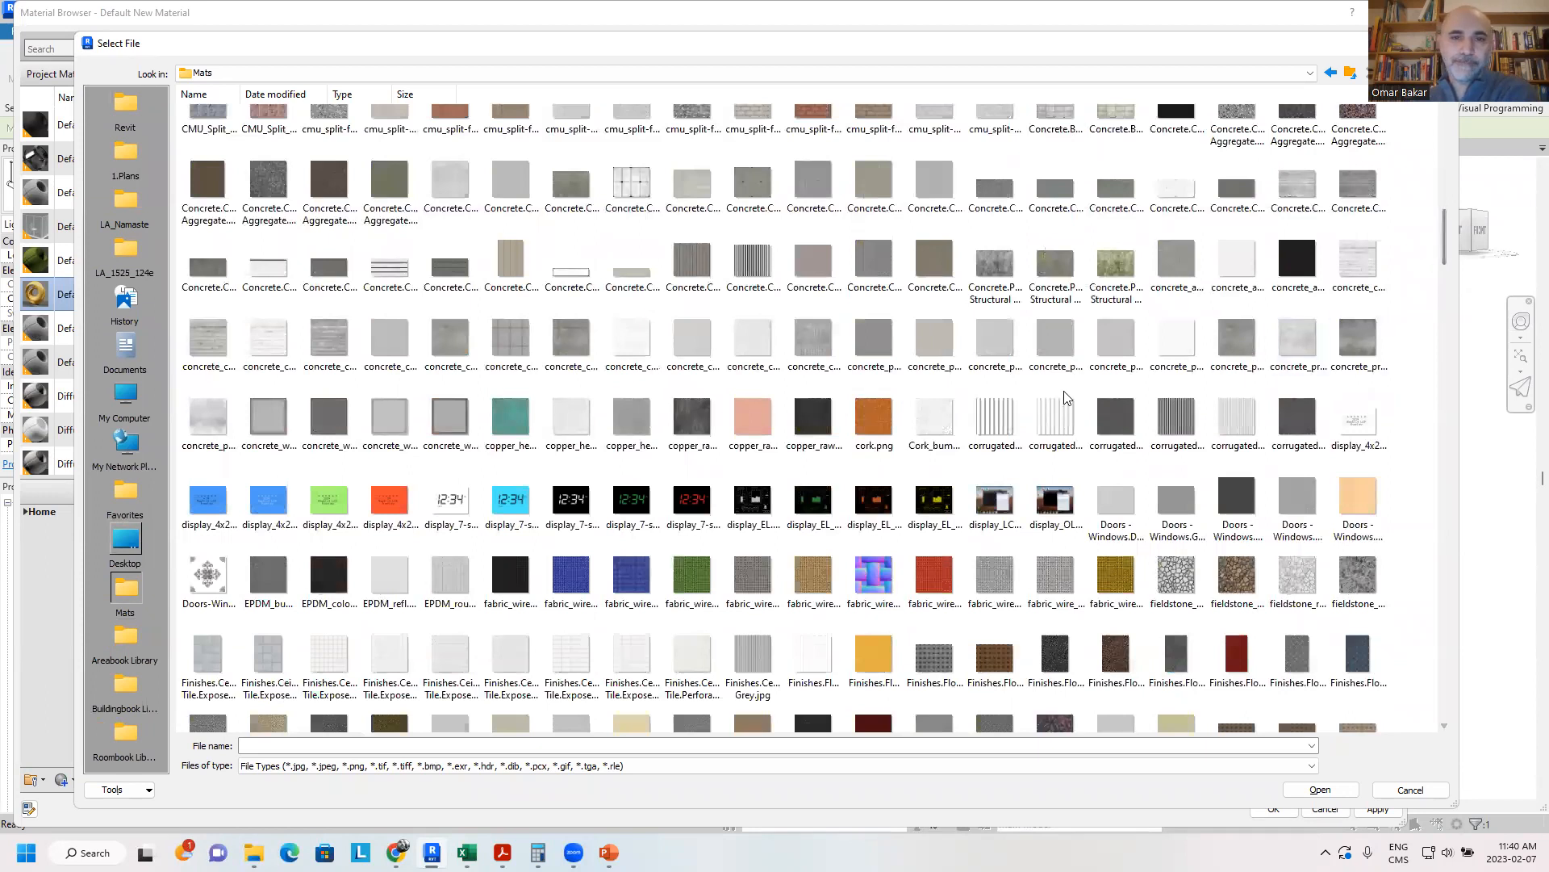
scroll(869, 408, up, 3)
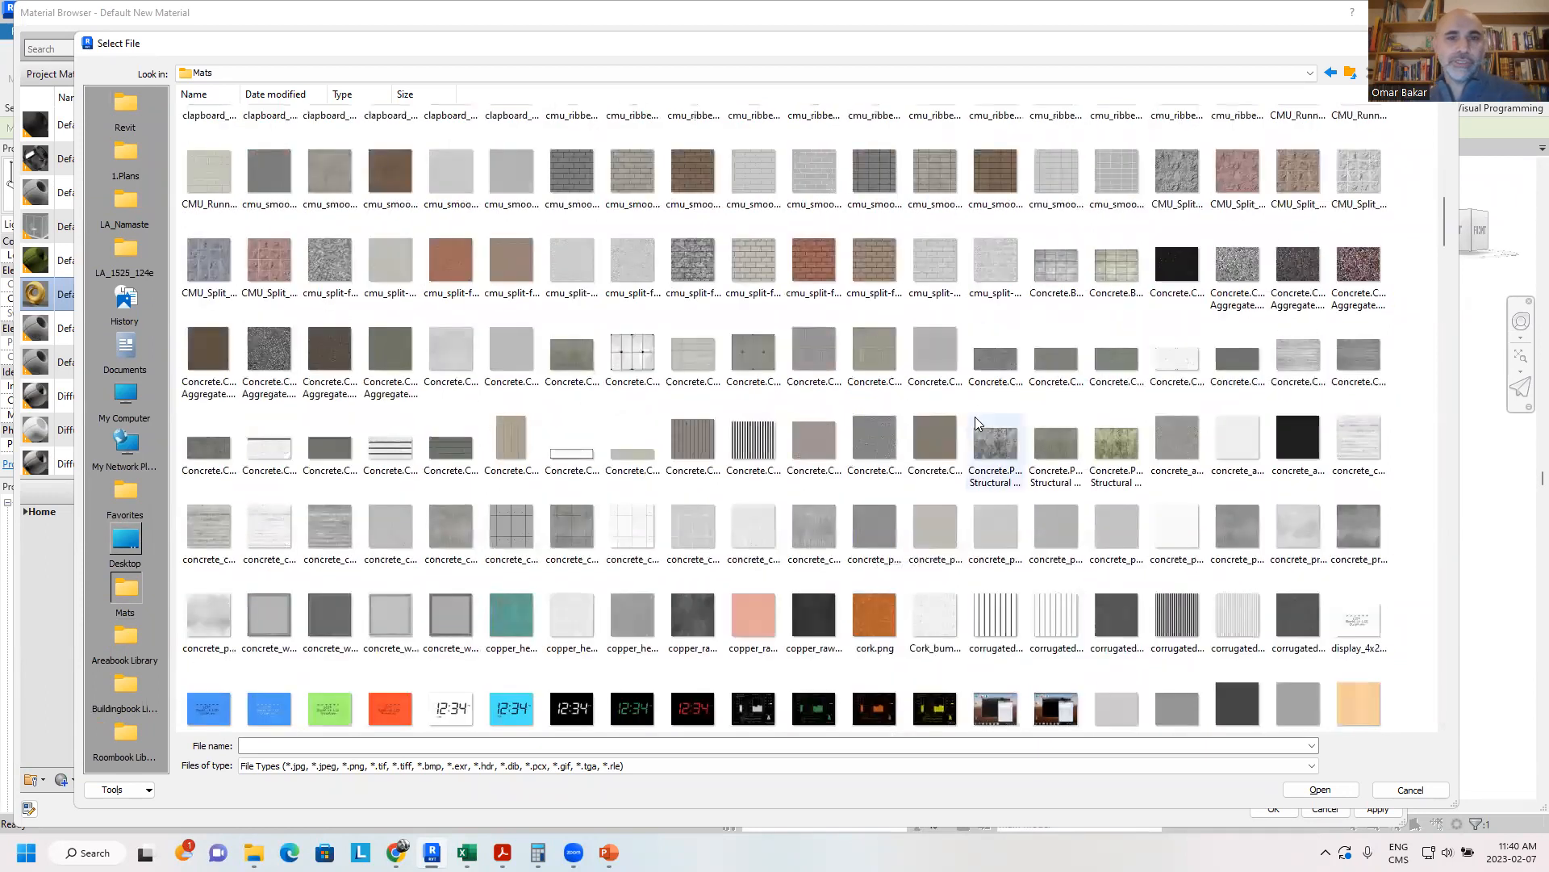
ctrl+scroll(970, 424, up, 1)
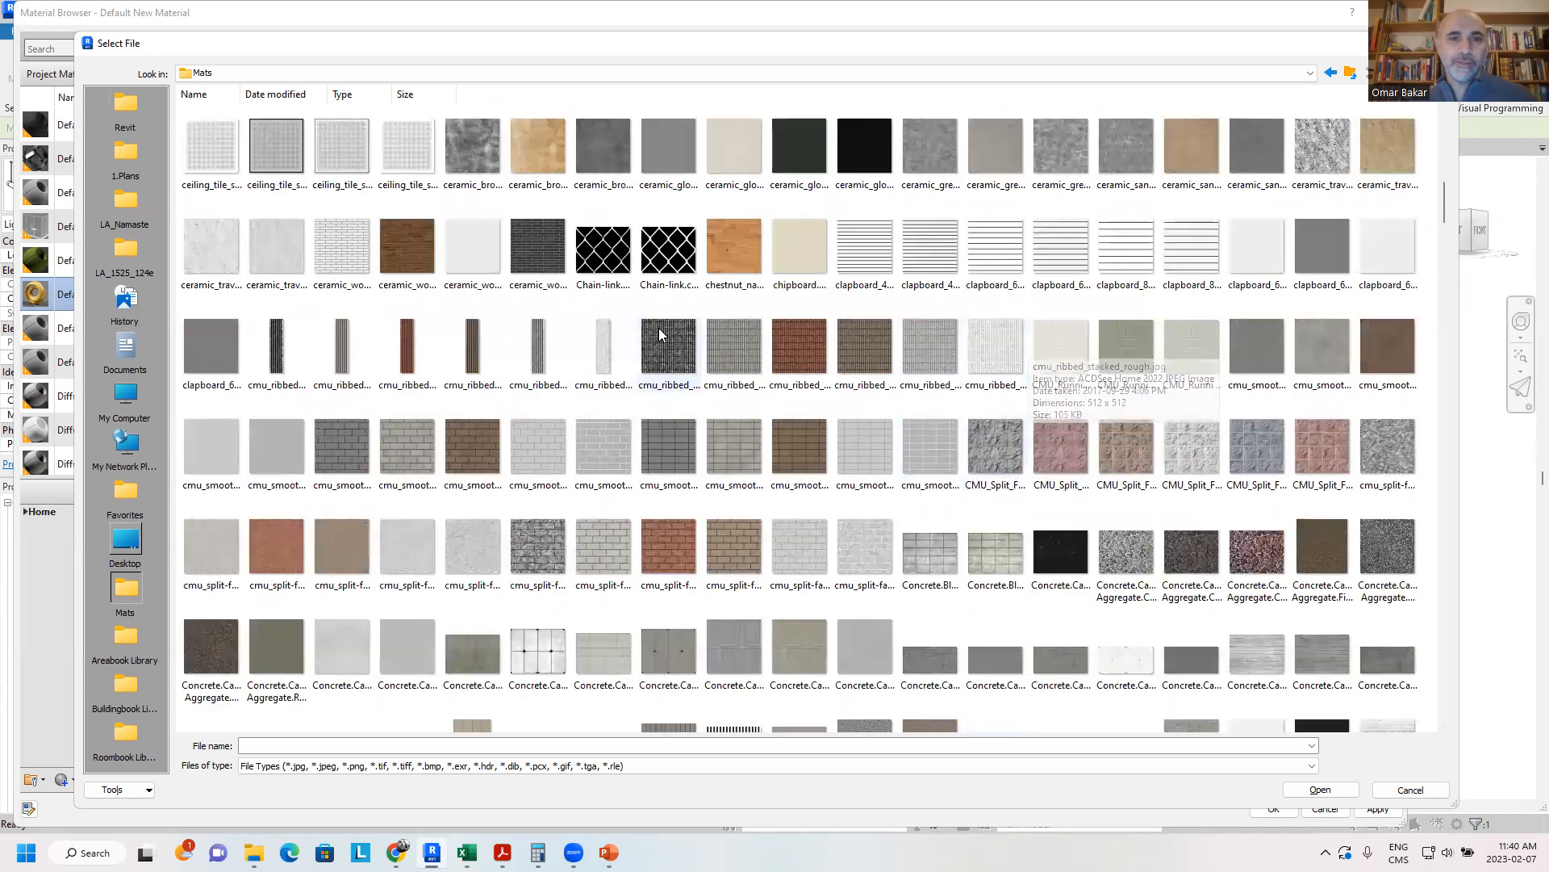
drag(1442, 214, 1430, 393)
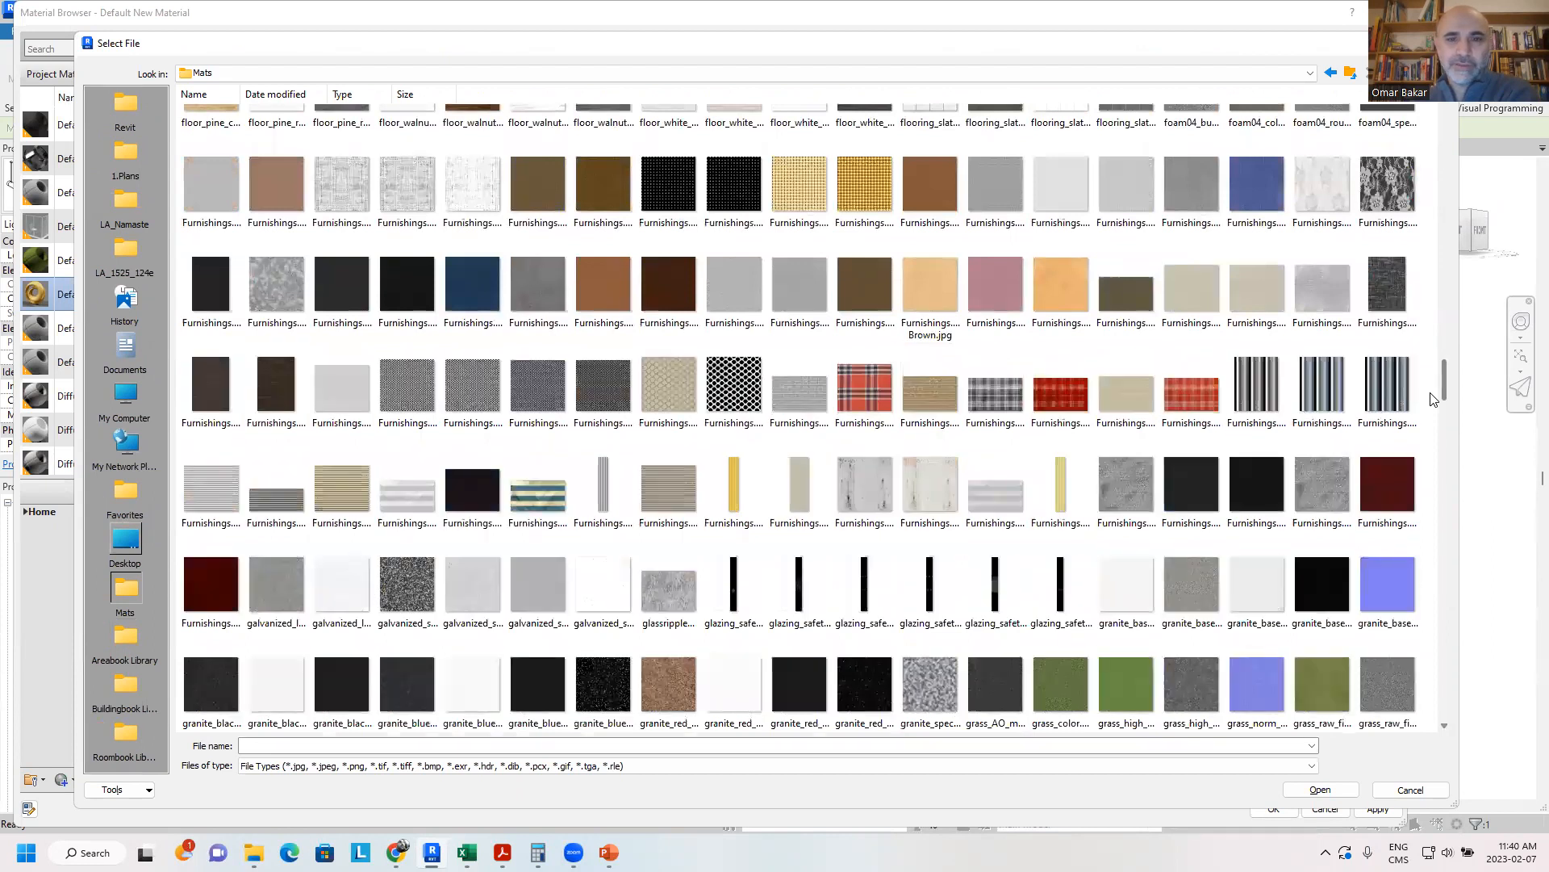
ctrl+scroll(815, 395, up, 1)
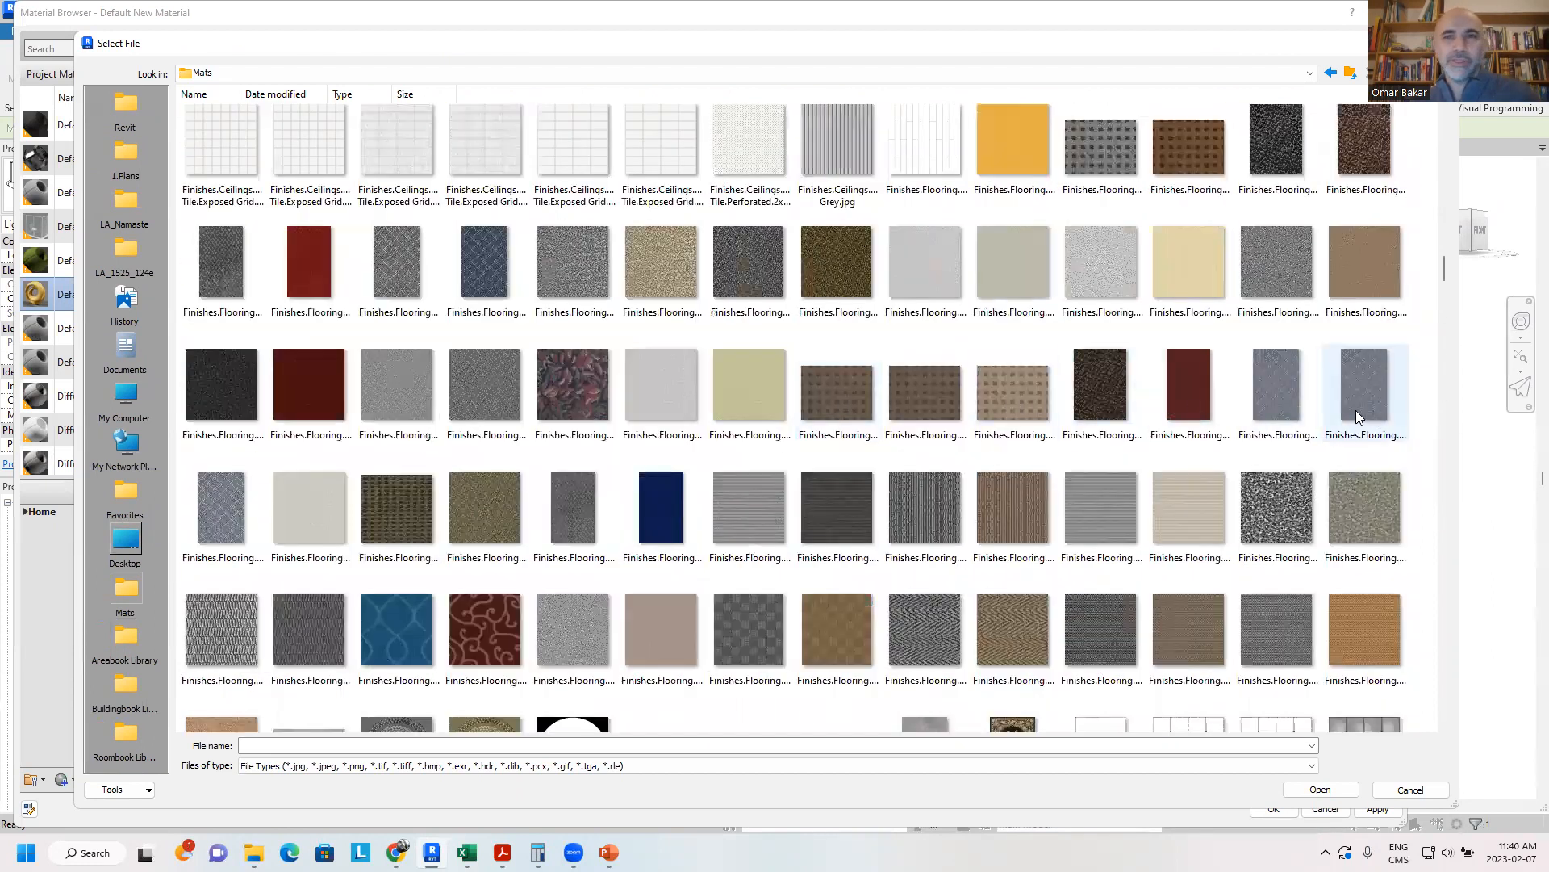
drag(1443, 276, 1447, 371)
drag(1444, 368, 1440, 500)
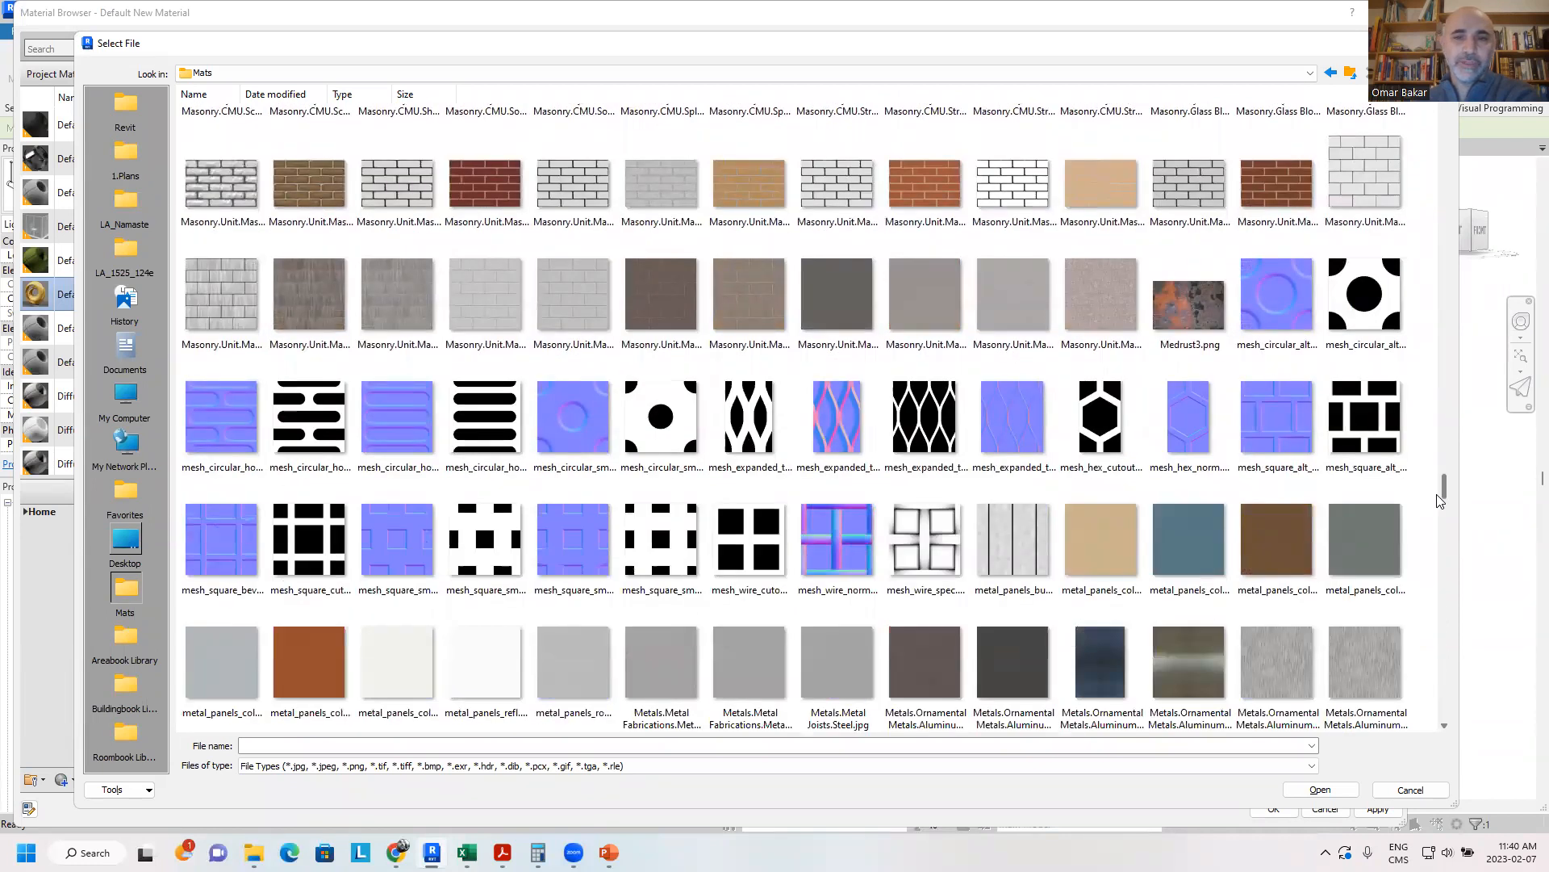
scroll(1191, 458, down, 3)
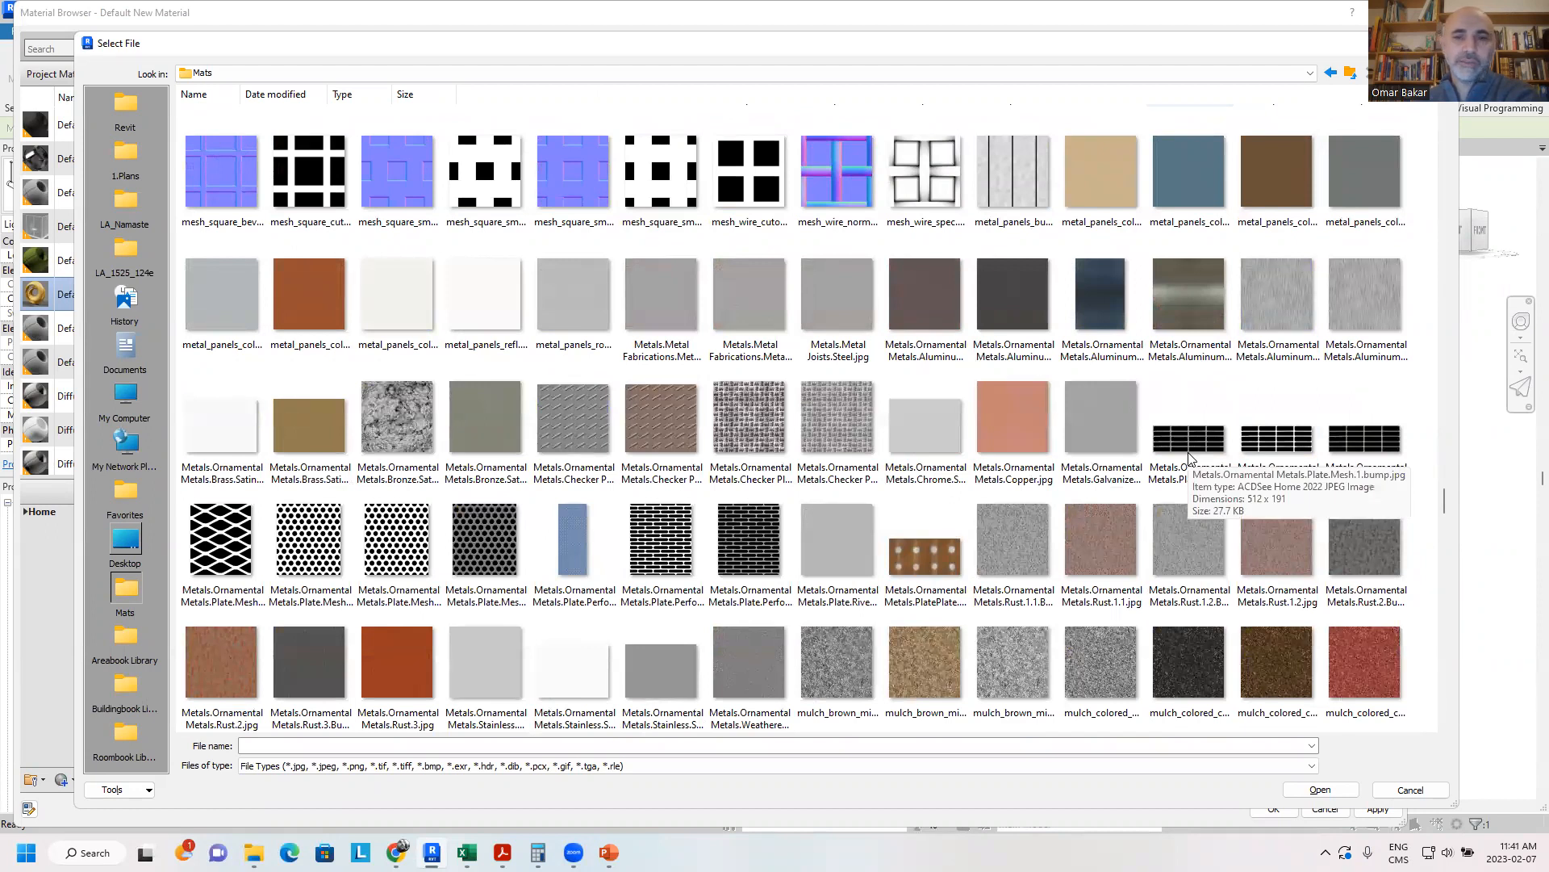
scroll(1189, 459, down, 3)
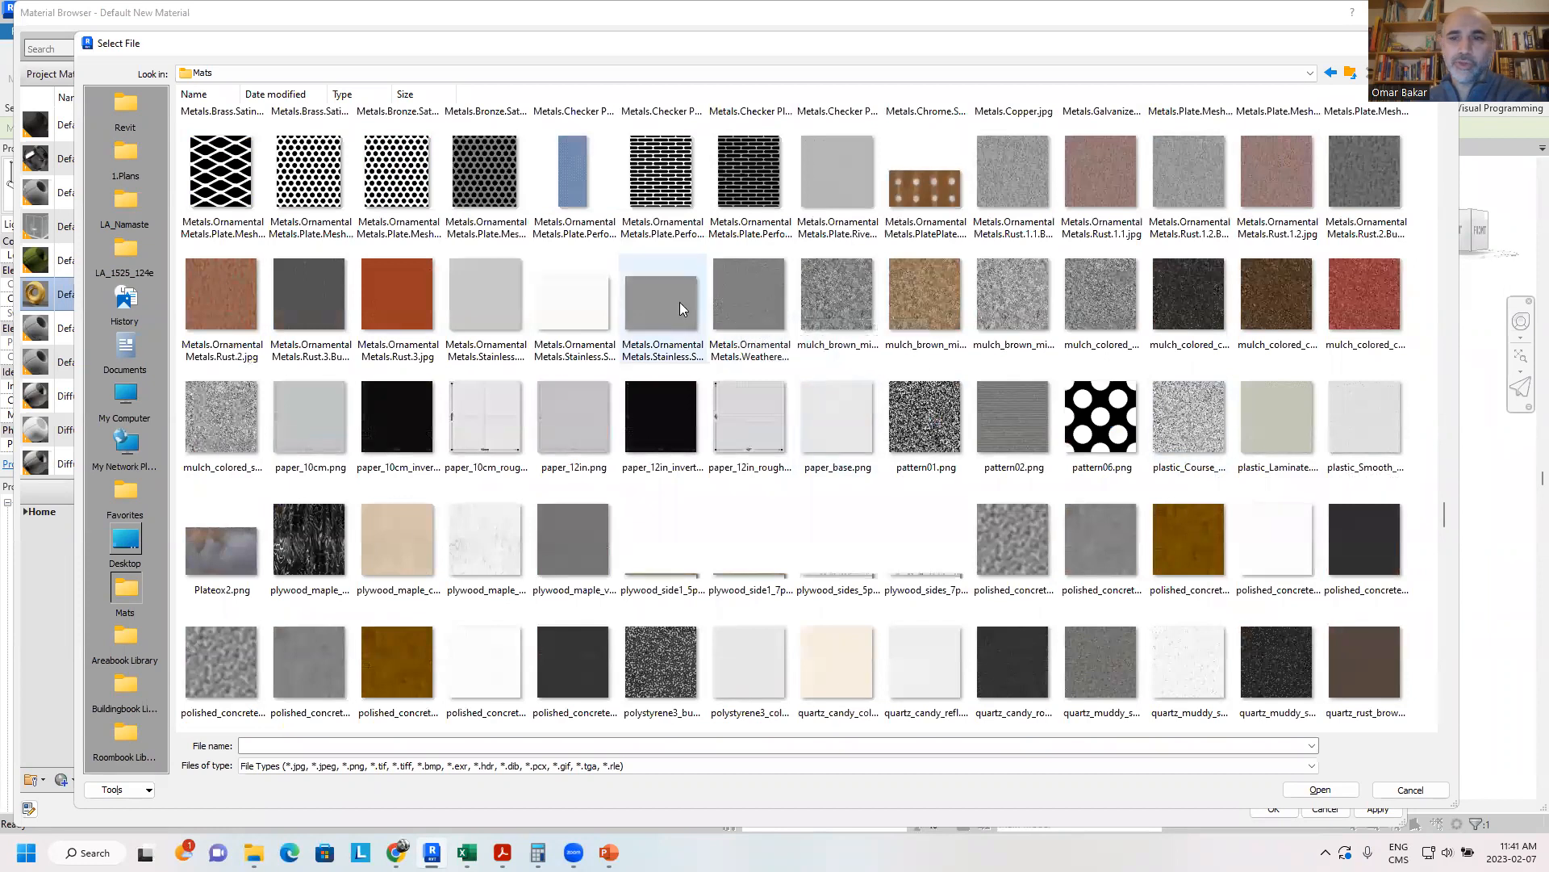
scroll(679, 302, up, 2)
click(666, 366)
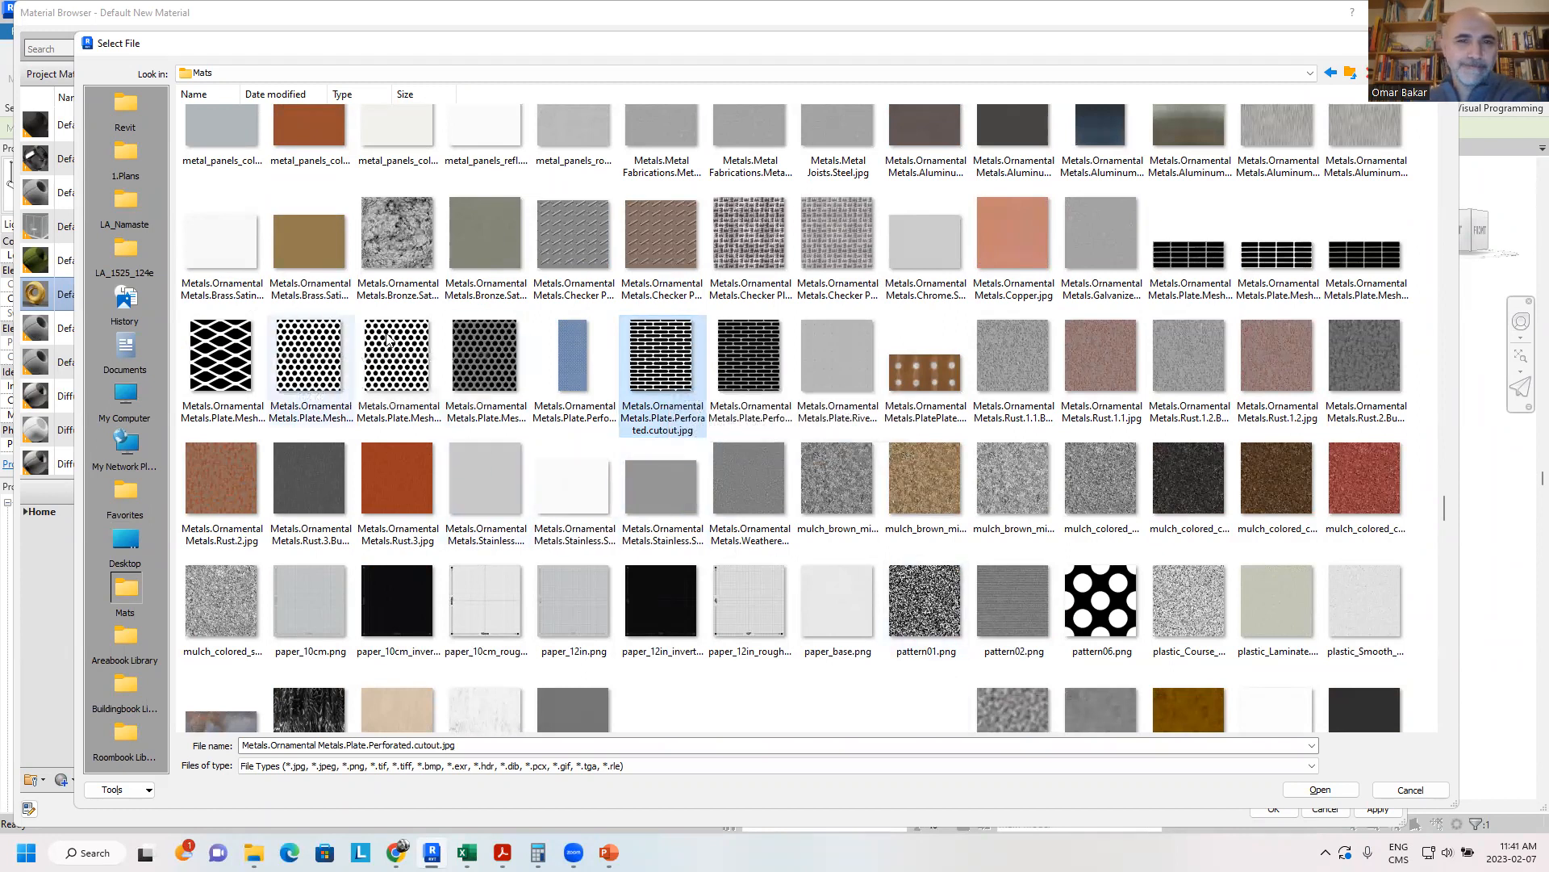
click(1321, 790)
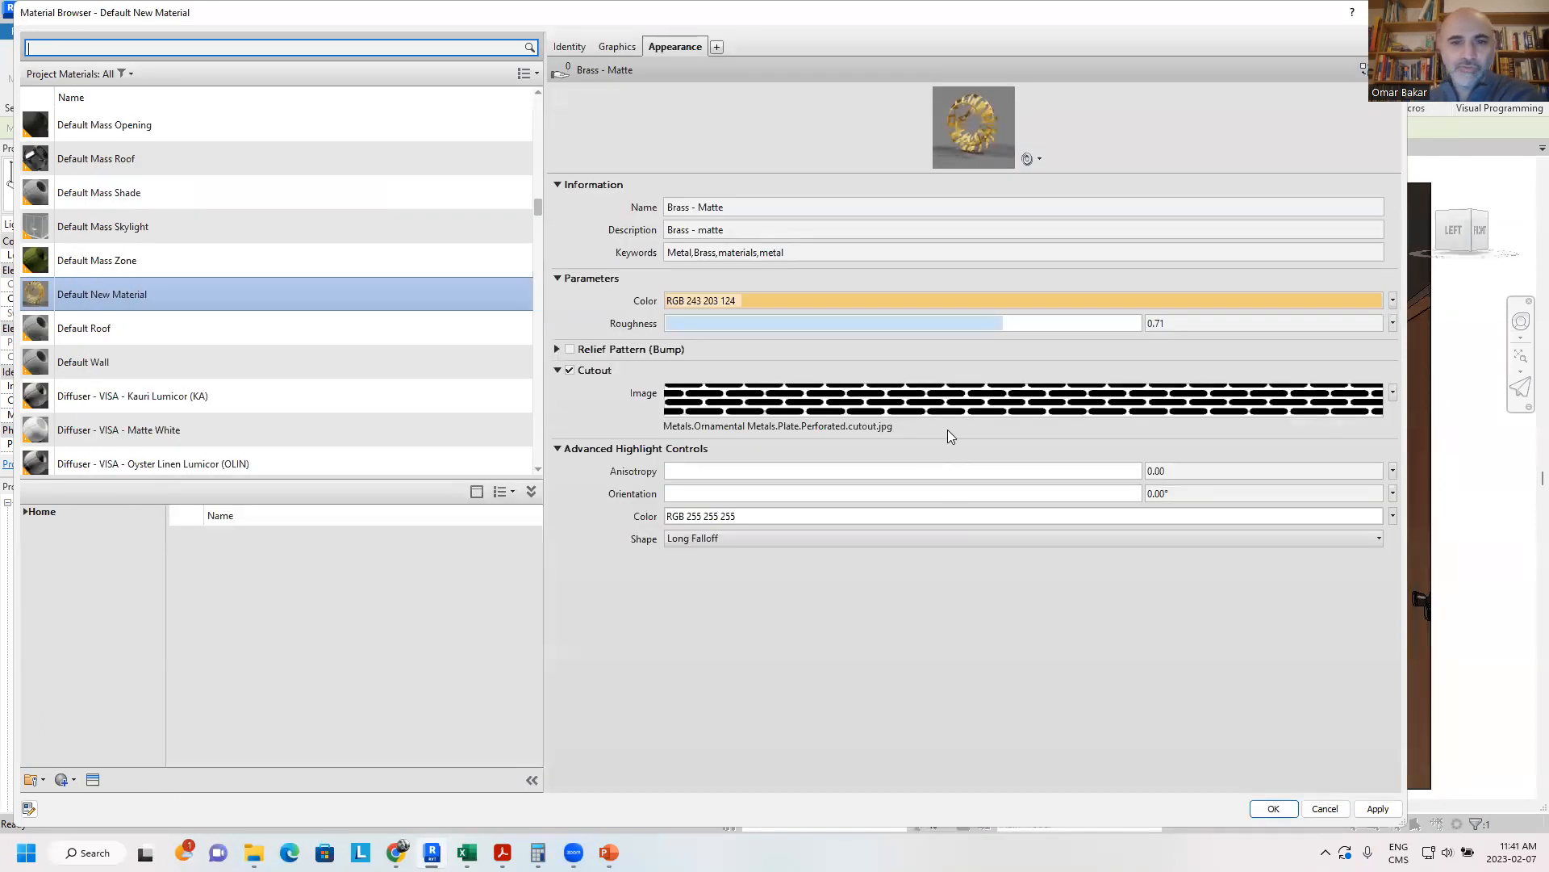
- Enlarge the appearance preview and review the perforated cutout image's scale, position and repeat settings
drag(947, 172, 950, 385)
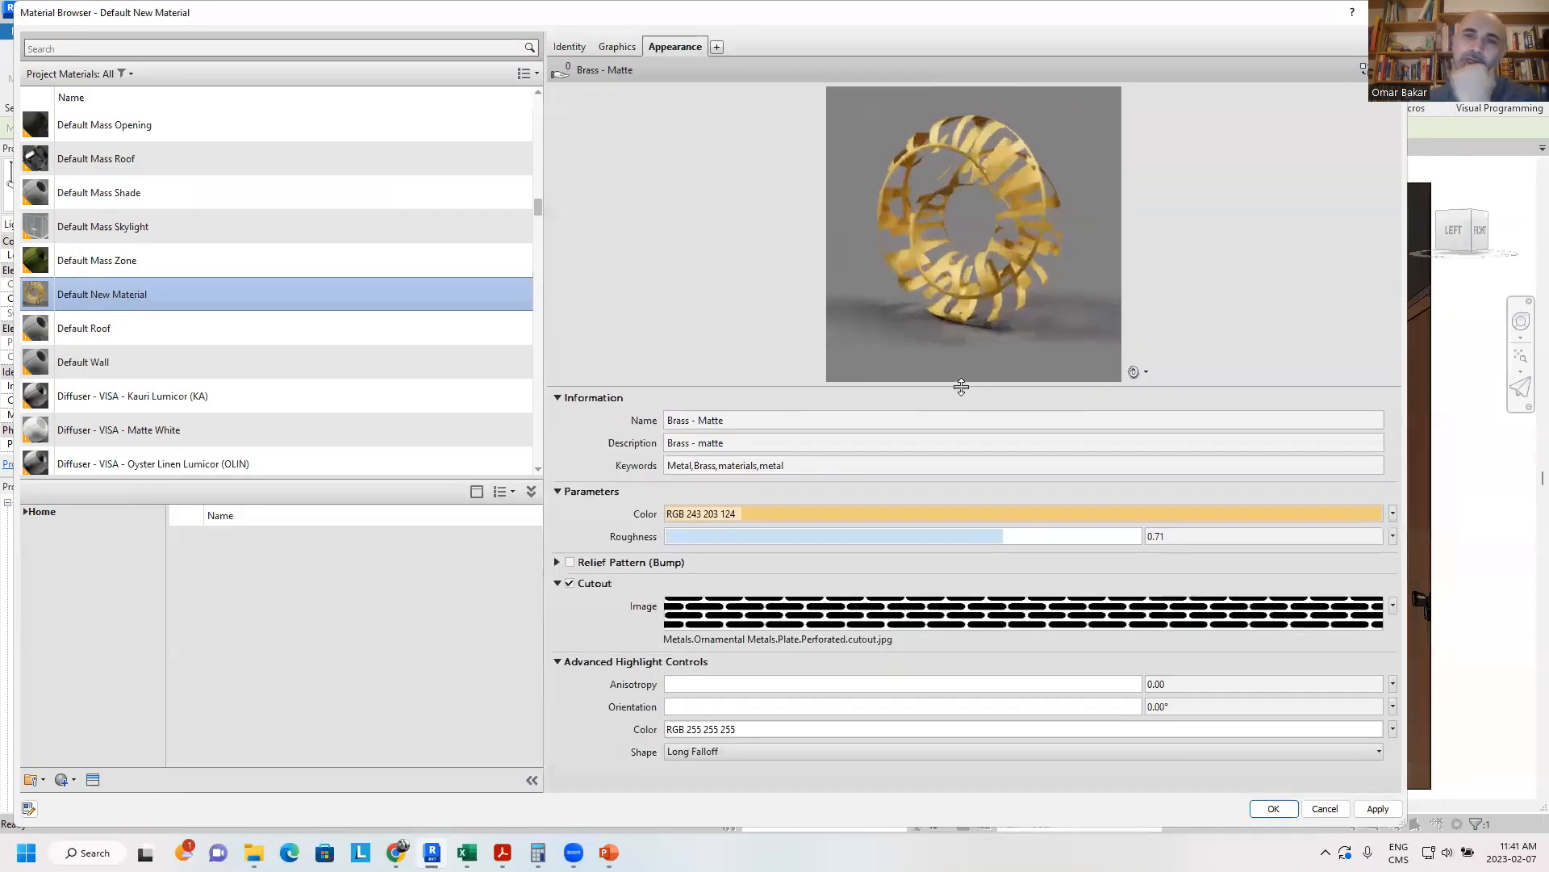
click(863, 627)
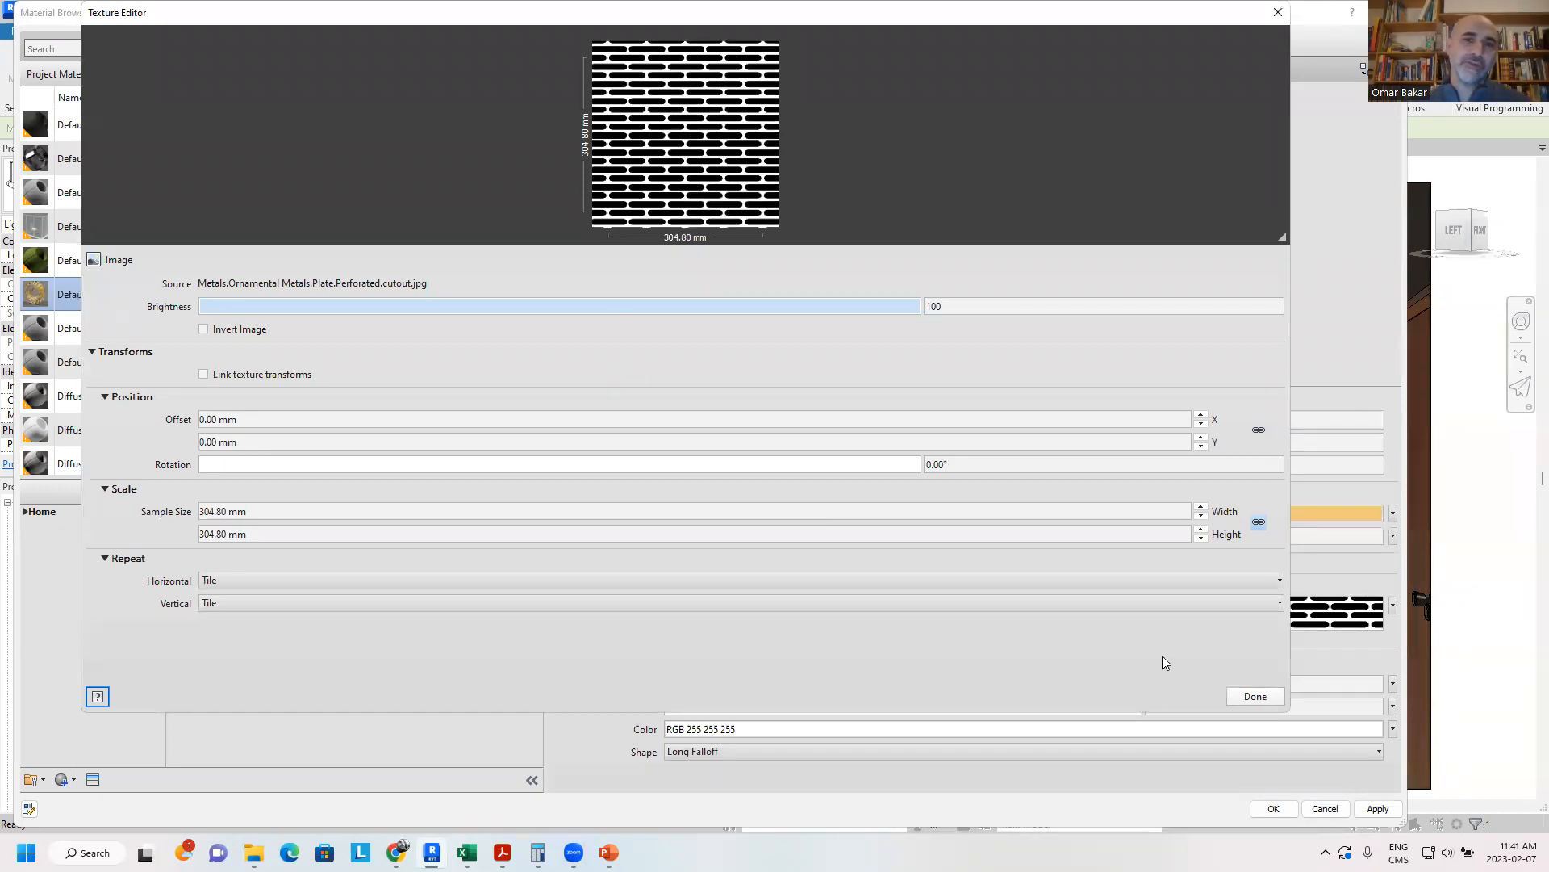
click(1256, 698)
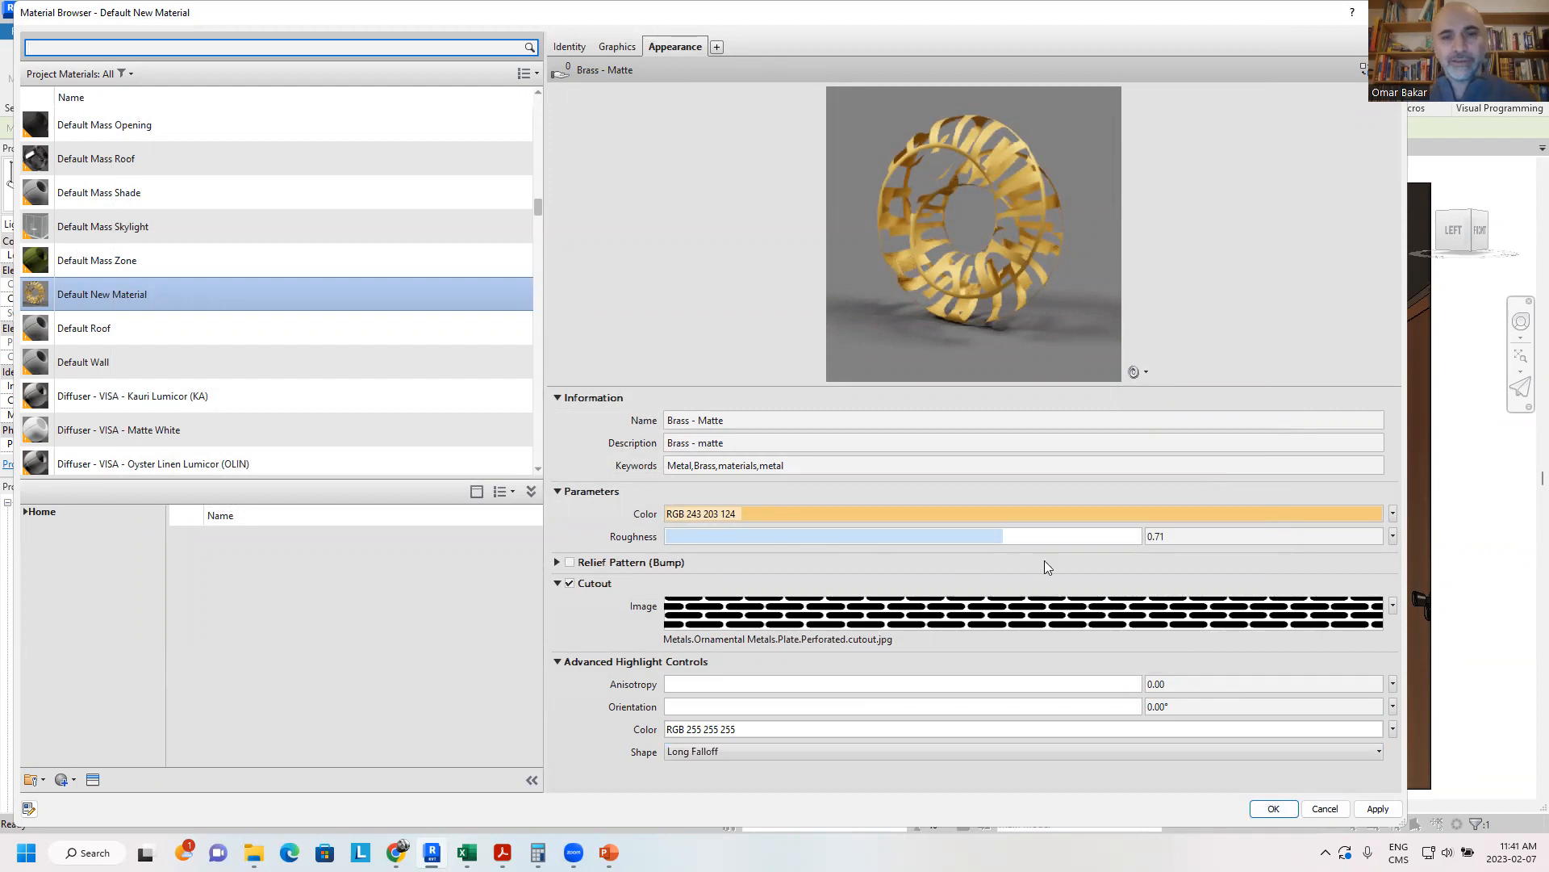
- Compare the Brass - Matte appearance at roughness 0.00 and 1.00, set it to 0.92, and save the project with the accepted material
drag(1000, 536, 665, 536)
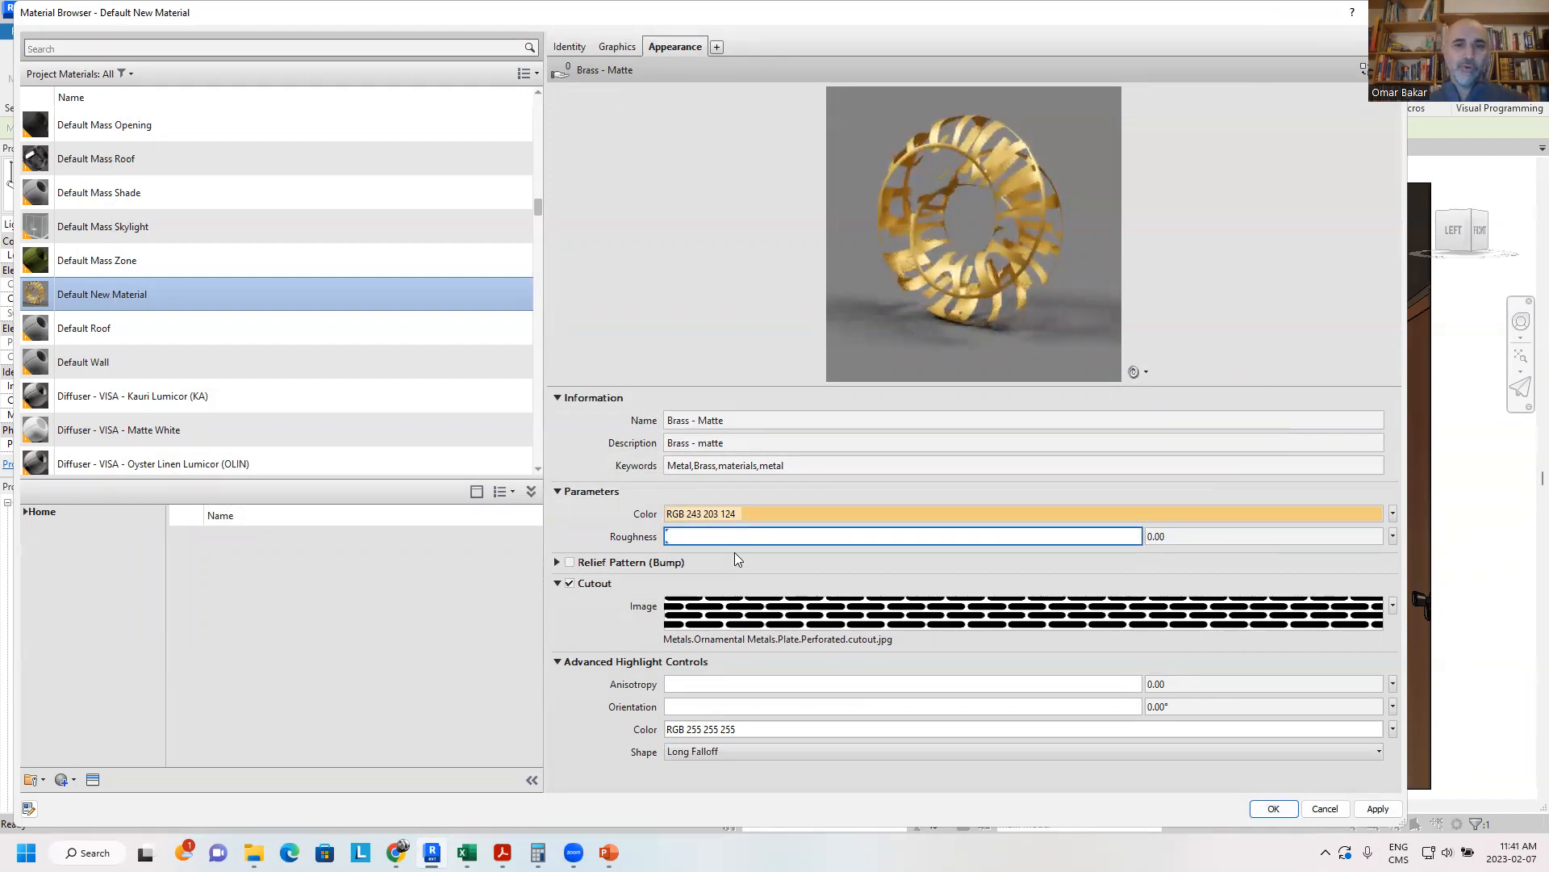
drag(667, 537, 1207, 528)
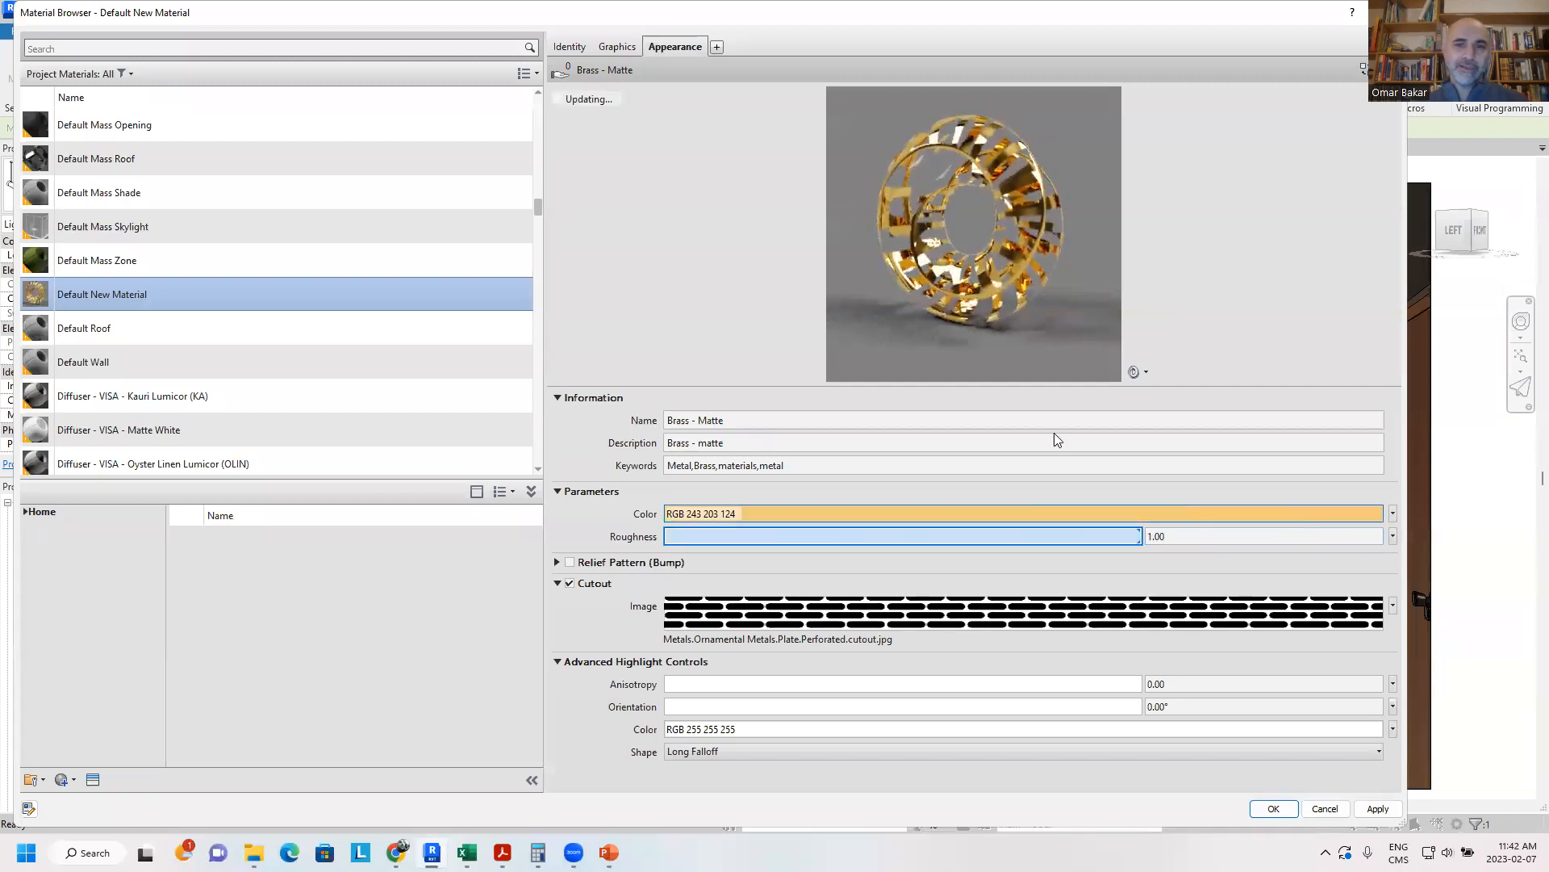
drag(1015, 537, 580, 544)
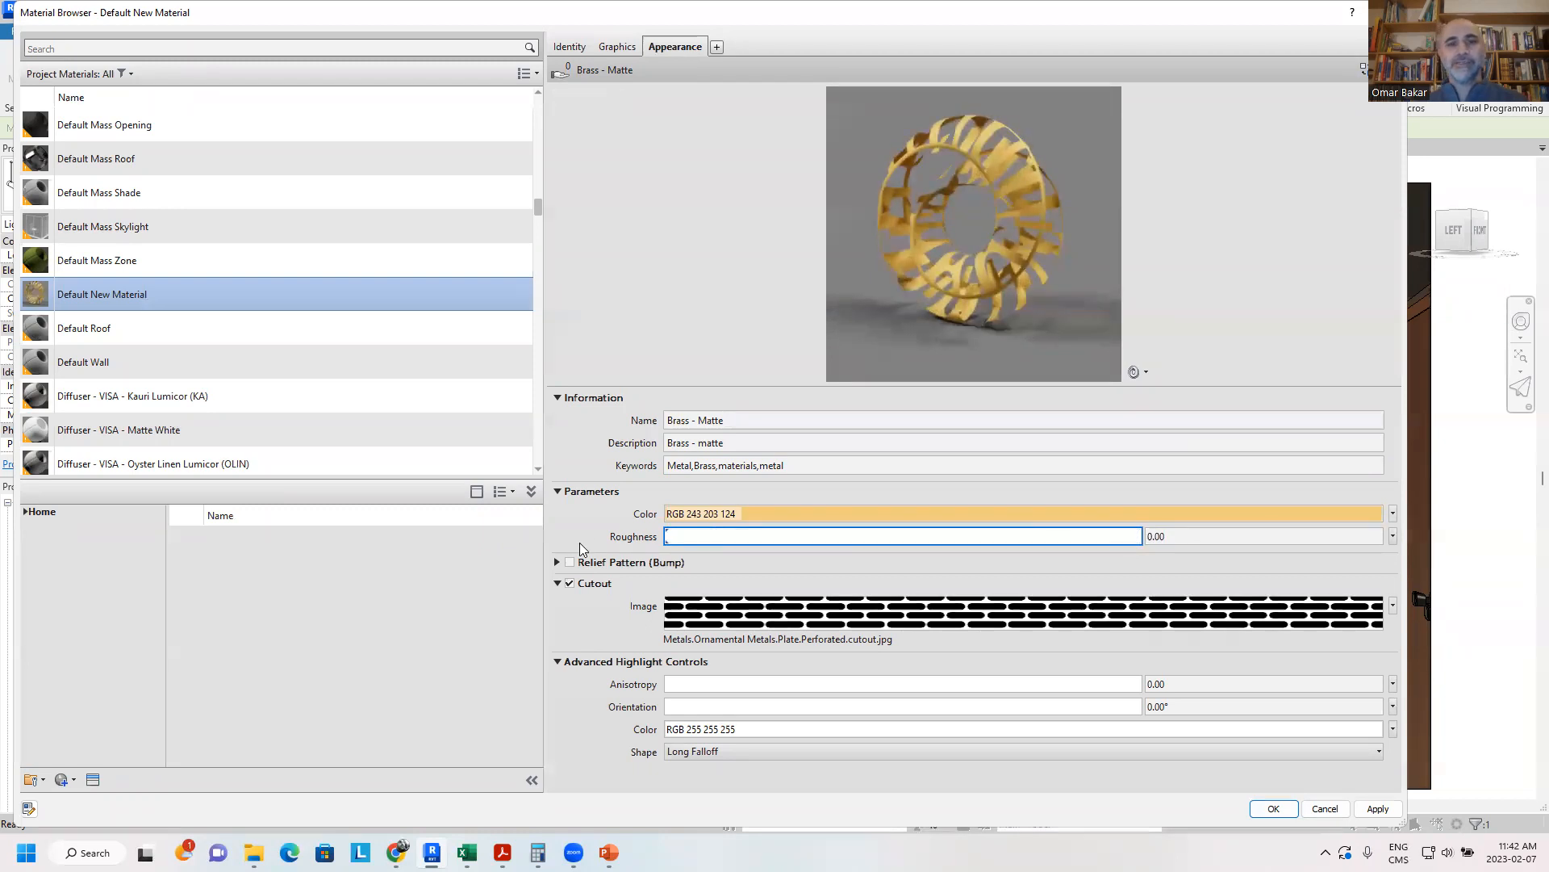
drag(666, 539, 1103, 542)
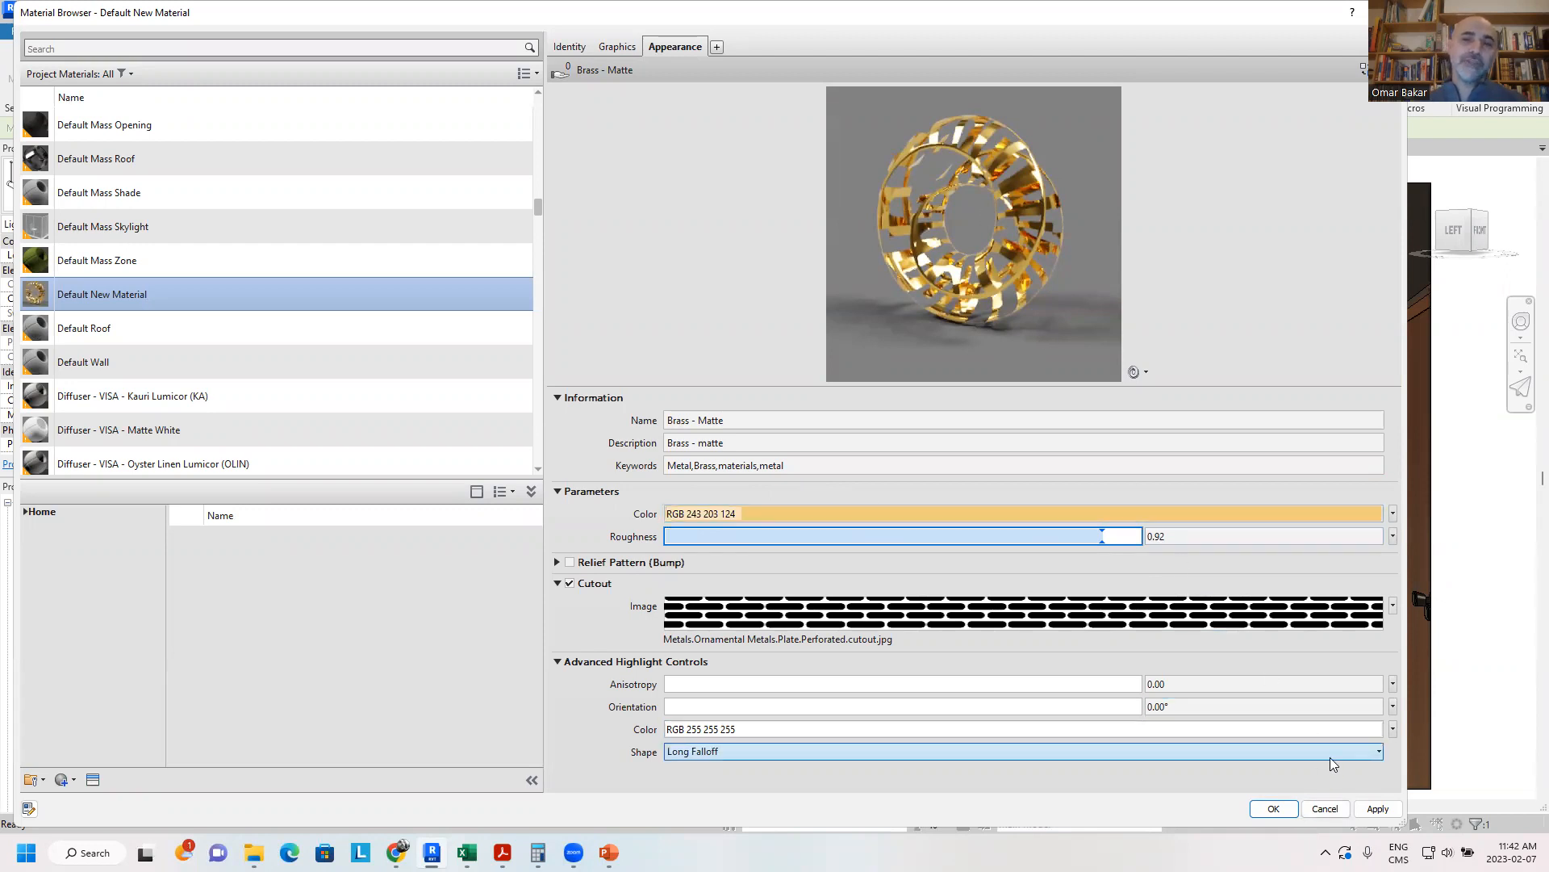
click(1270, 808)
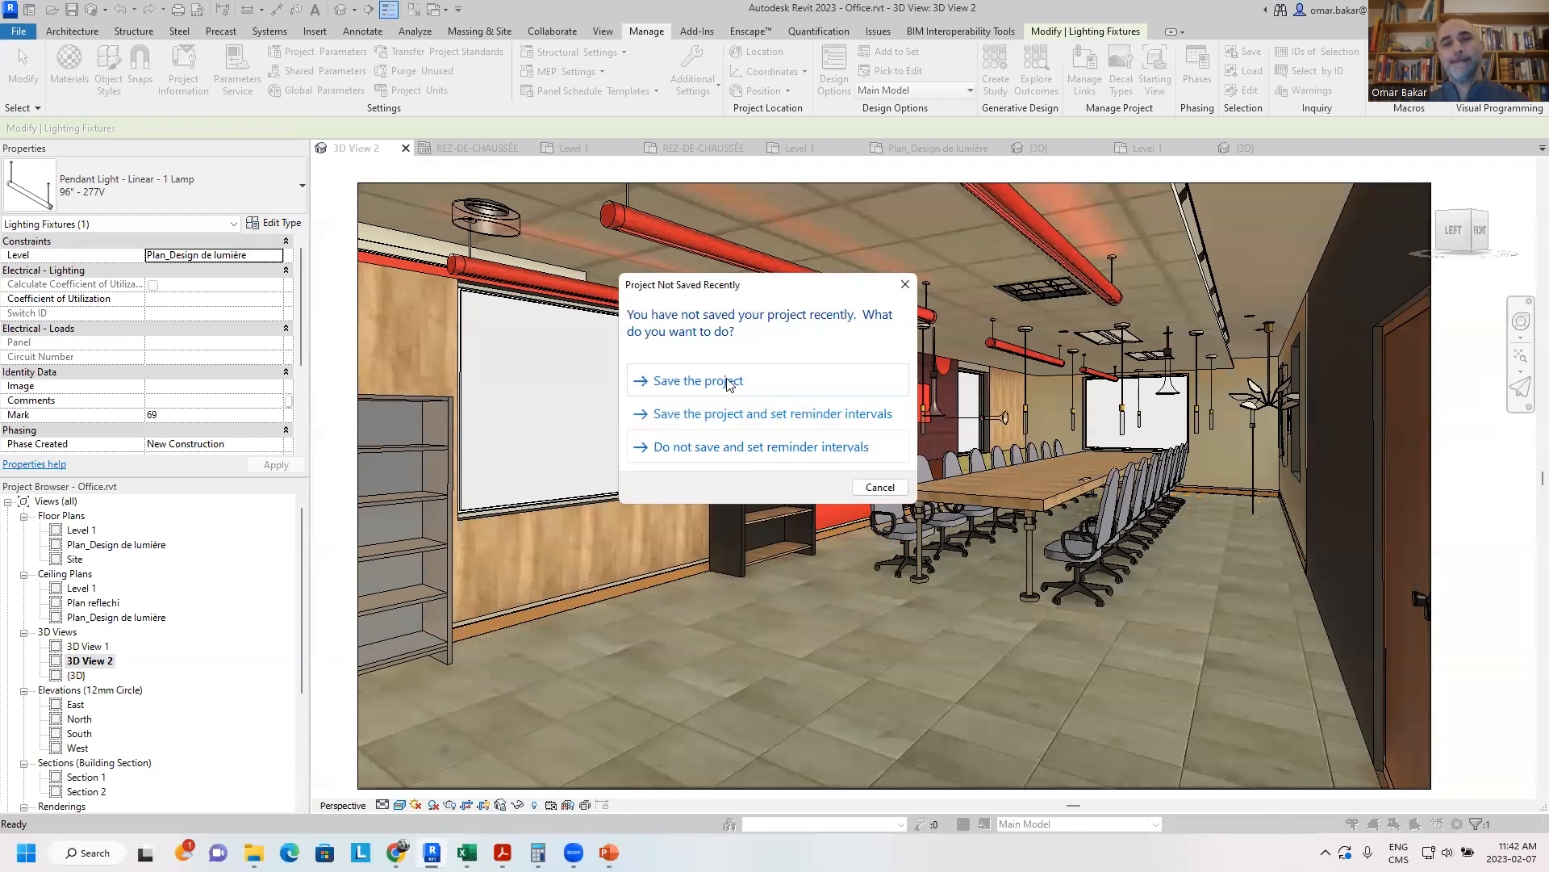
click(728, 382)
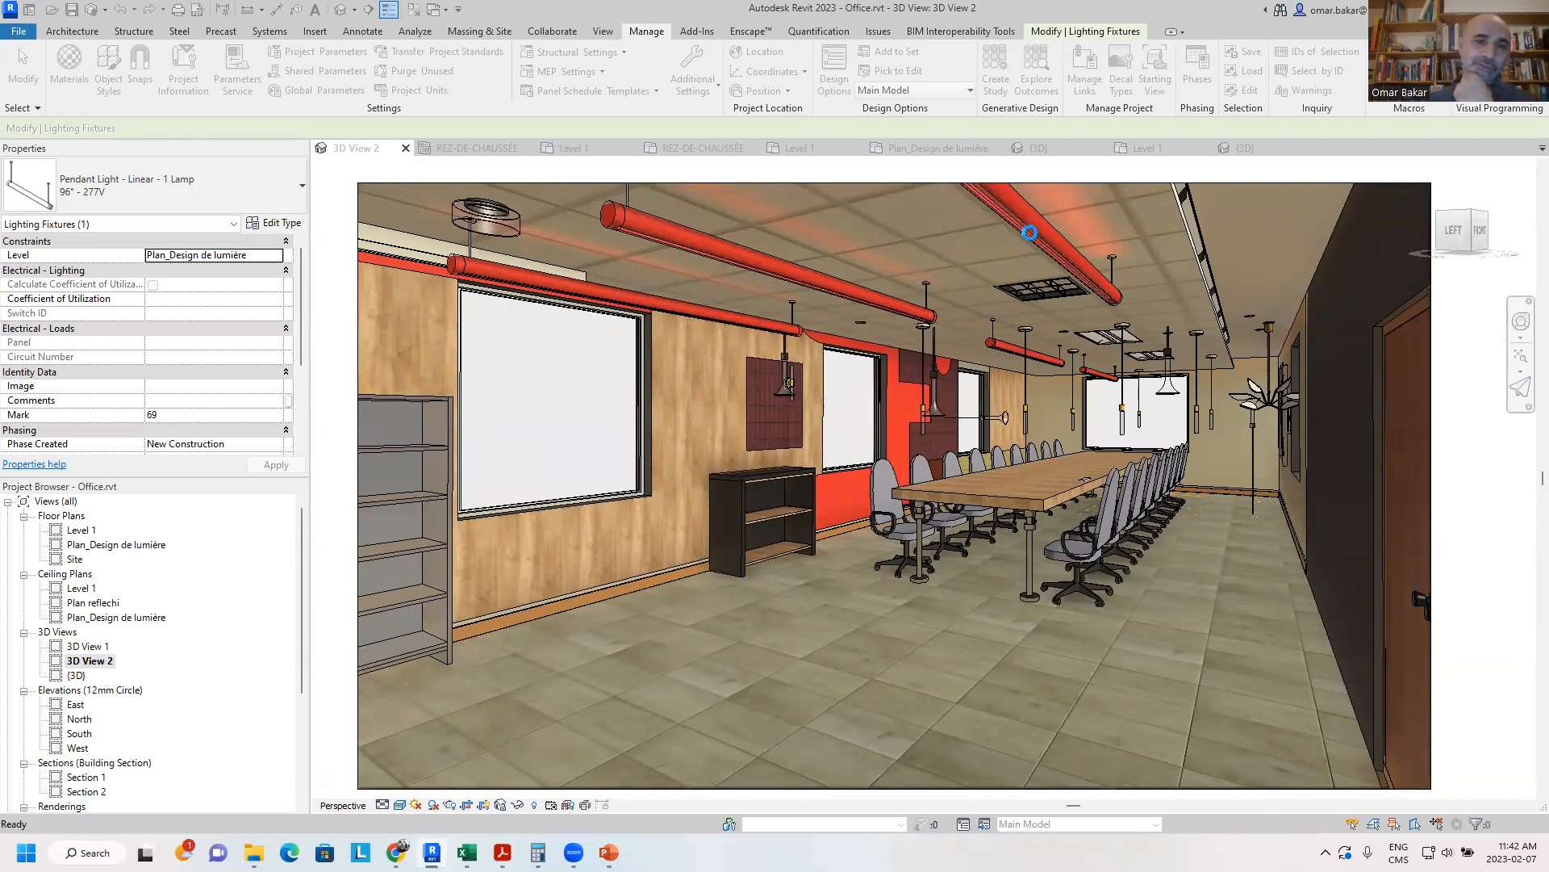
- Open the material selection for Light Casing Material in the type properties of the 96" - 277V linear pendant light
click(789, 283)
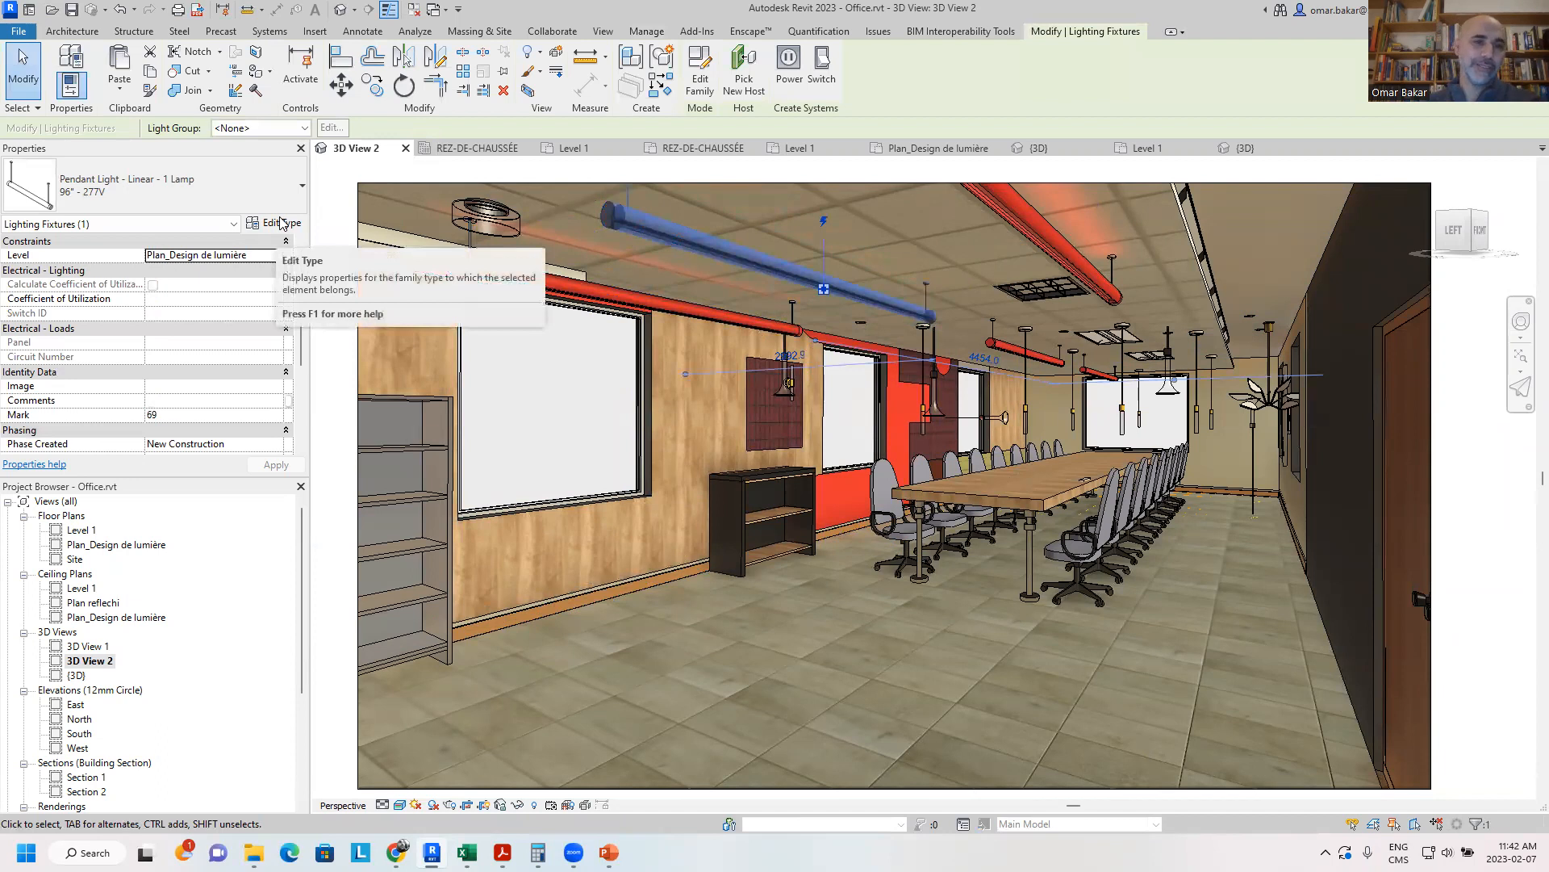
click(278, 224)
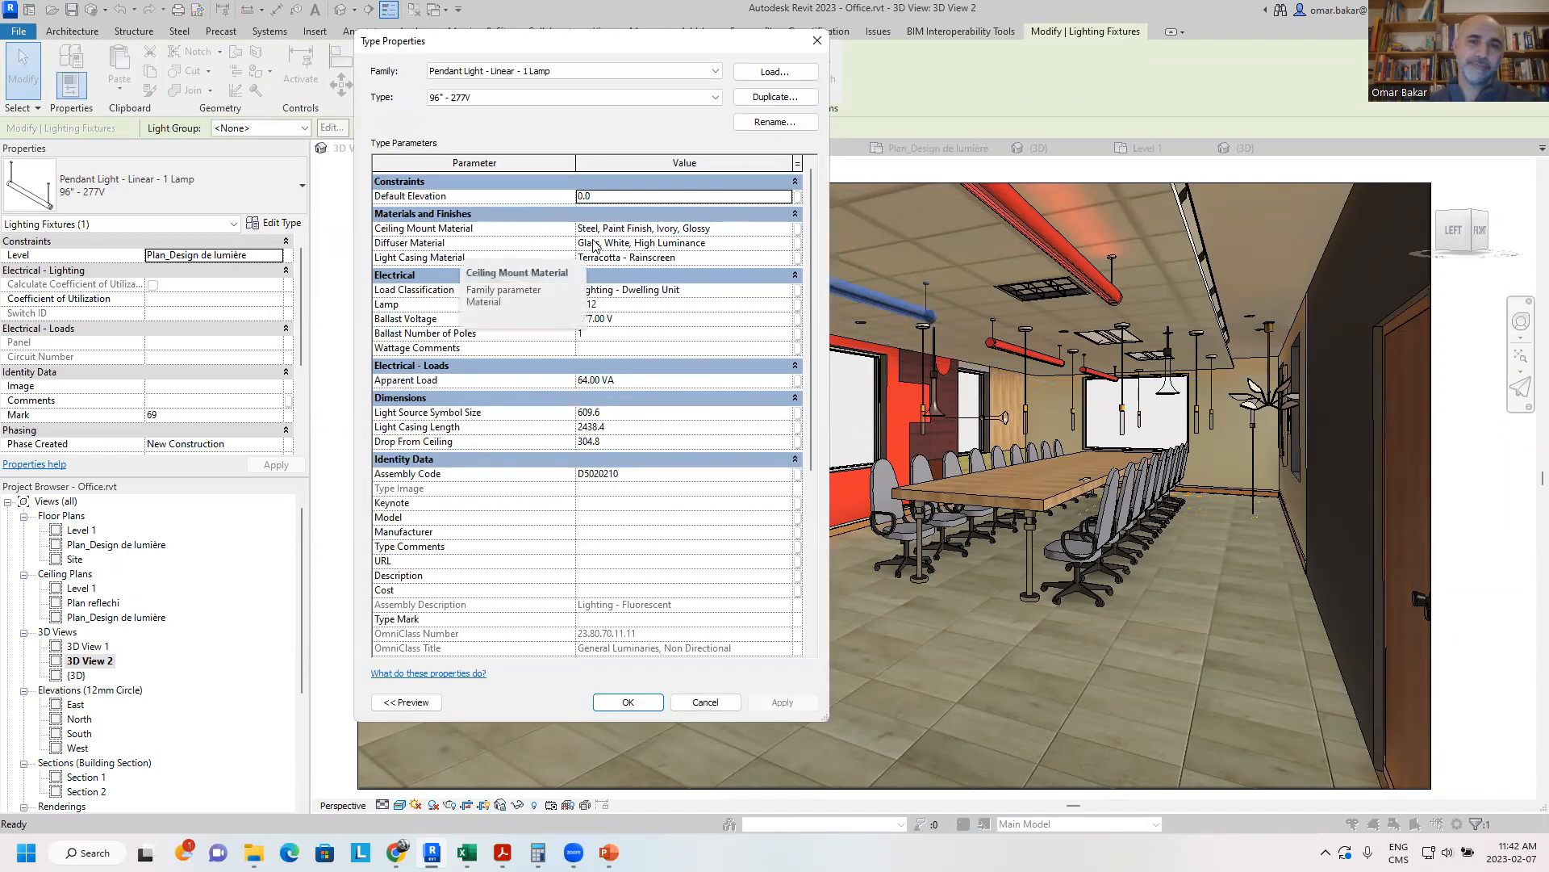
click(651, 257)
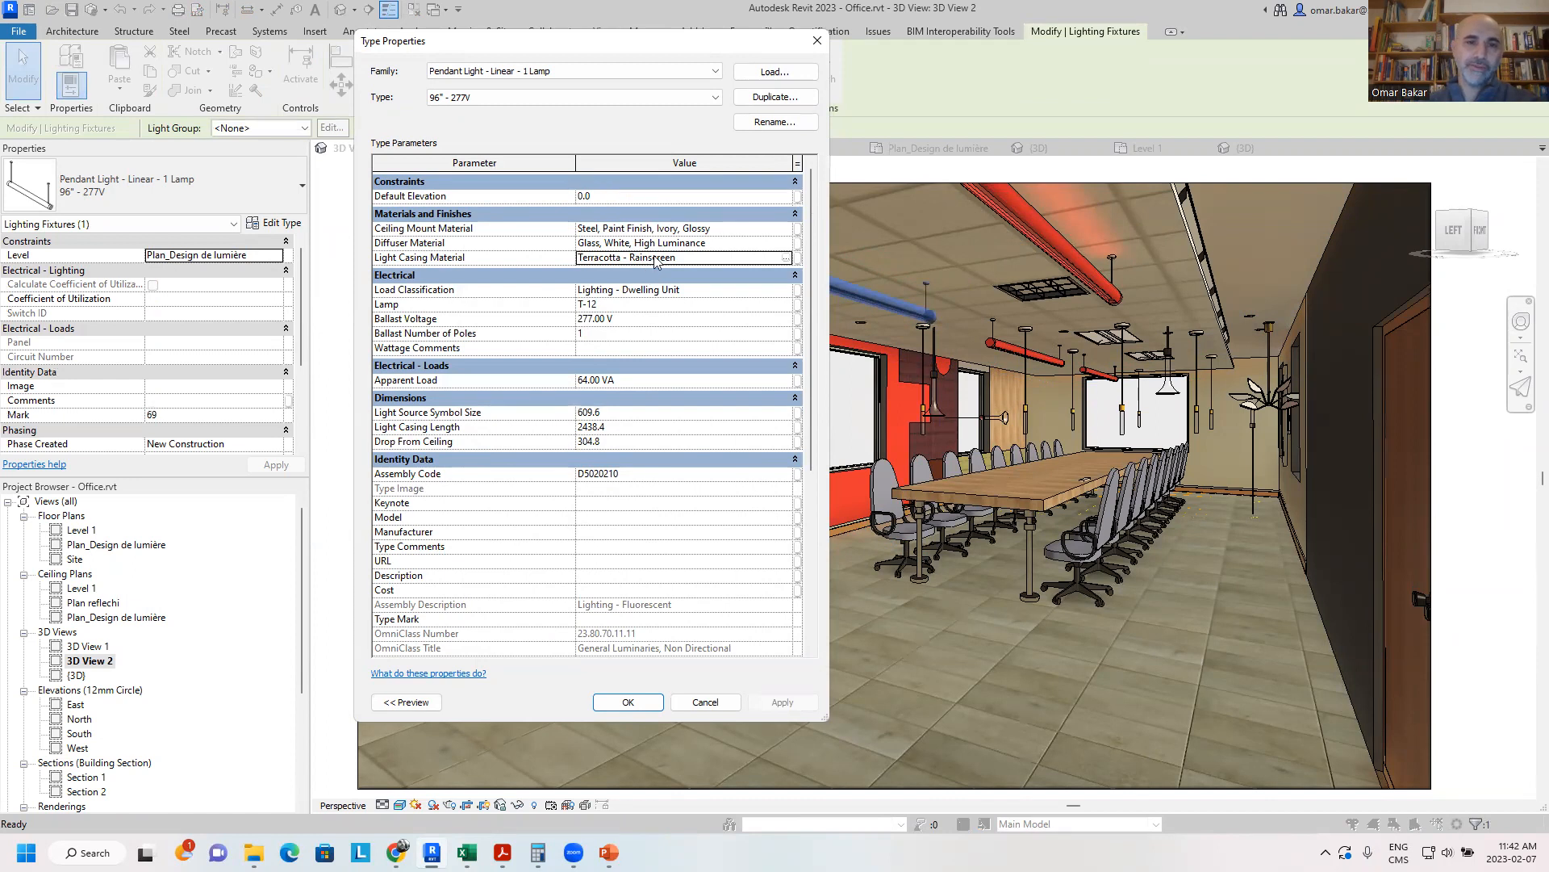
click(795, 274)
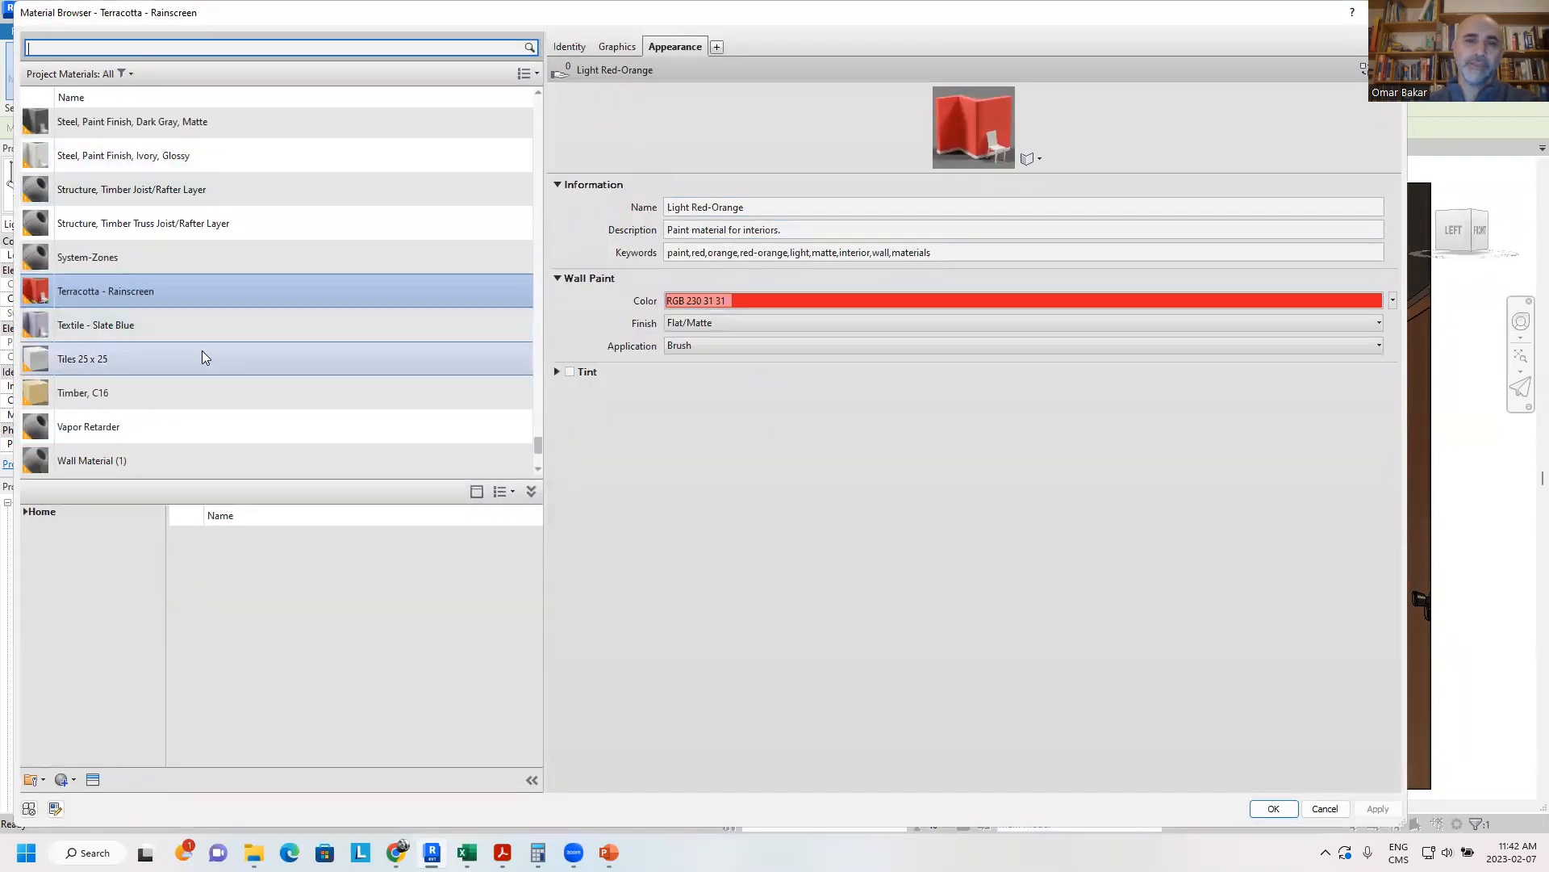
- Look through the project materials for the new brass material, and leave the casing material selection and type properties without changes
scroll(158, 256, up, 8)
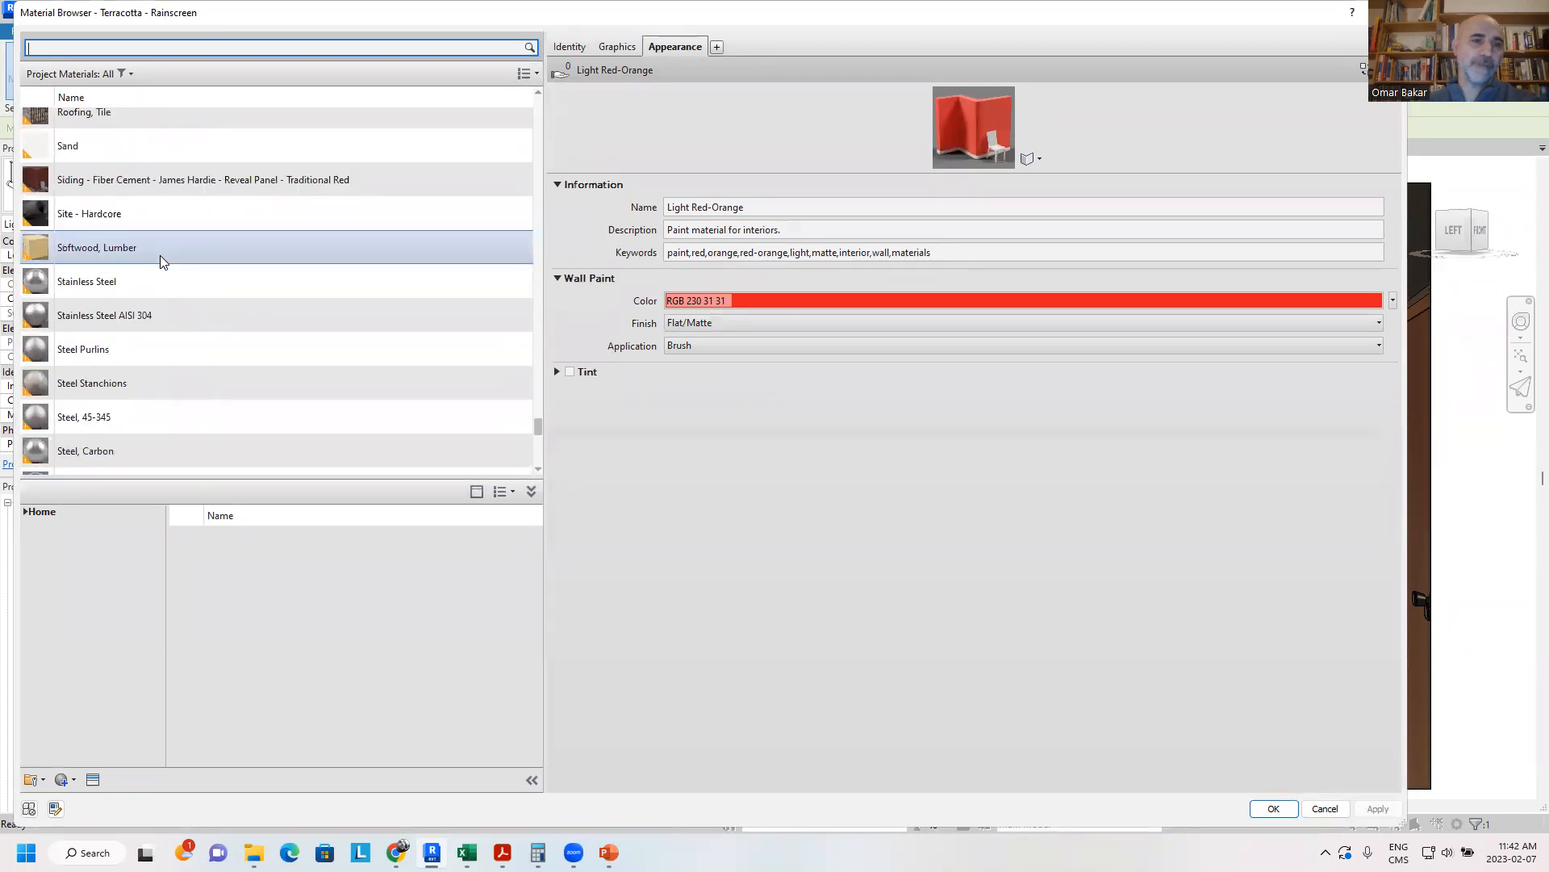
scroll(163, 269, up, 10)
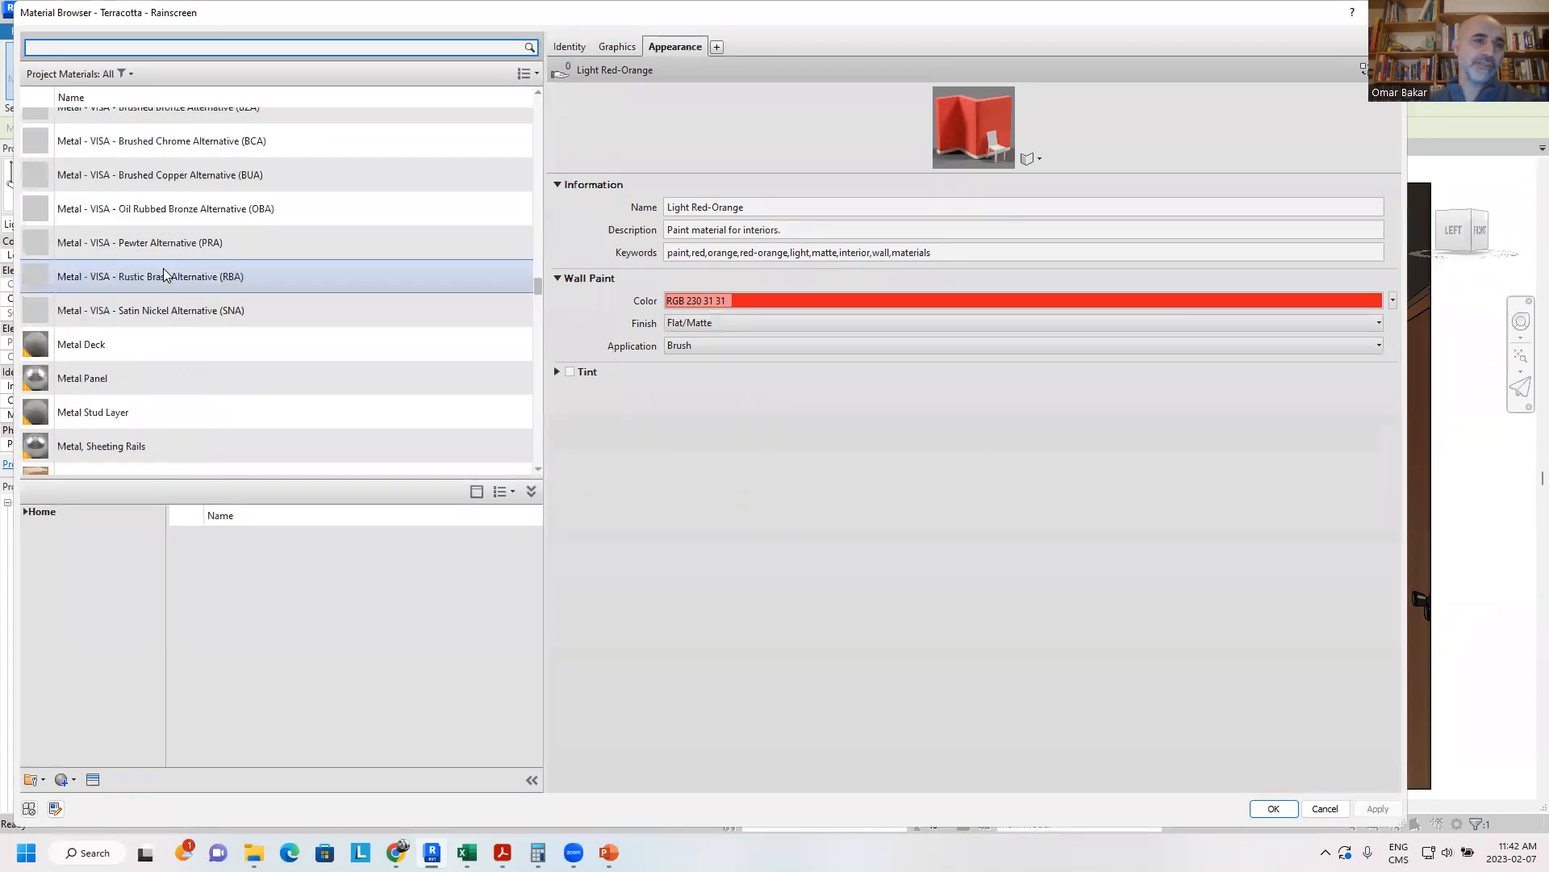
scroll(161, 265, up, 4)
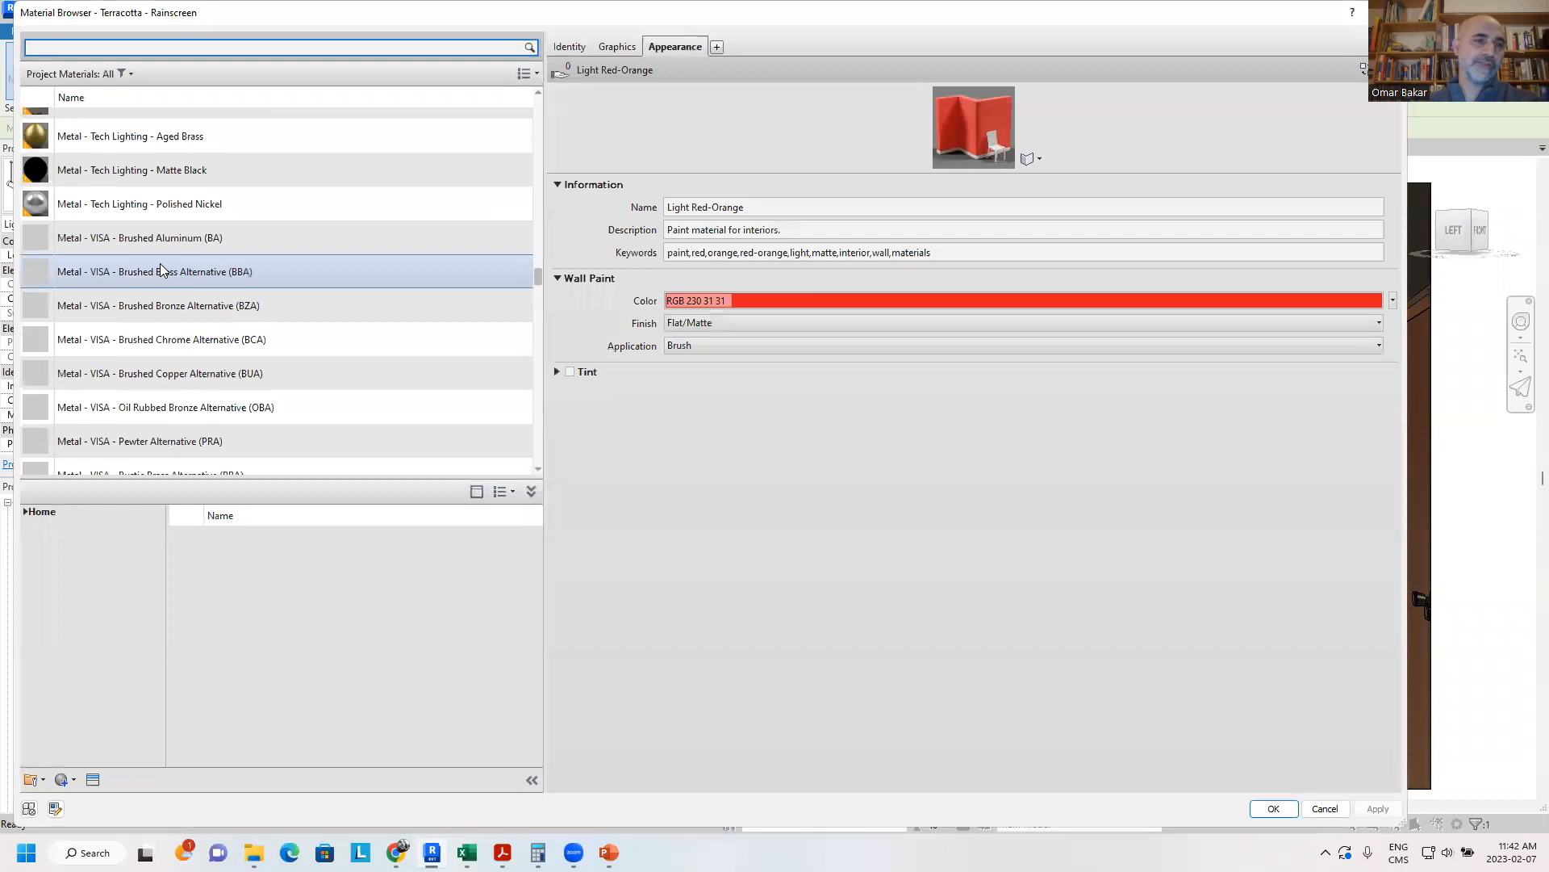
scroll(160, 263, down, 10)
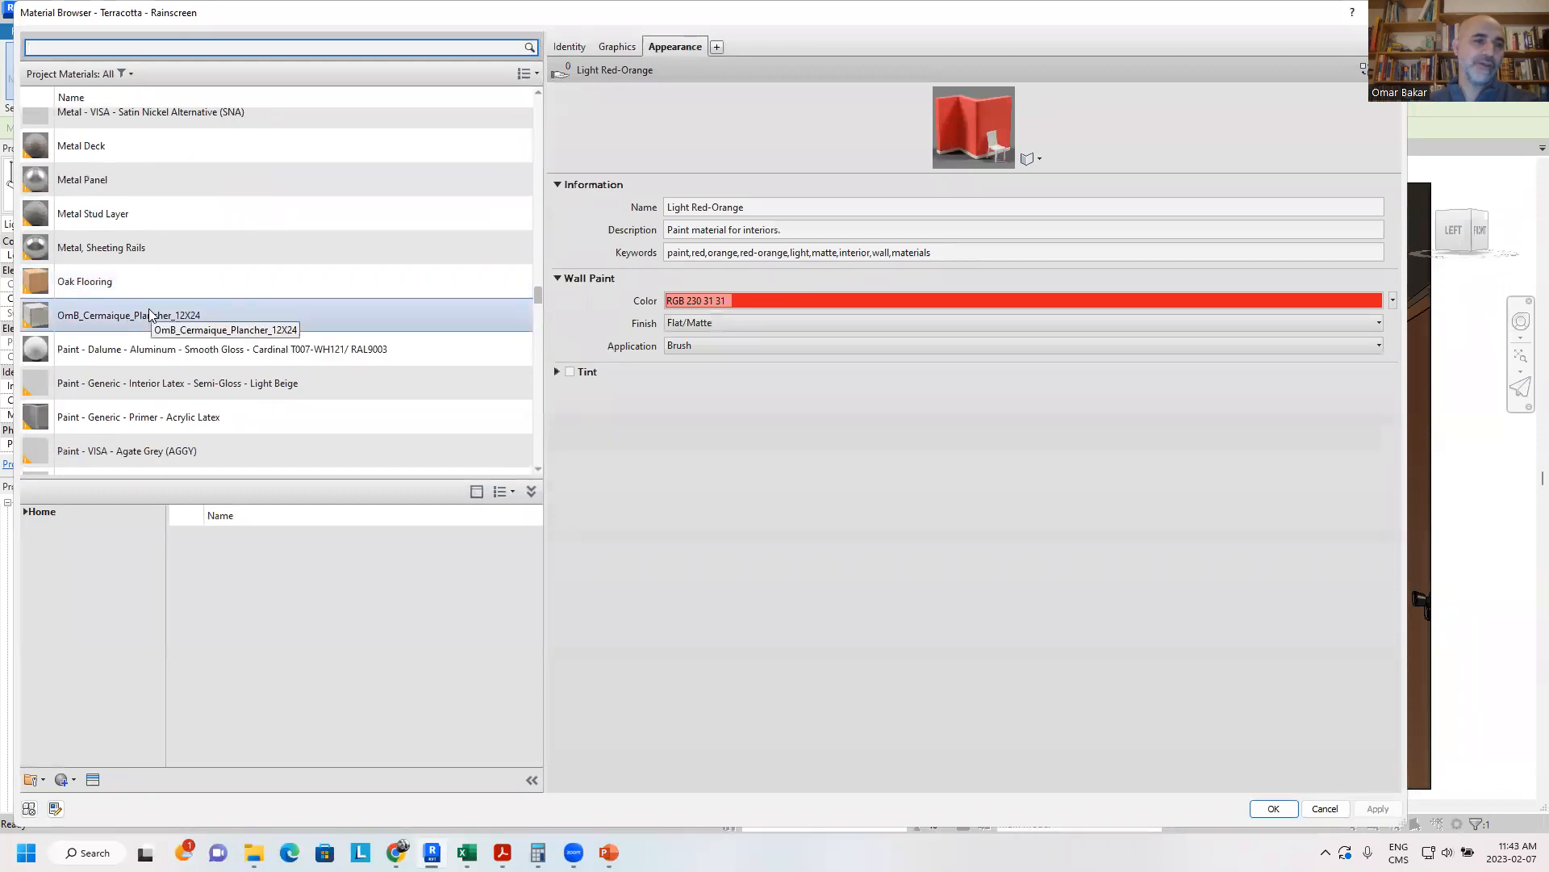
scroll(149, 311, down, 3)
scroll(149, 308, up, 7)
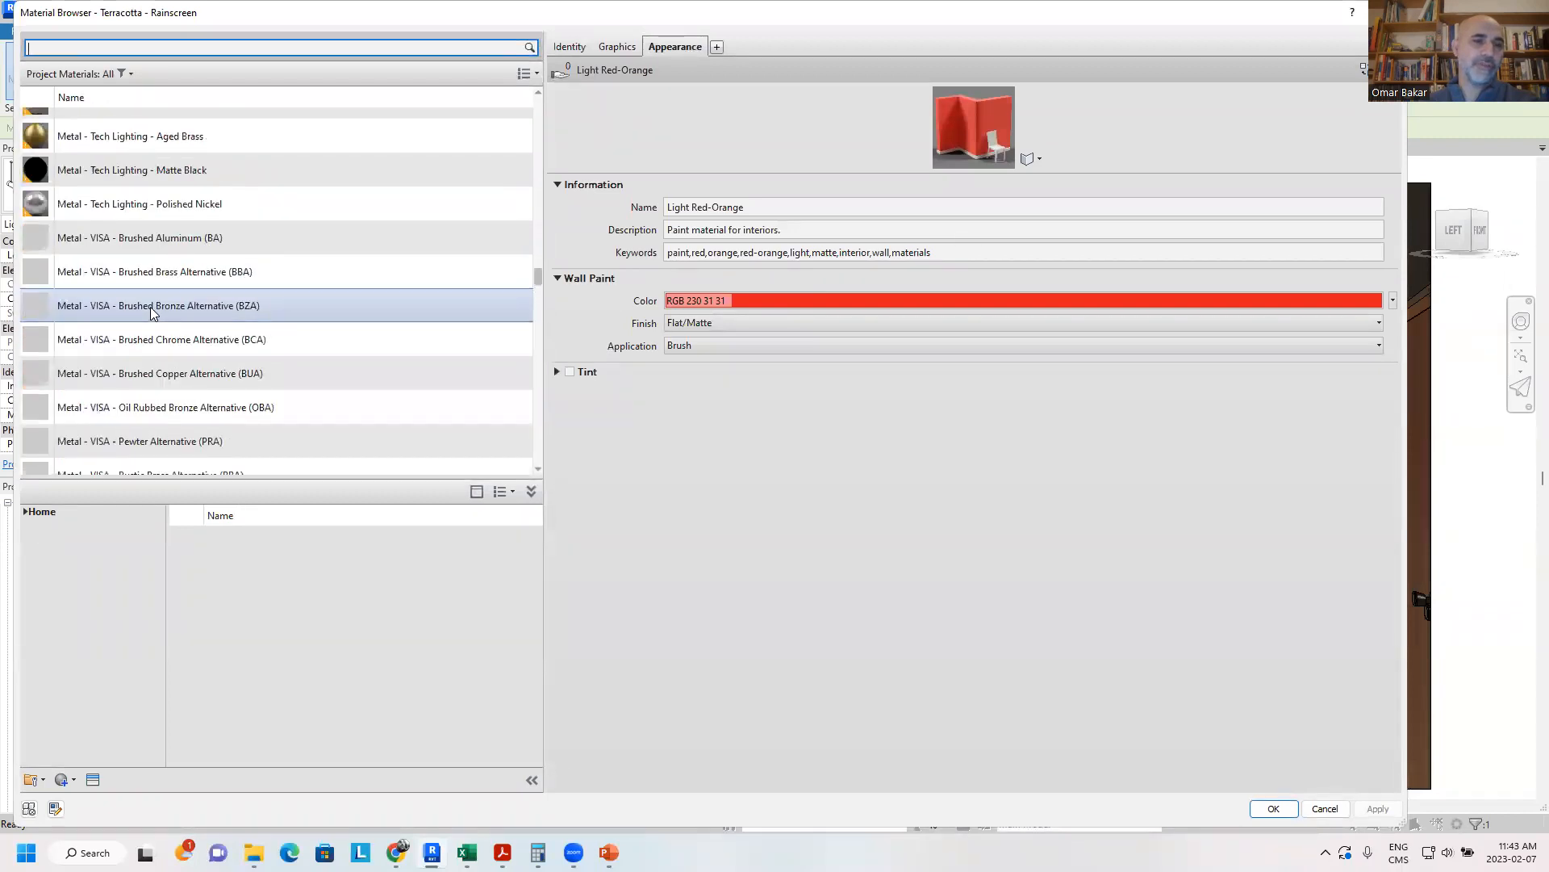
scroll(150, 310, up, 3)
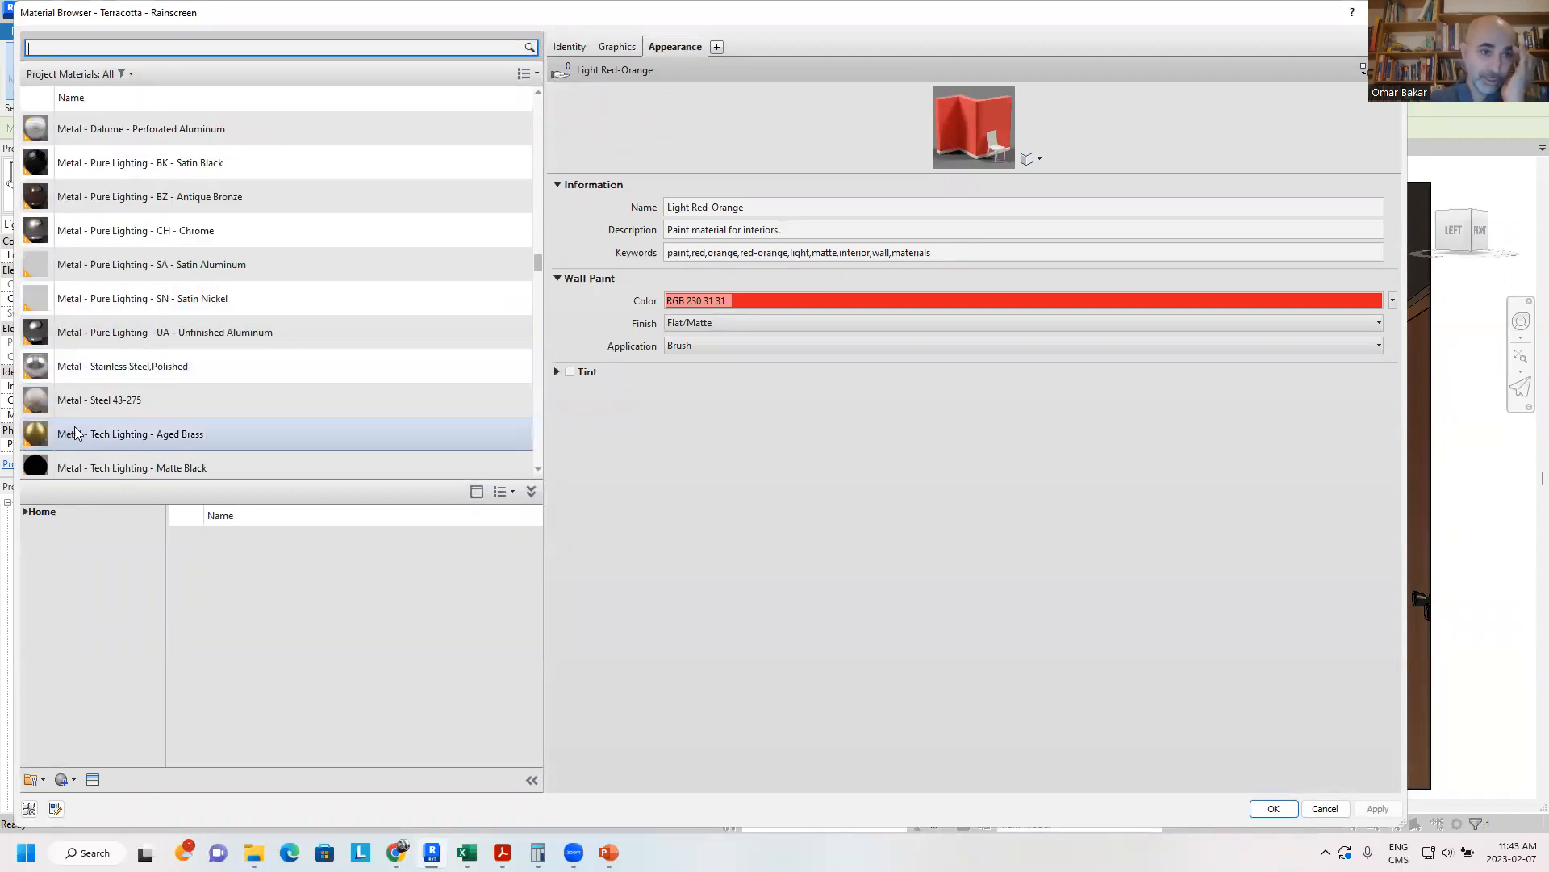
scroll(134, 355, up, 1)
scroll(134, 355, up, 4)
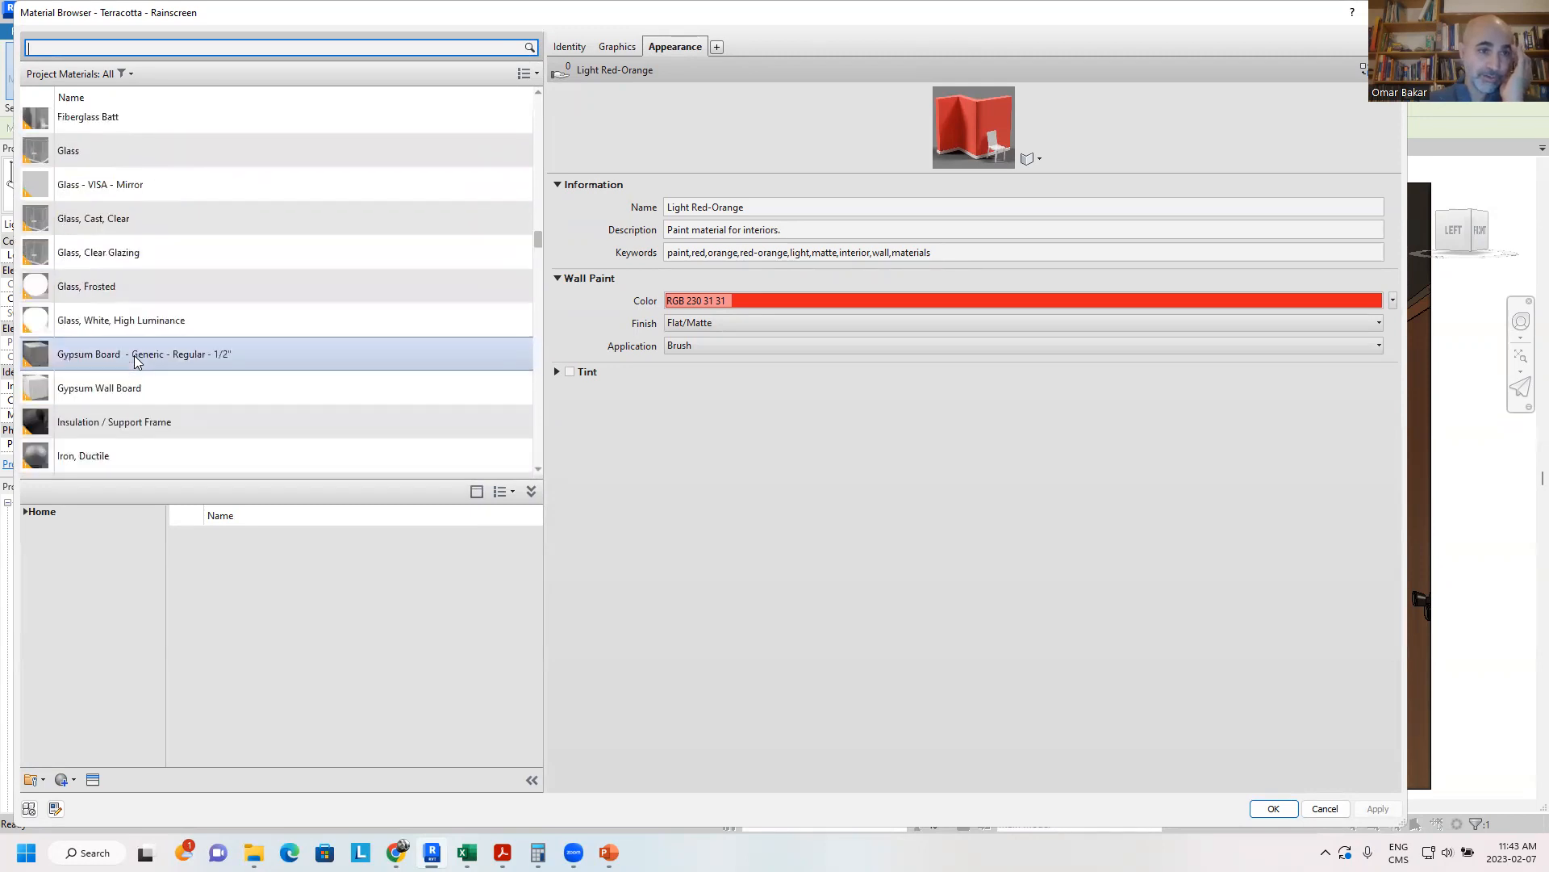
scroll(134, 356, up, 2)
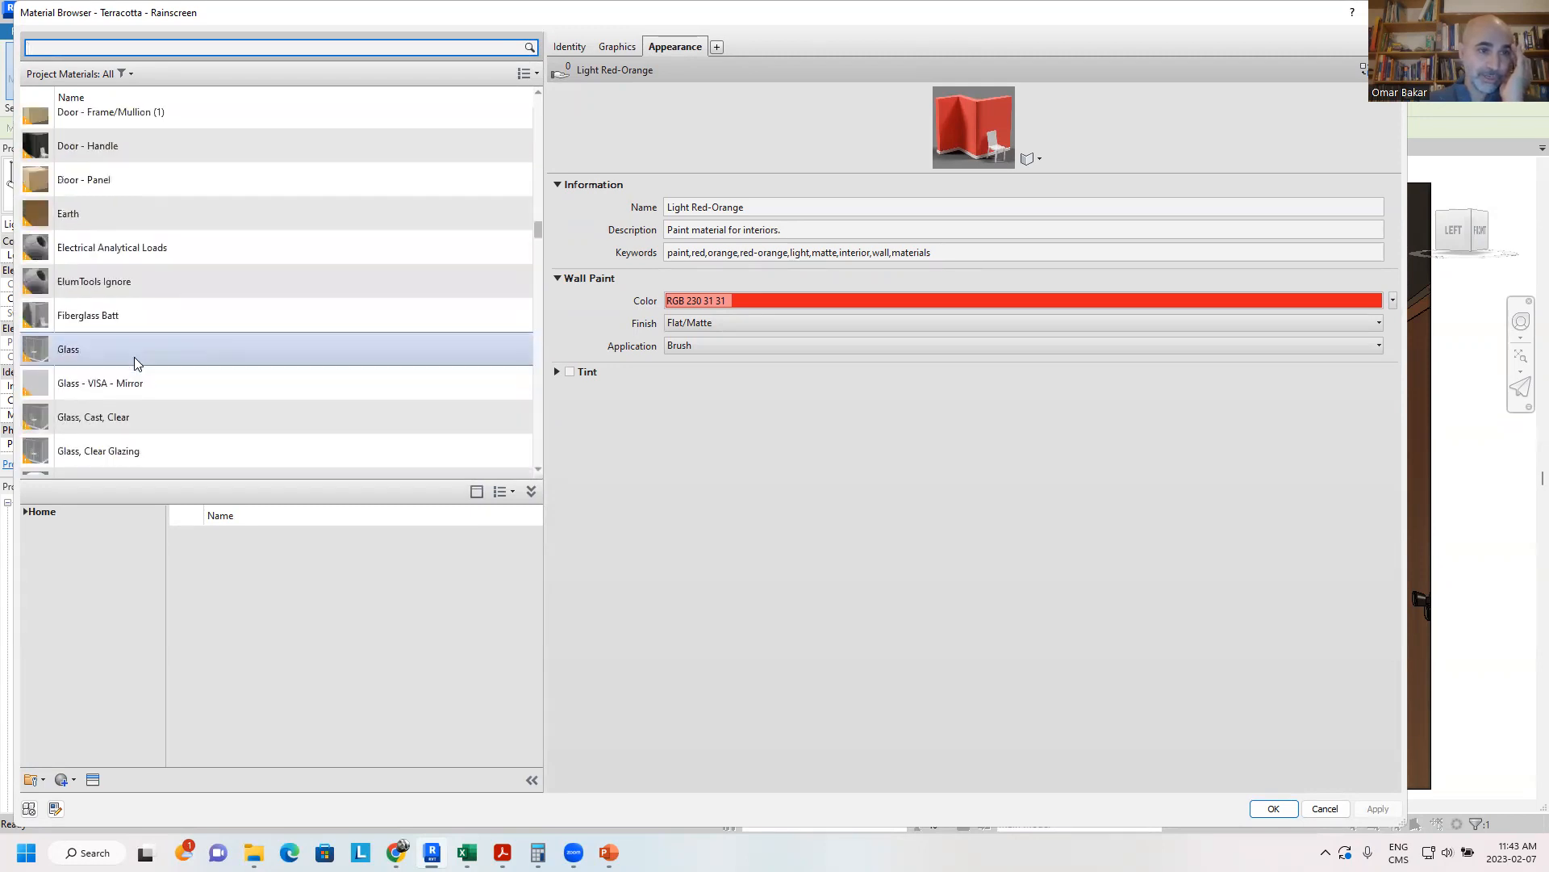
scroll(134, 357, down, 3)
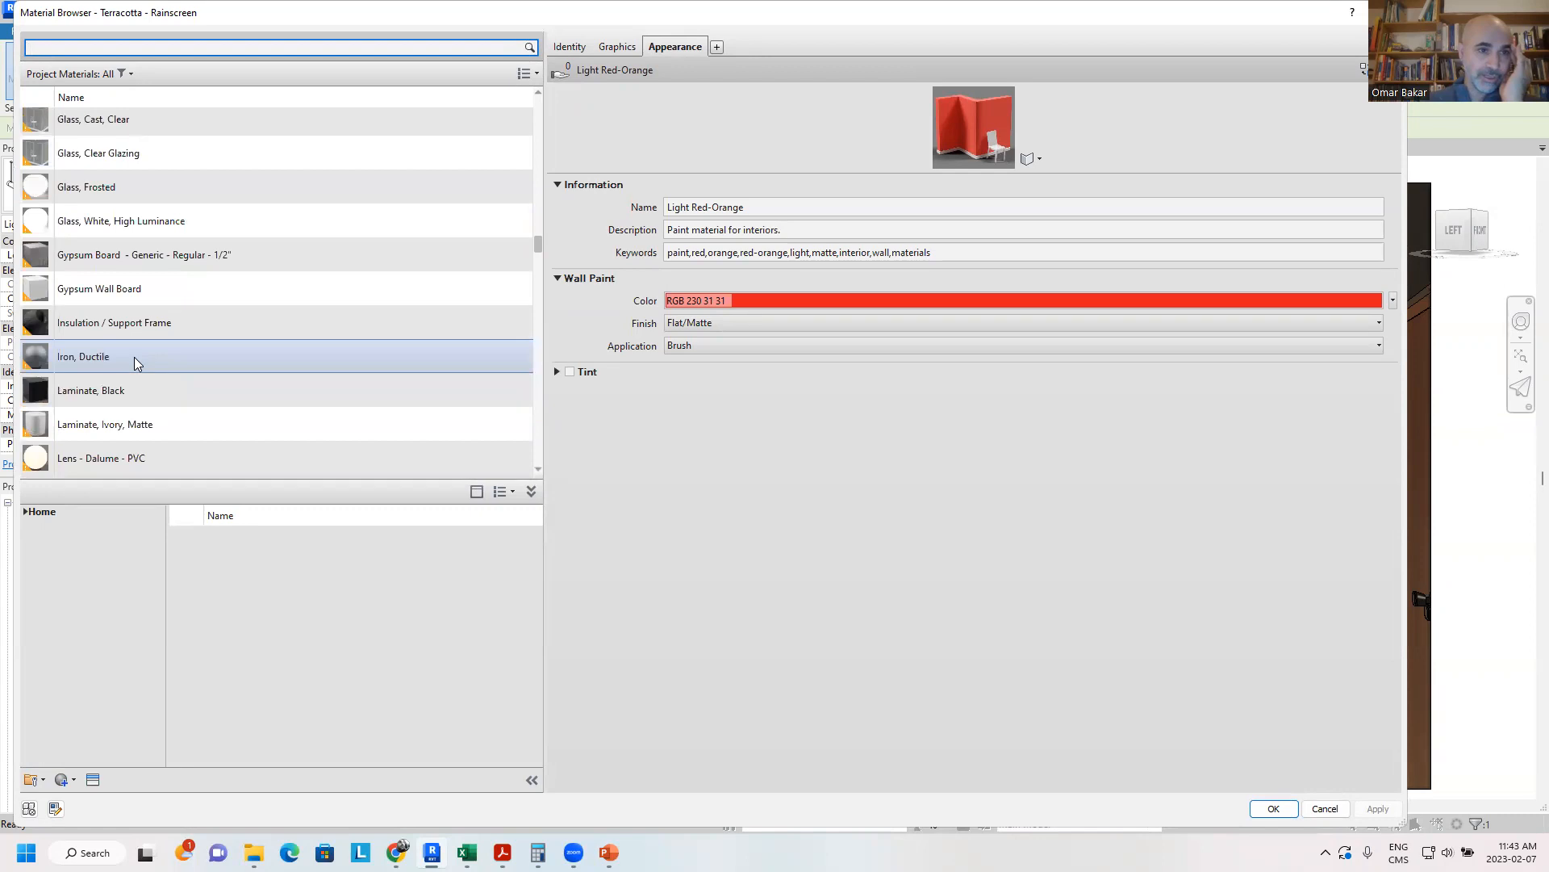
scroll(123, 375, down, 2)
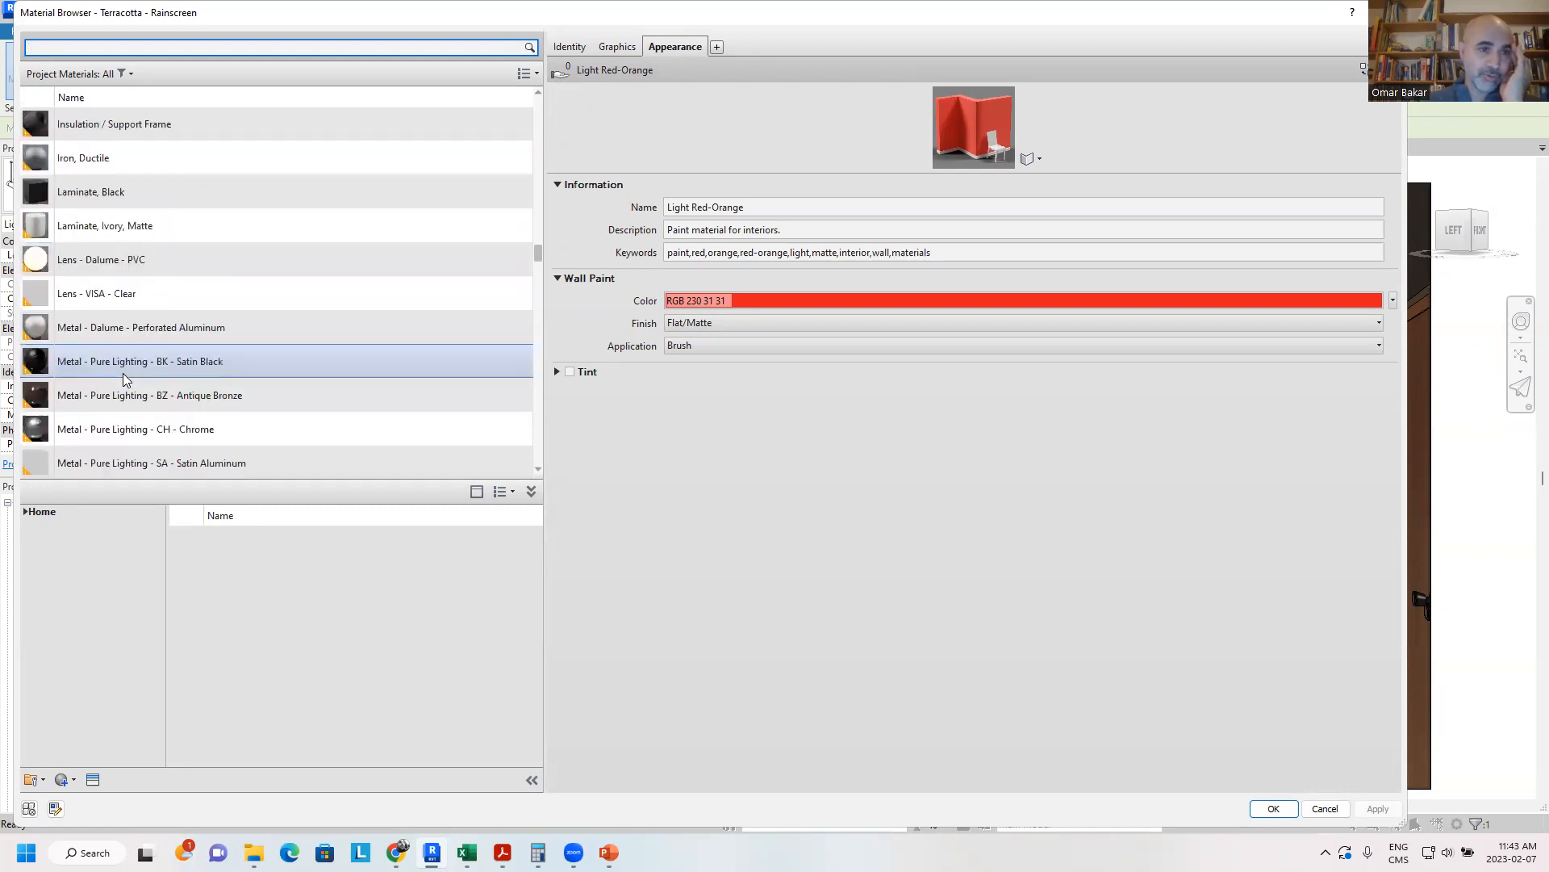
scroll(135, 365, down, 2)
scroll(136, 365, down, 2)
scroll(135, 365, down, 5)
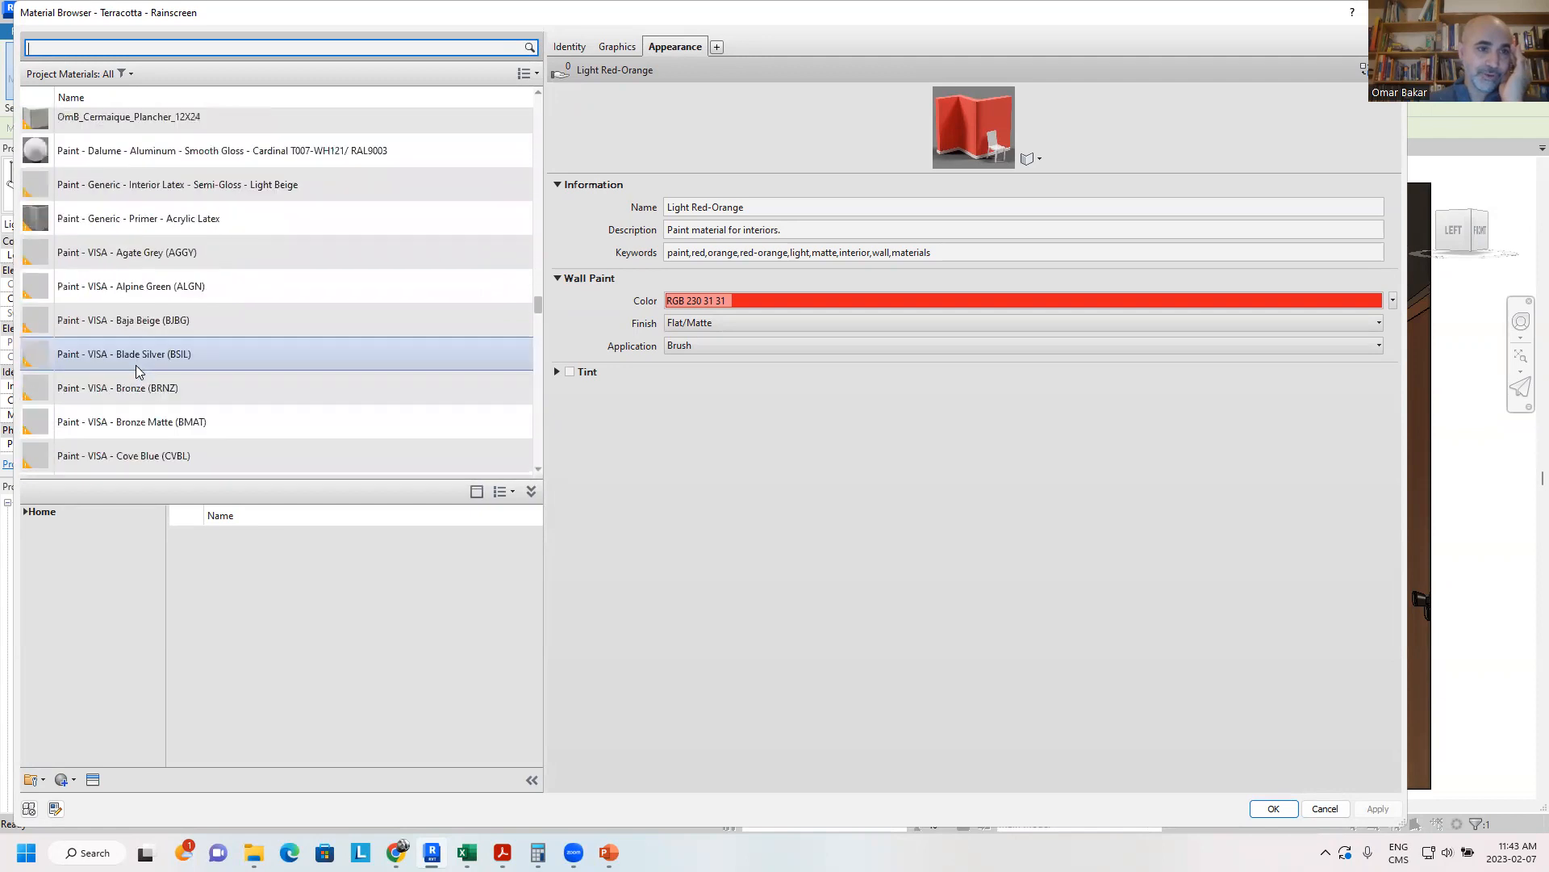
scroll(135, 365, down, 2)
scroll(135, 369, down, 8)
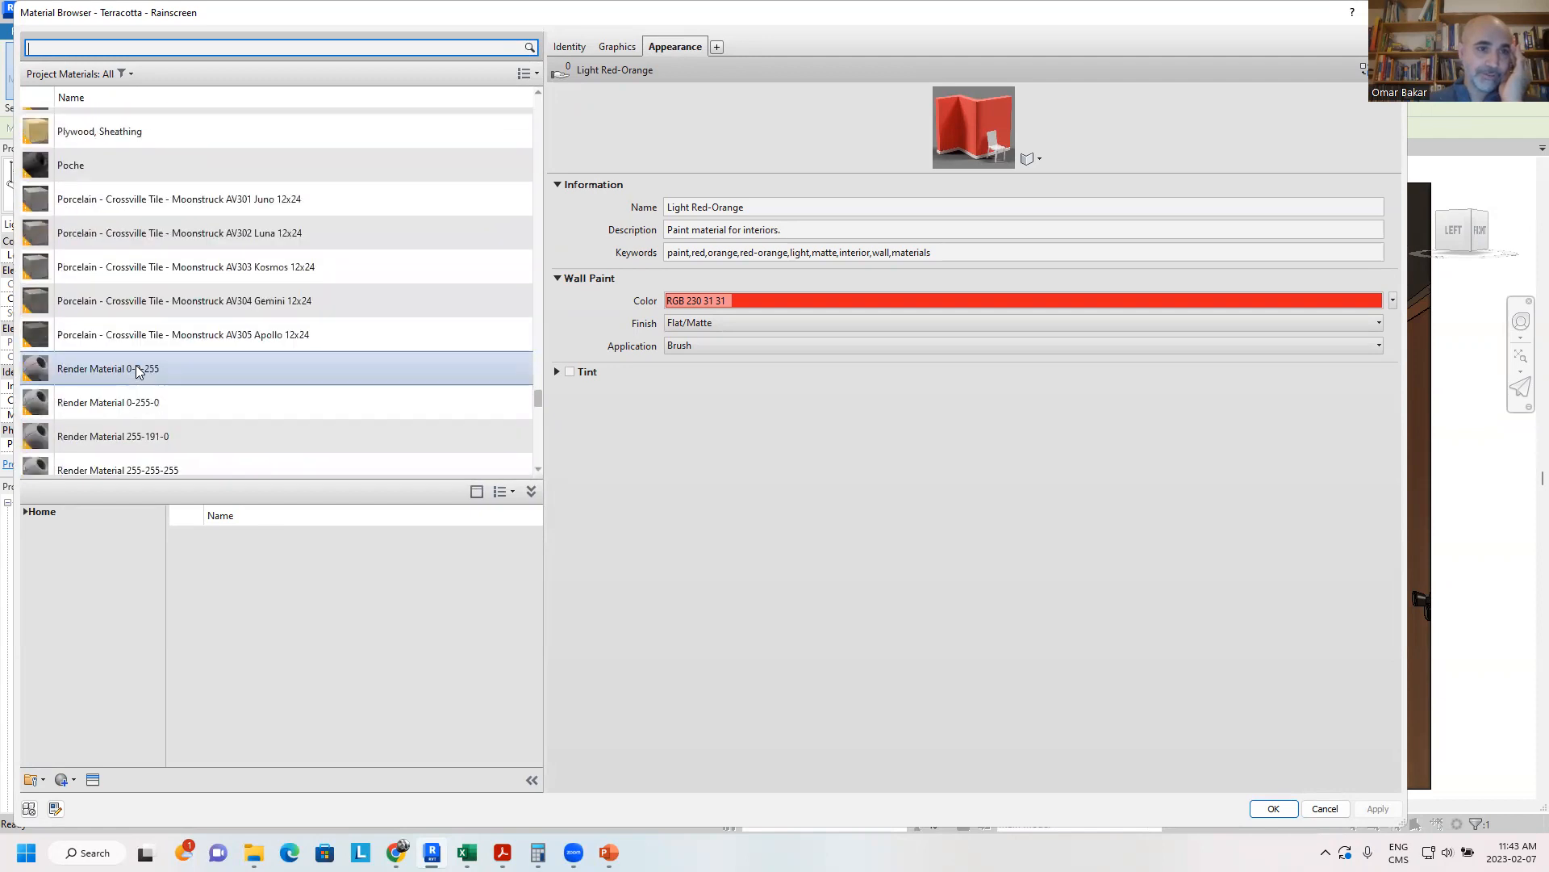
scroll(137, 370, down, 8)
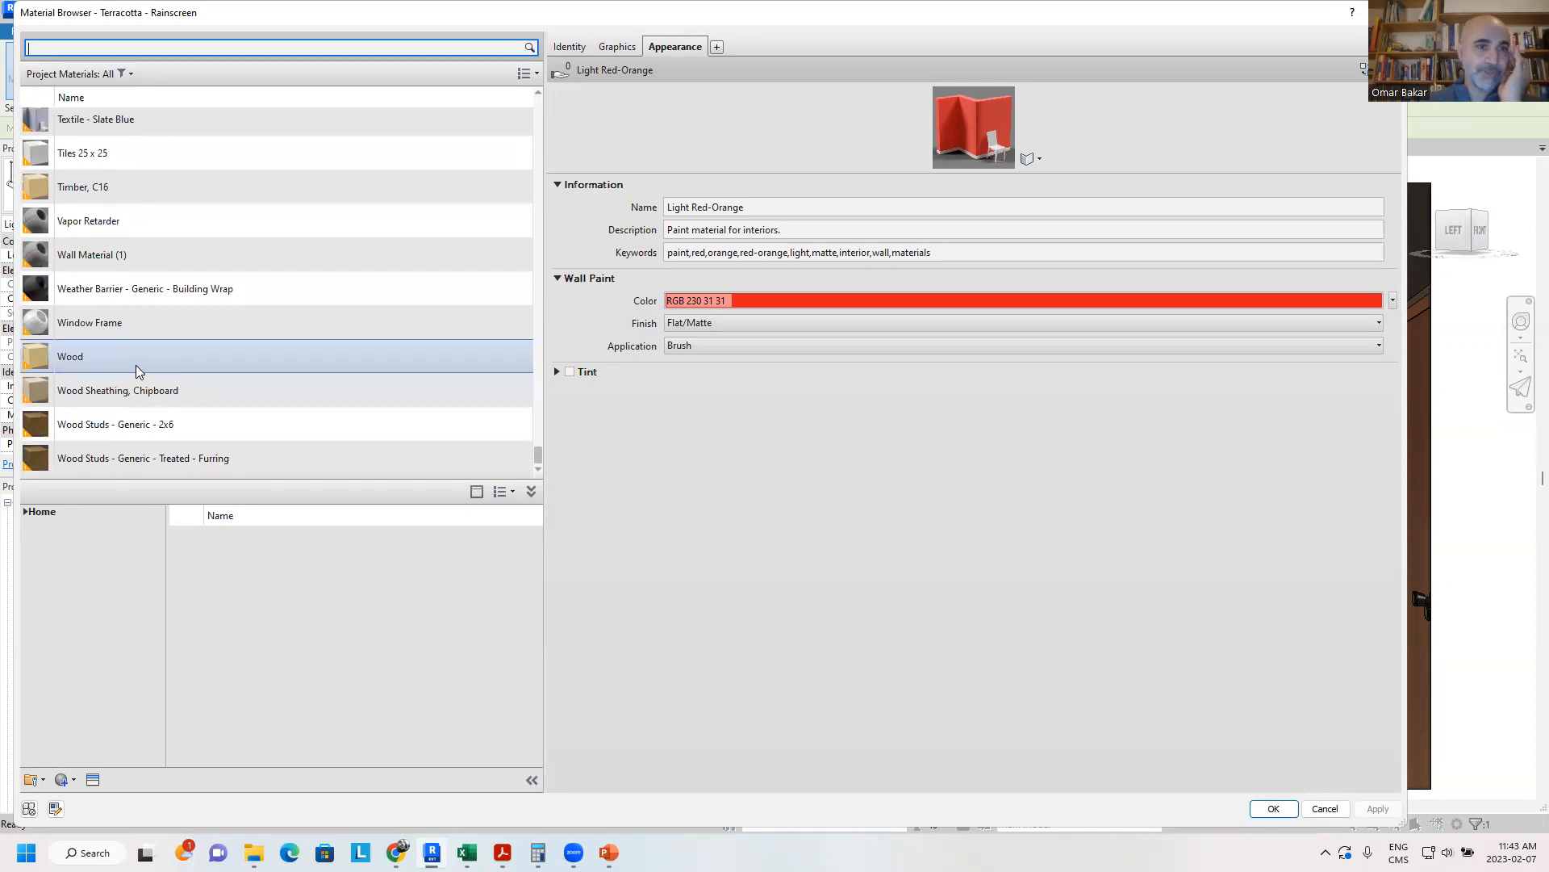
click(1326, 809)
click(707, 702)
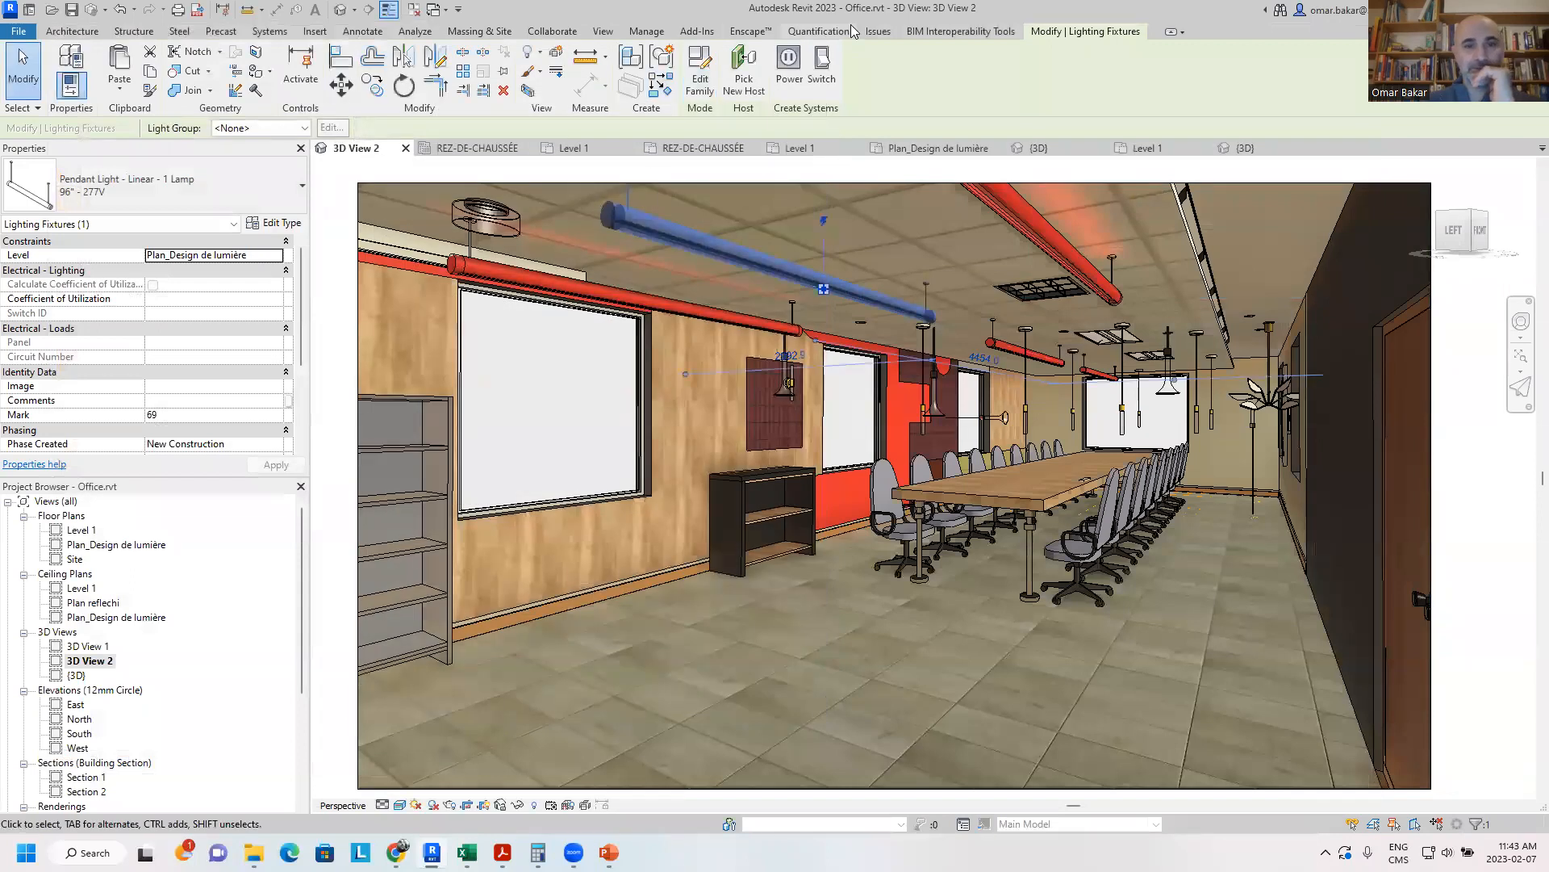
- Open the project's materials and review the appearance name and identity description of Default New Material
click(649, 32)
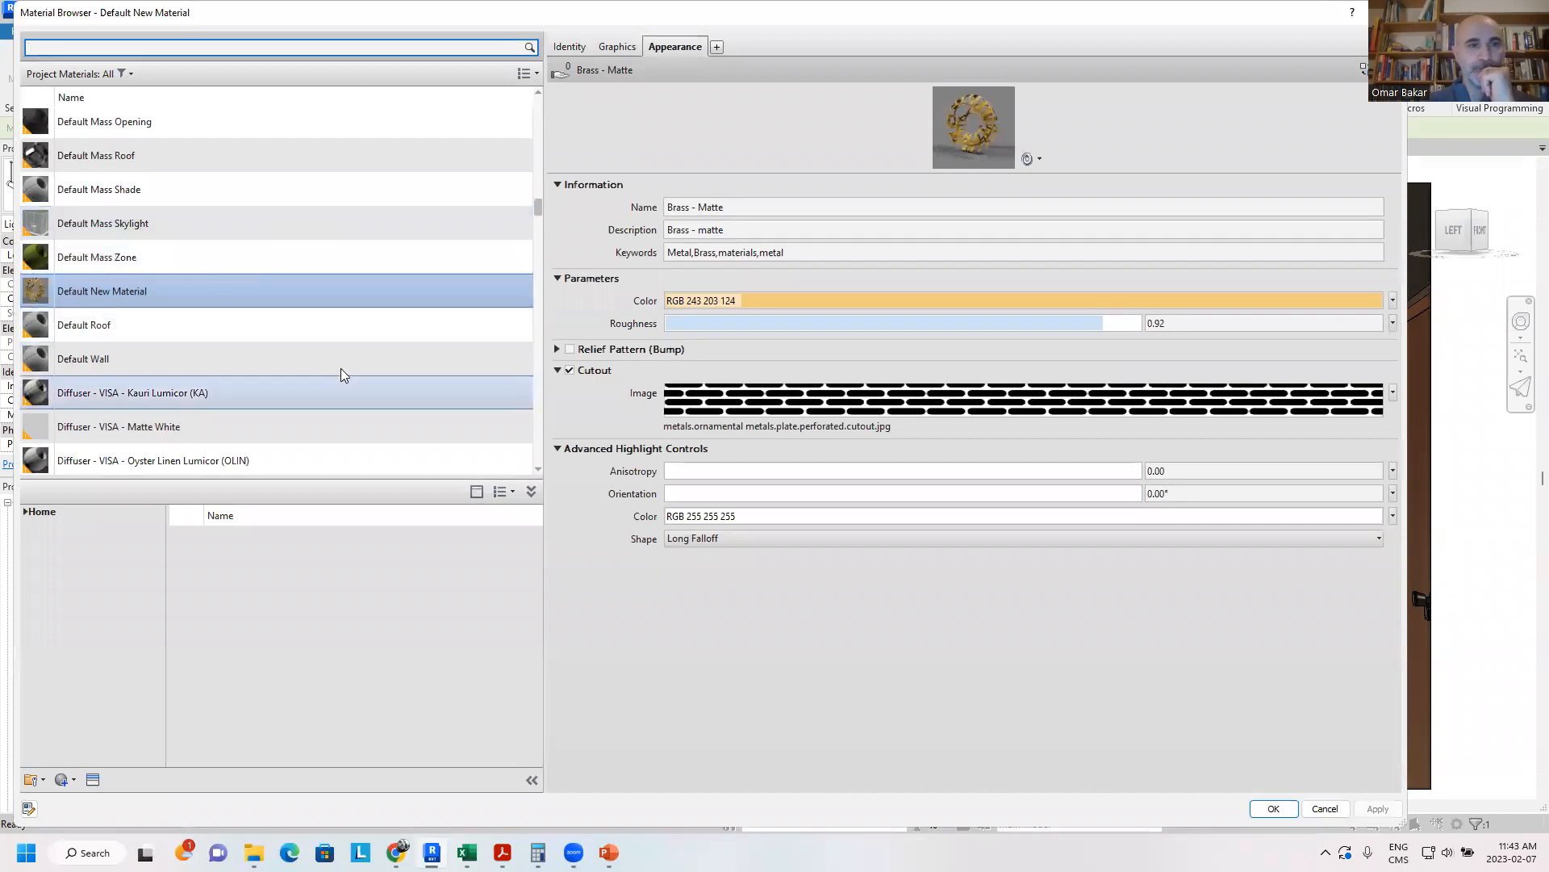
right_click(105, 300)
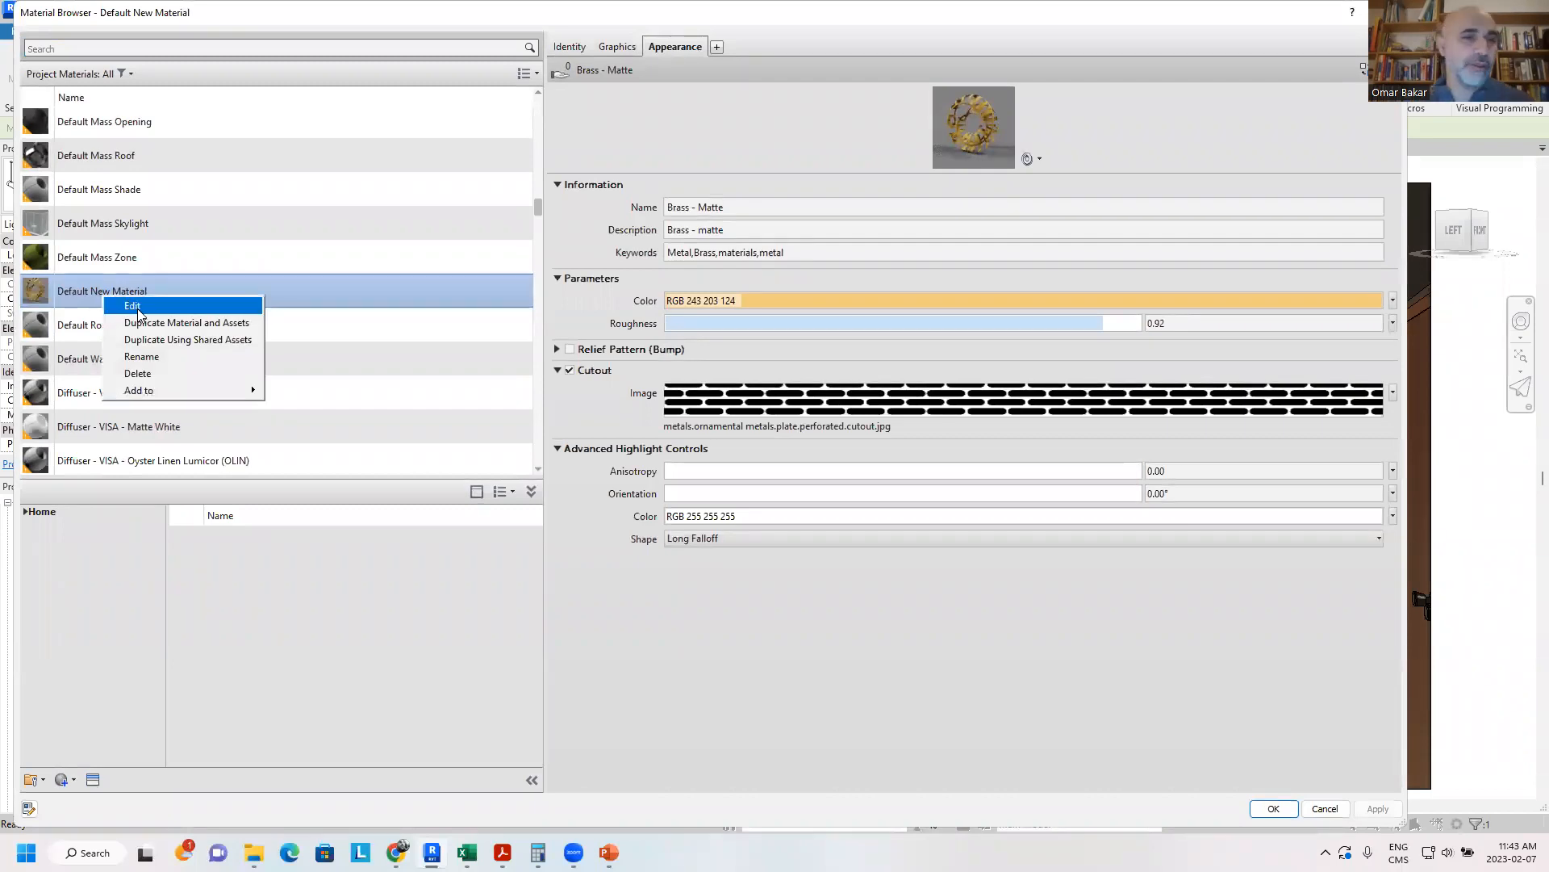
click(137, 309)
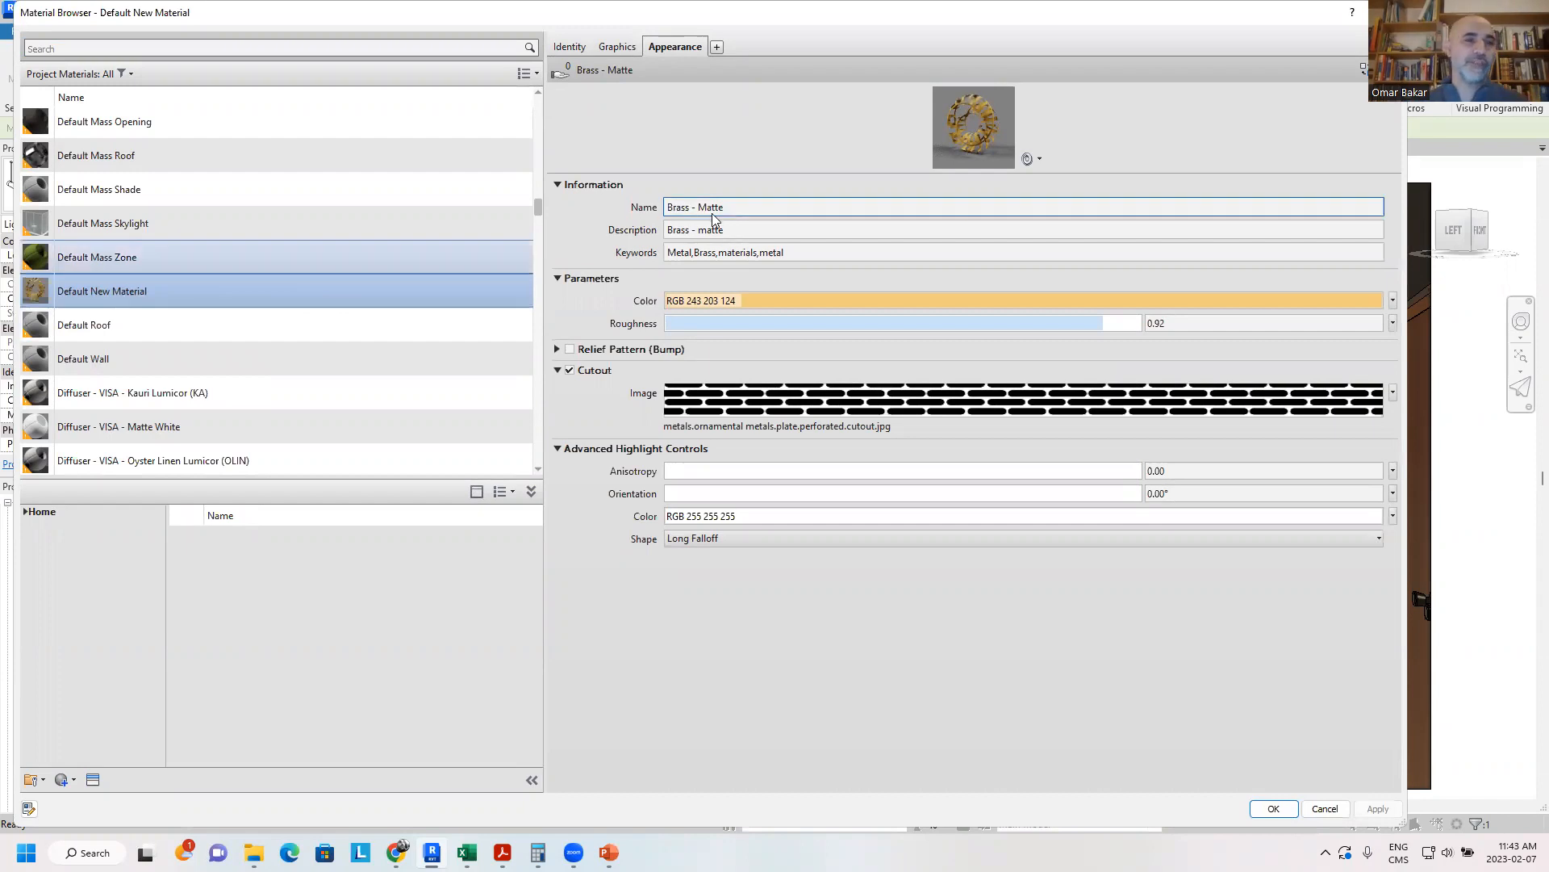
click(567, 45)
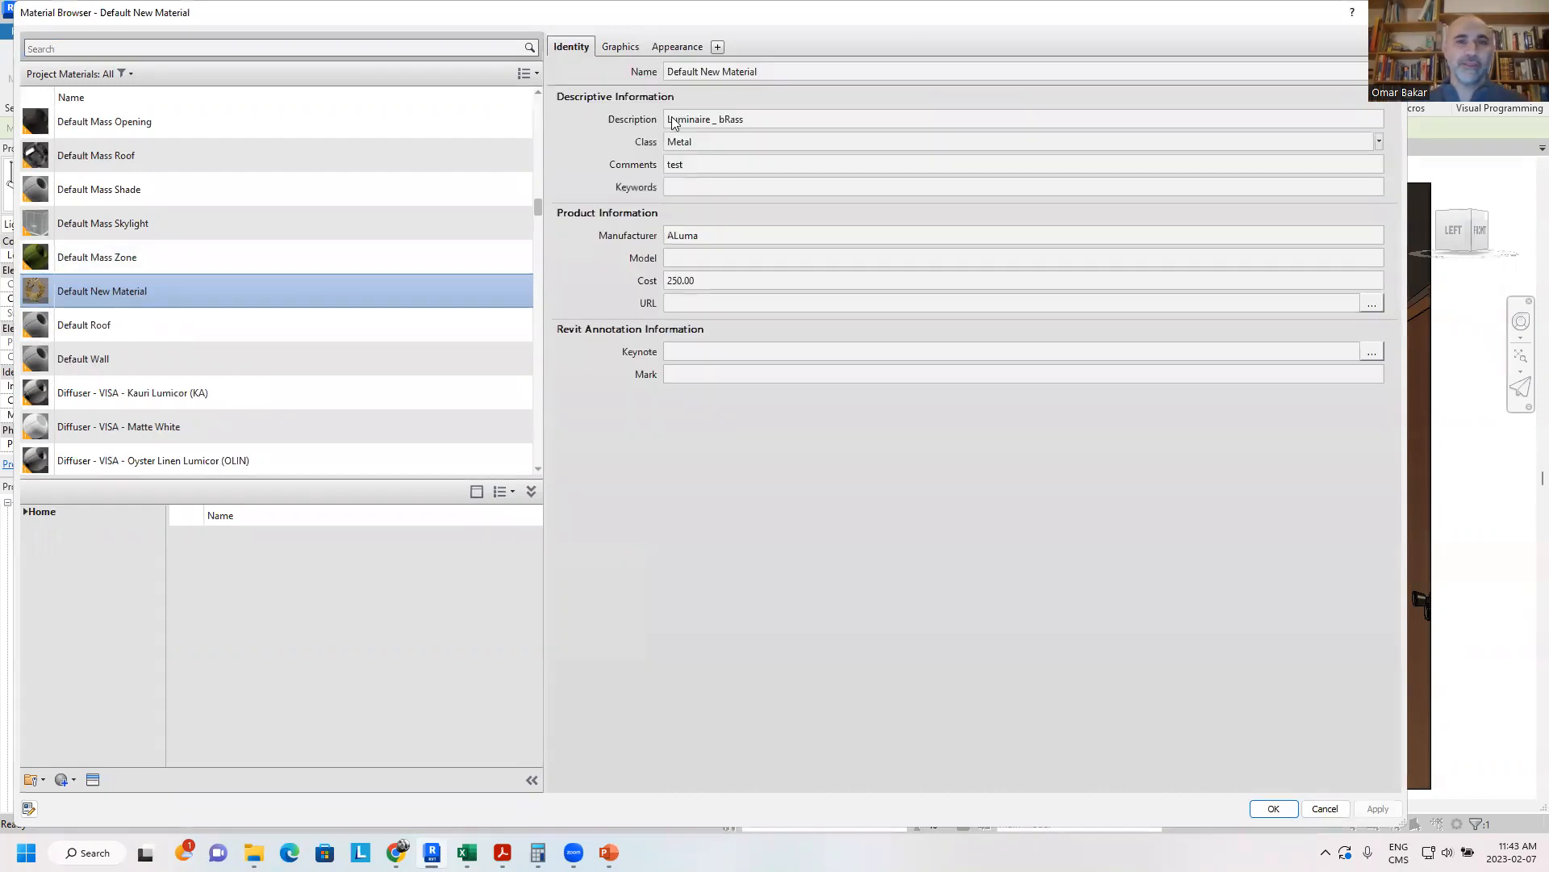
click(686, 123)
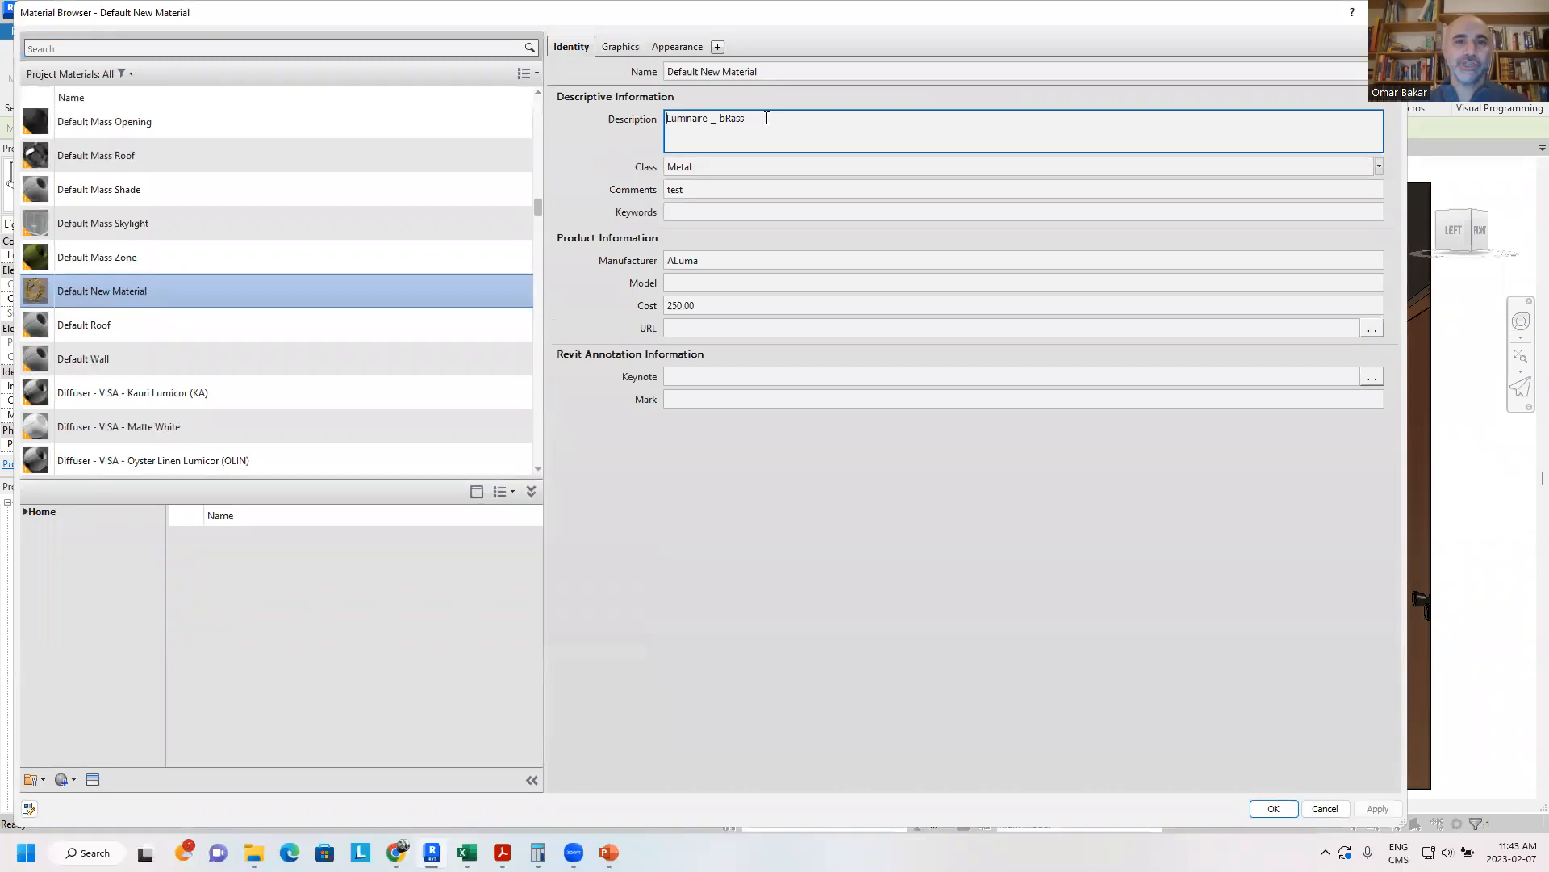
drag(758, 118, 647, 113)
click(670, 125)
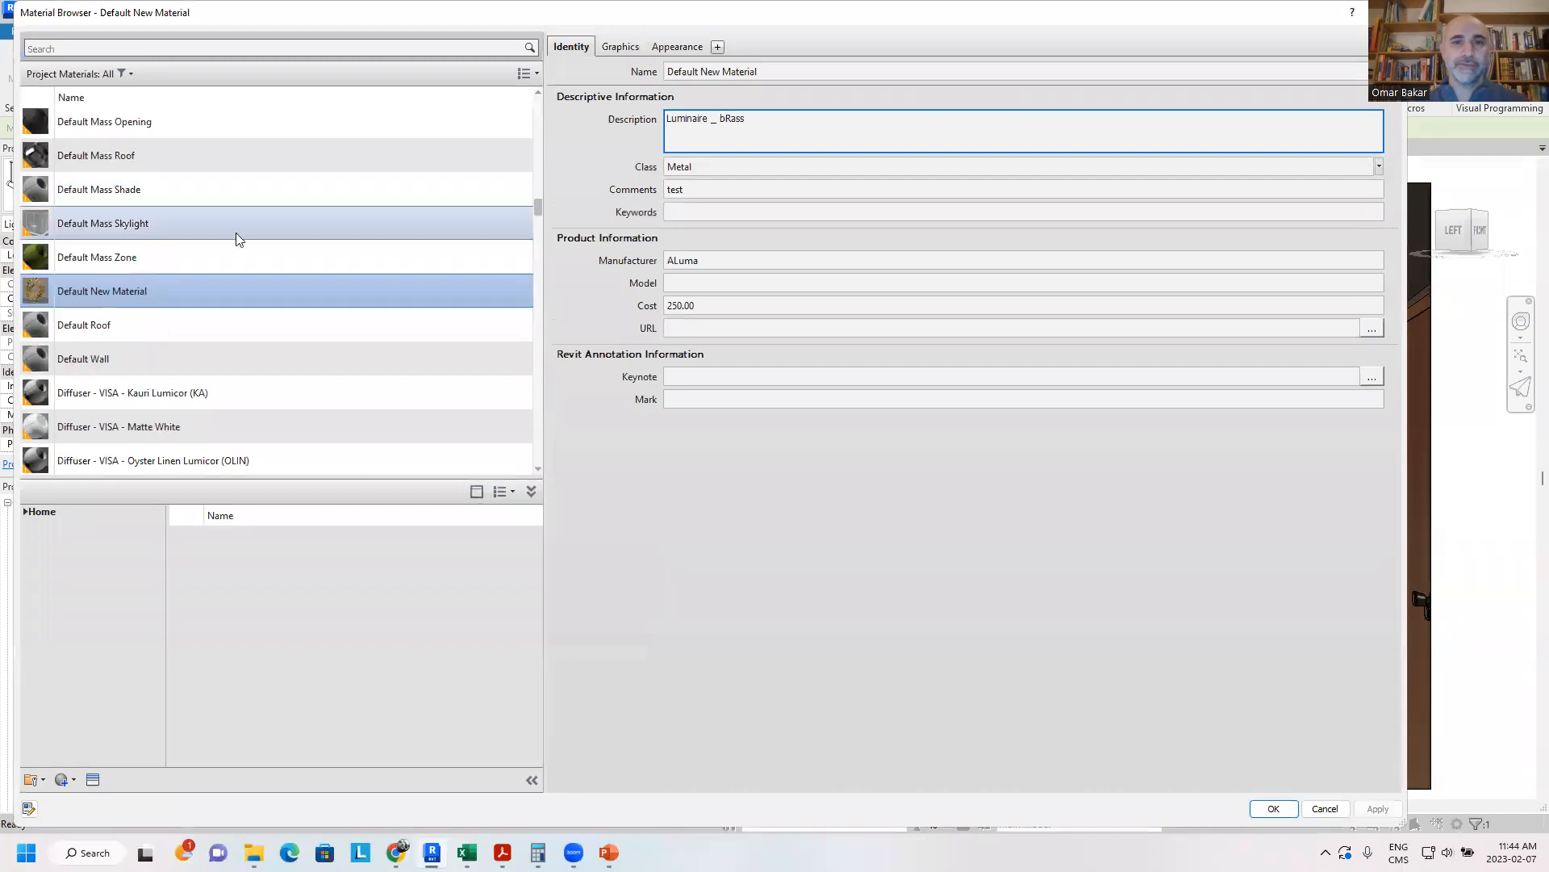
- Rename Default New Material as OmB_Lum_Brass and accept the change to the project materials
click(119, 292)
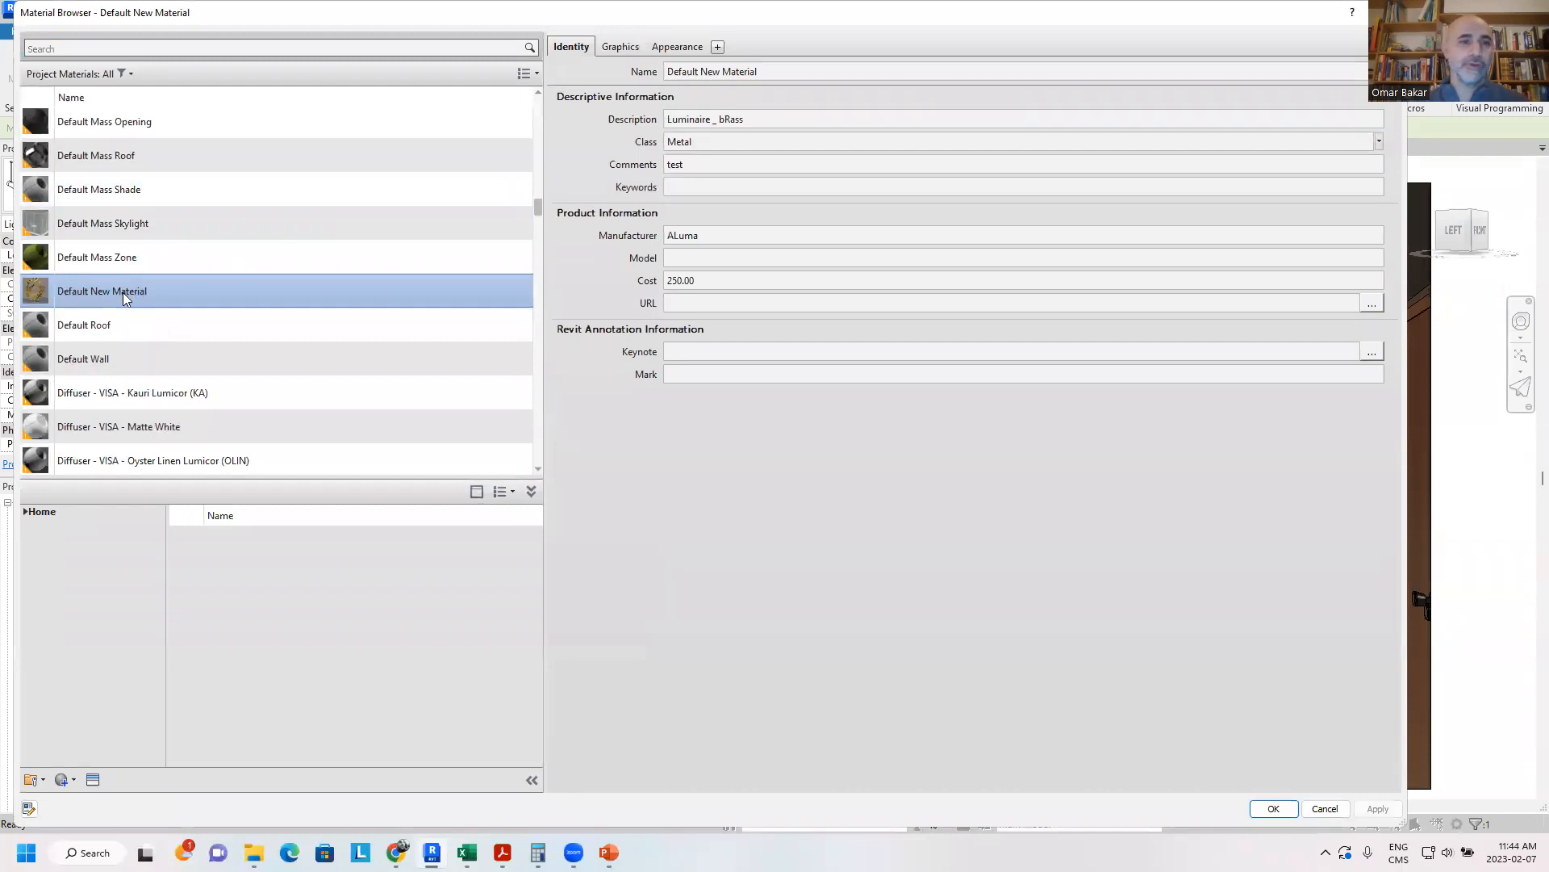
right_click(123, 293)
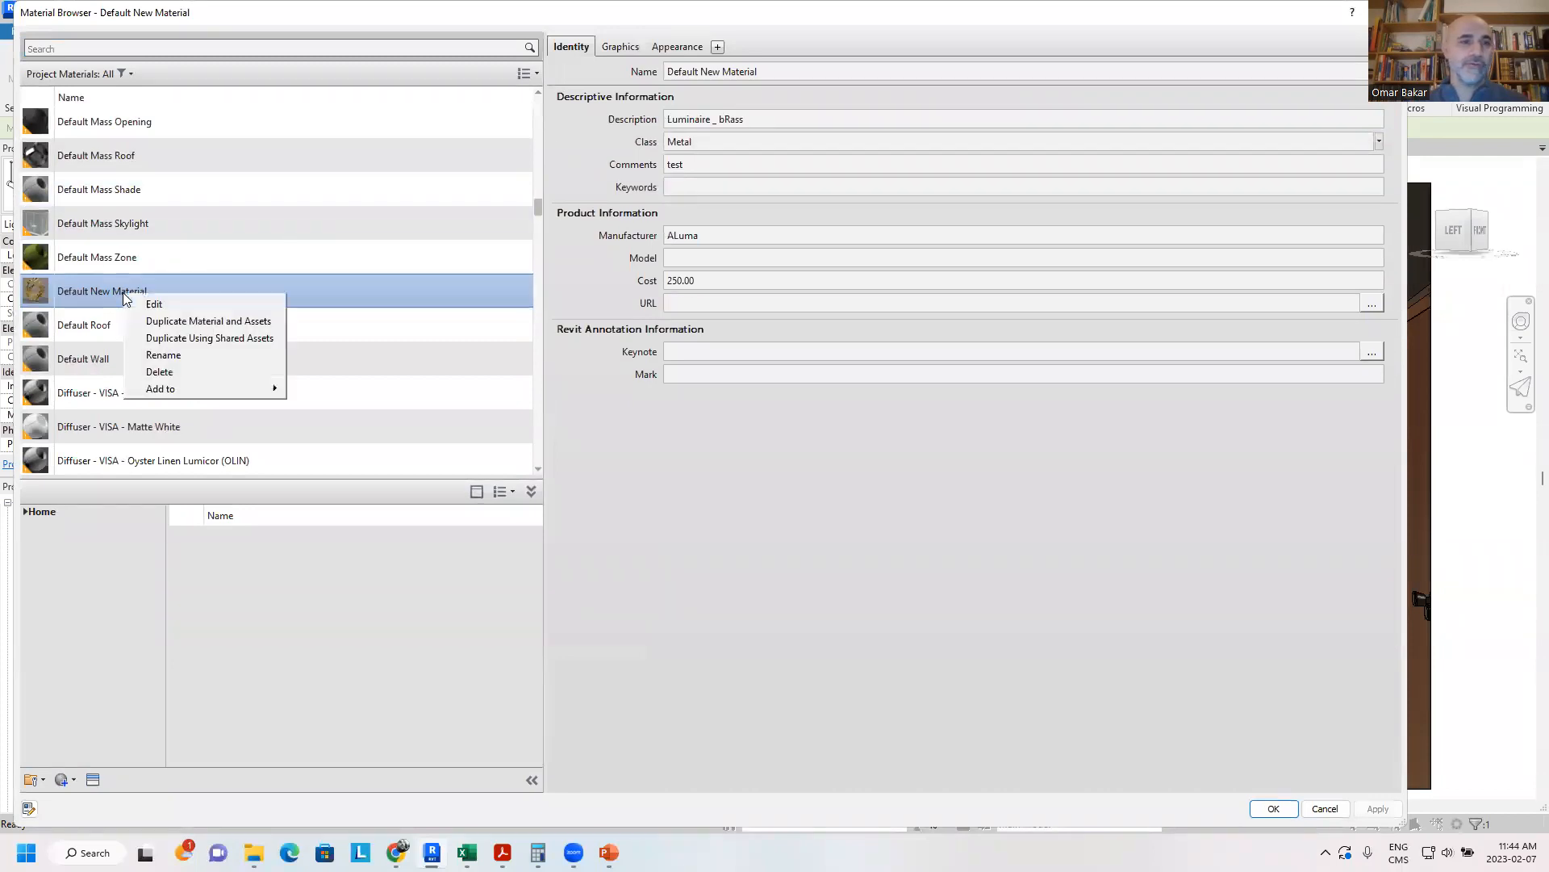
click(172, 357)
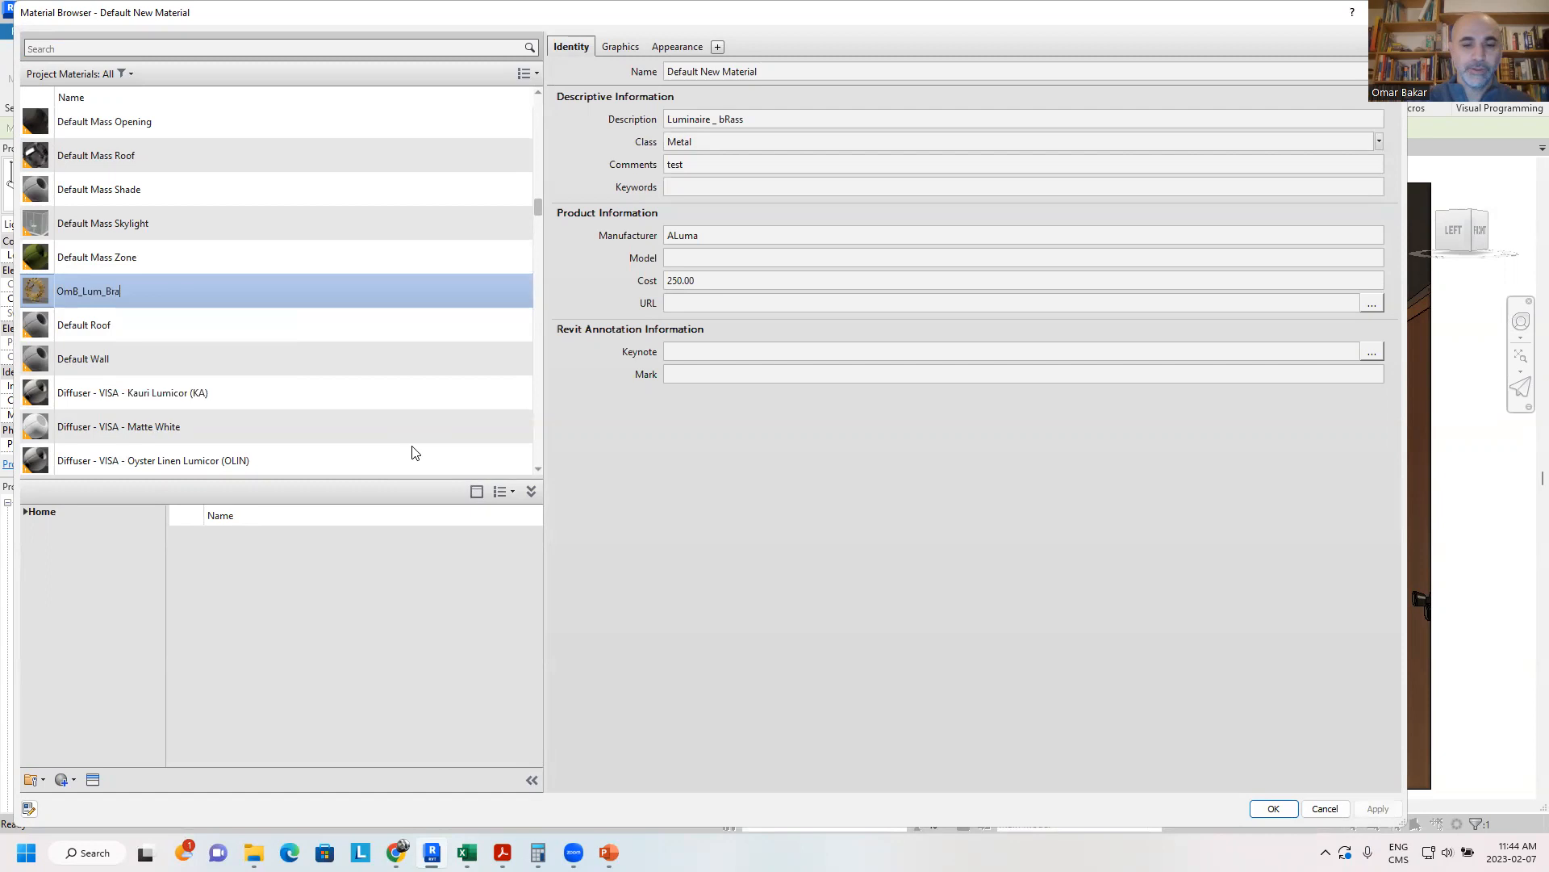
key(Return)
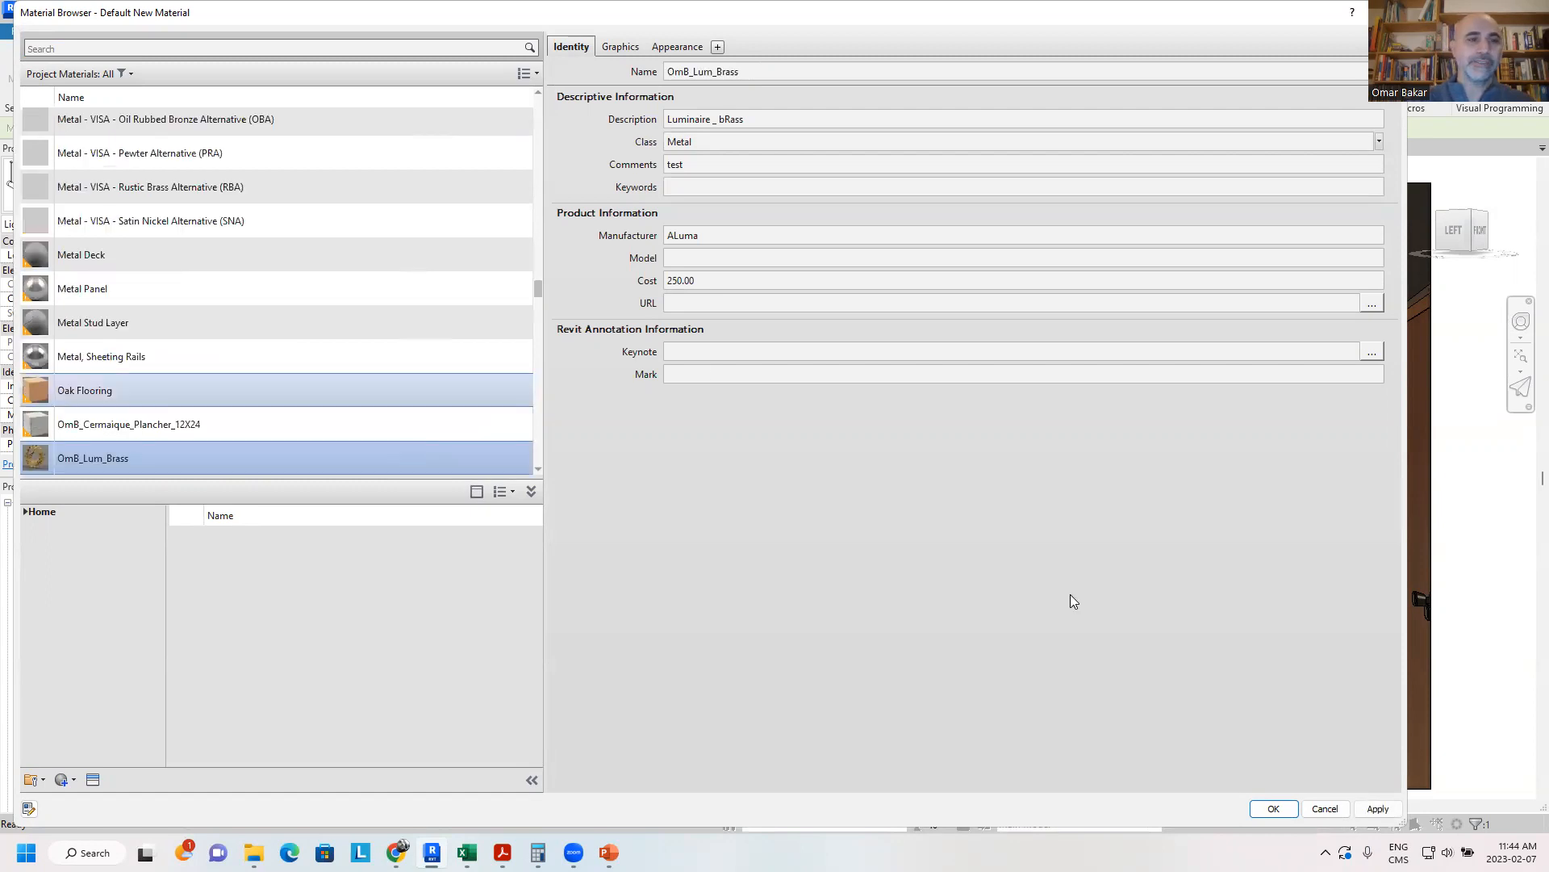
click(1264, 810)
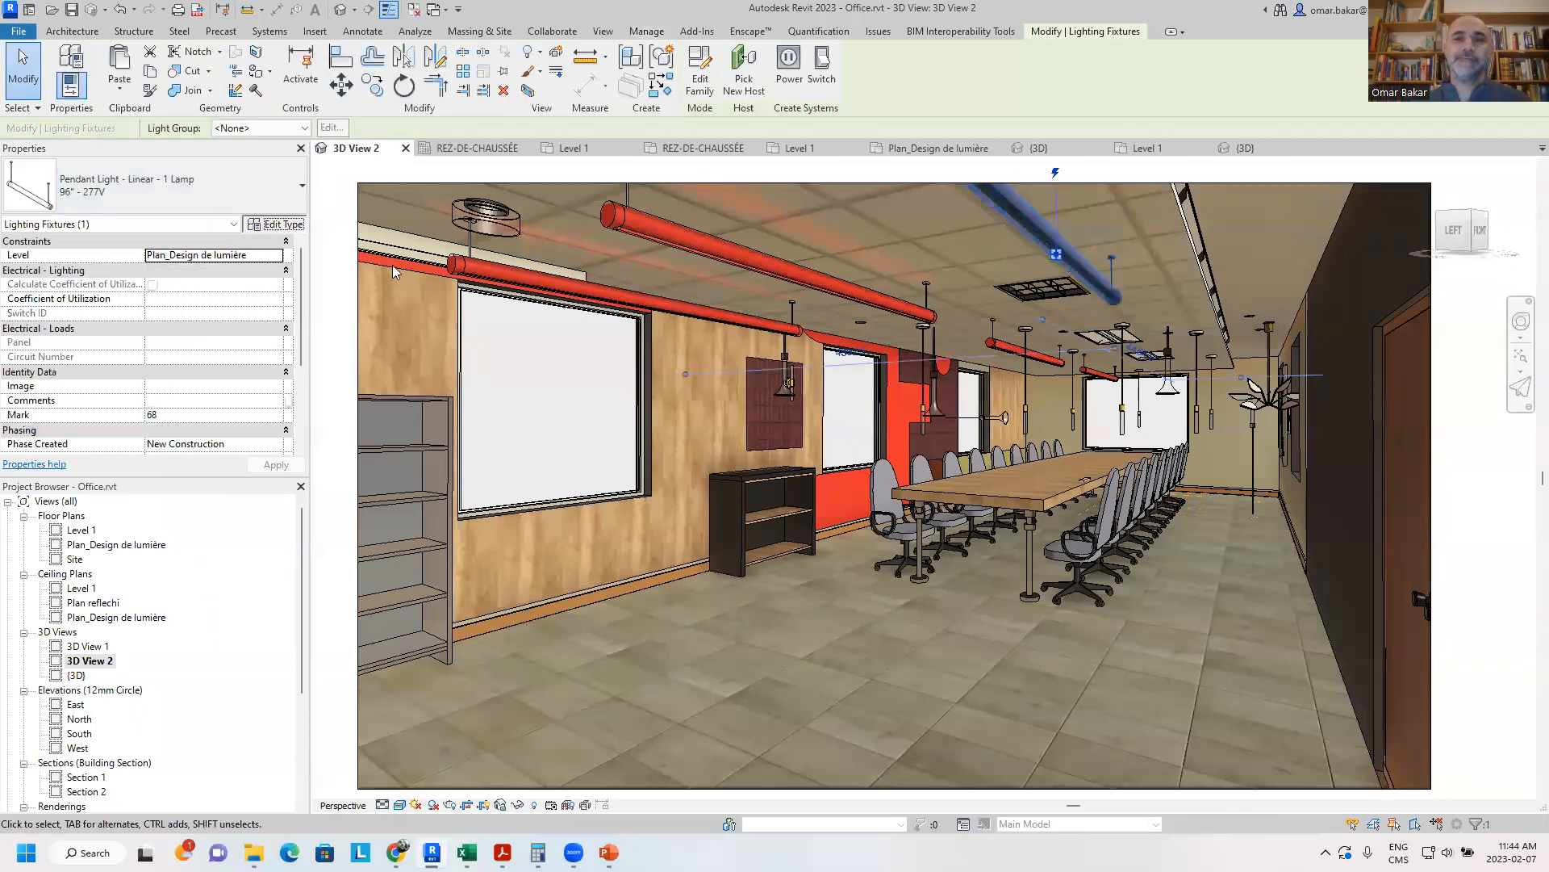
- Assign OmB_Lum_Brass as the Light Casing Material in the type properties of the 96" - 277V linear pendant light
click(275, 223)
click(653, 256)
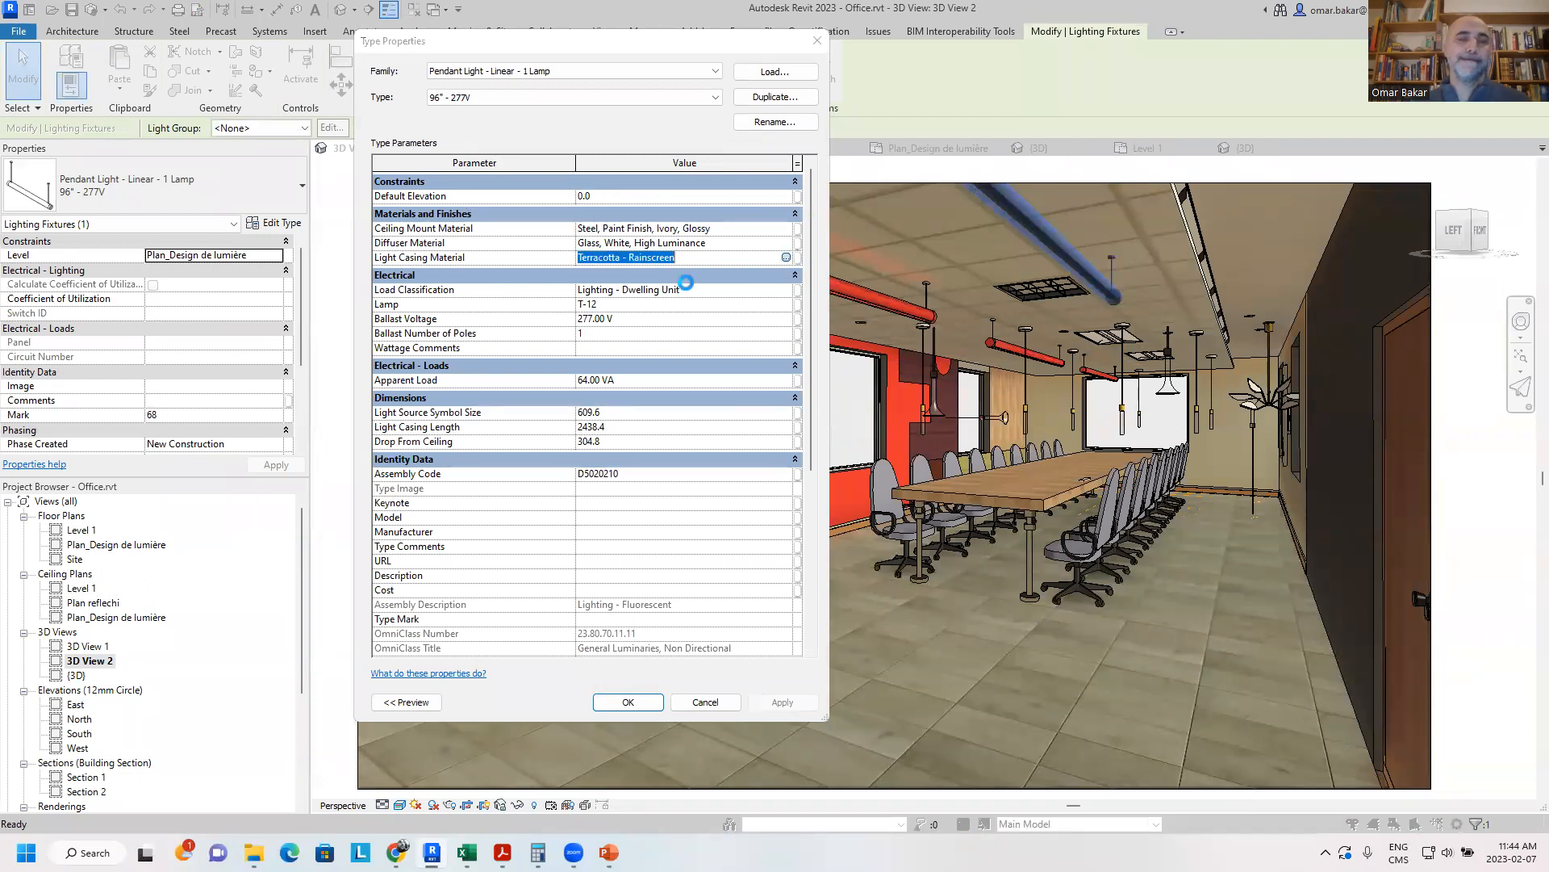
scroll(218, 299, up, 15)
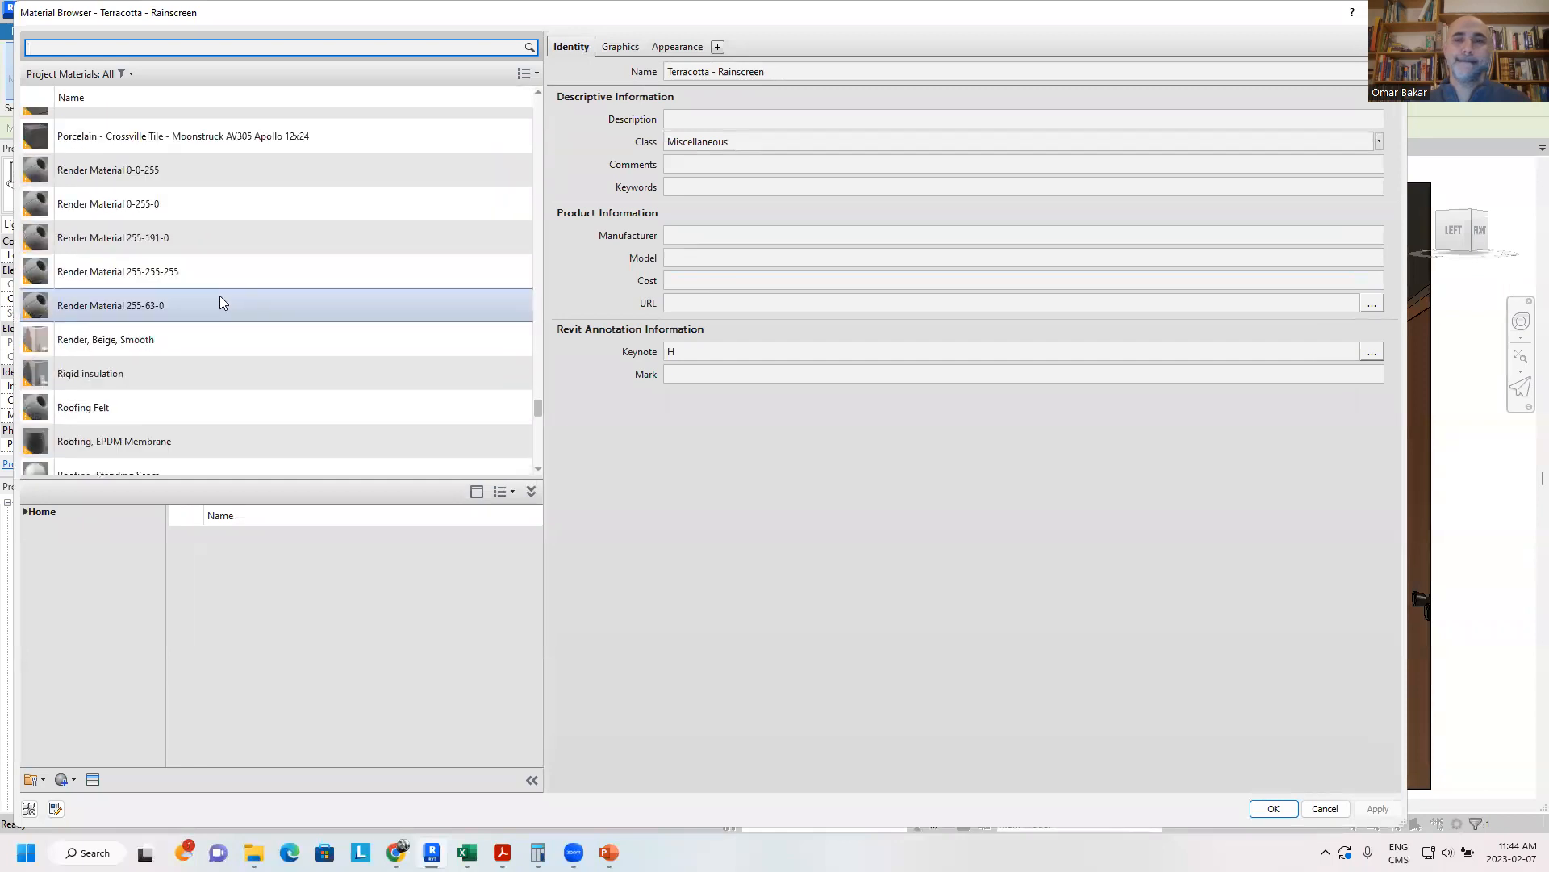
scroll(223, 300, up, 10)
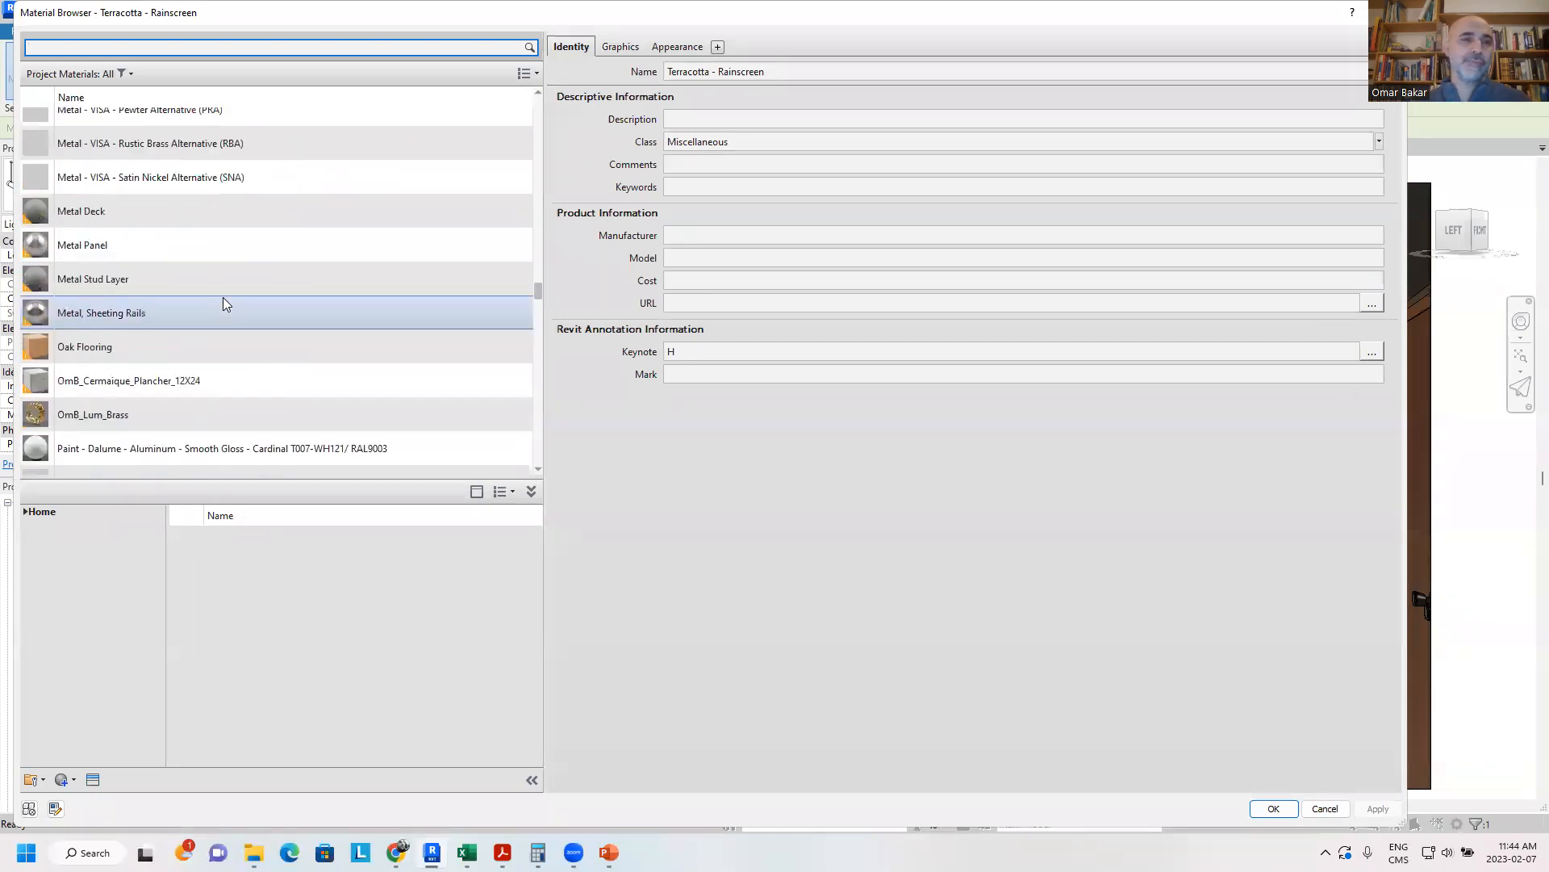
click(121, 420)
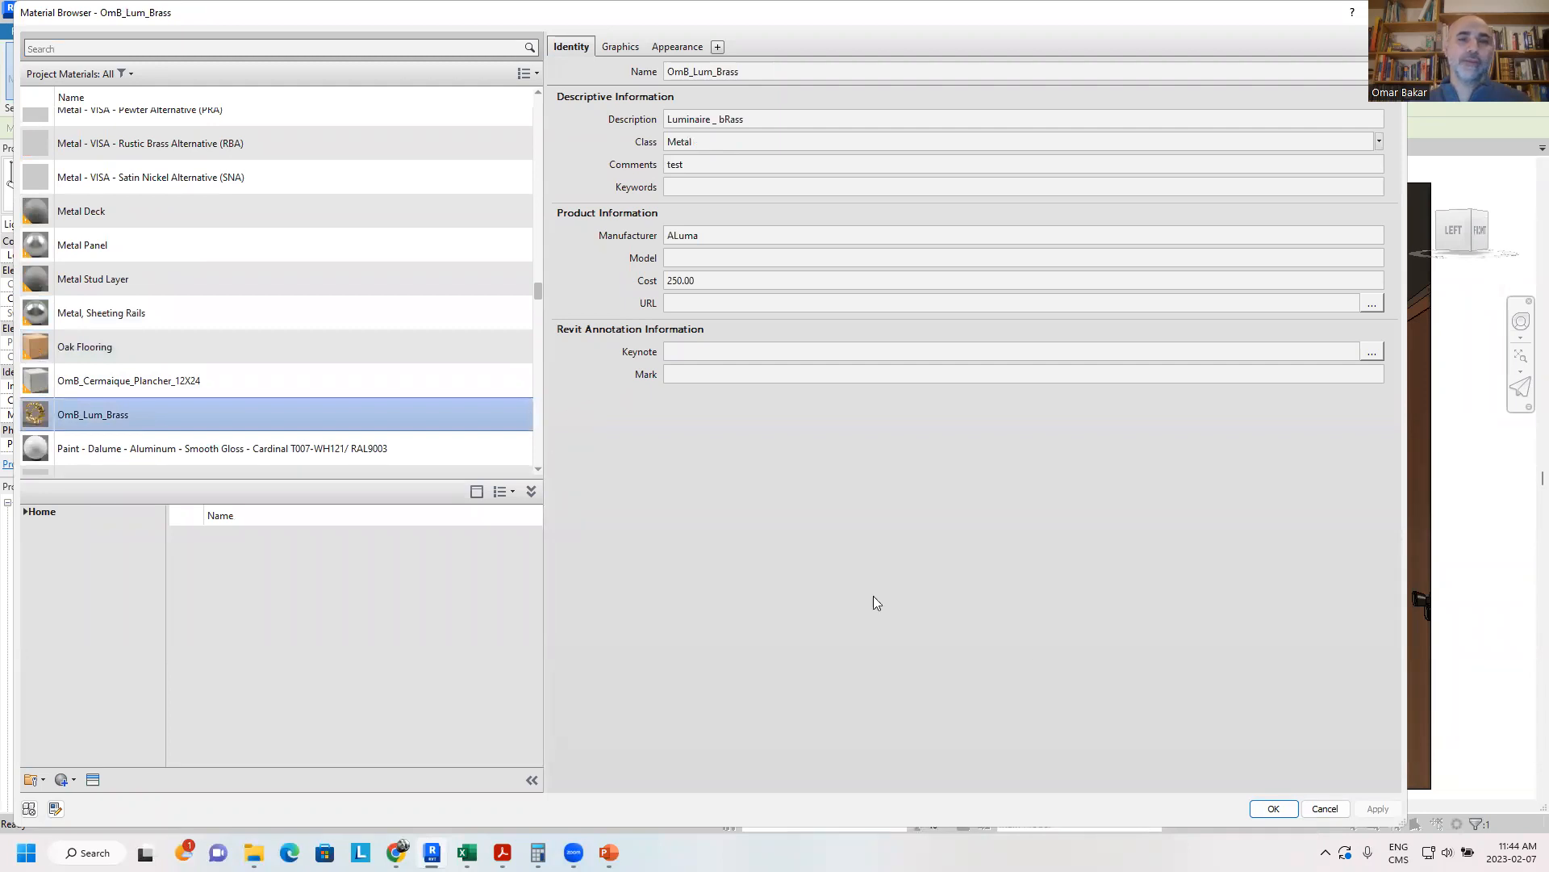
click(1270, 809)
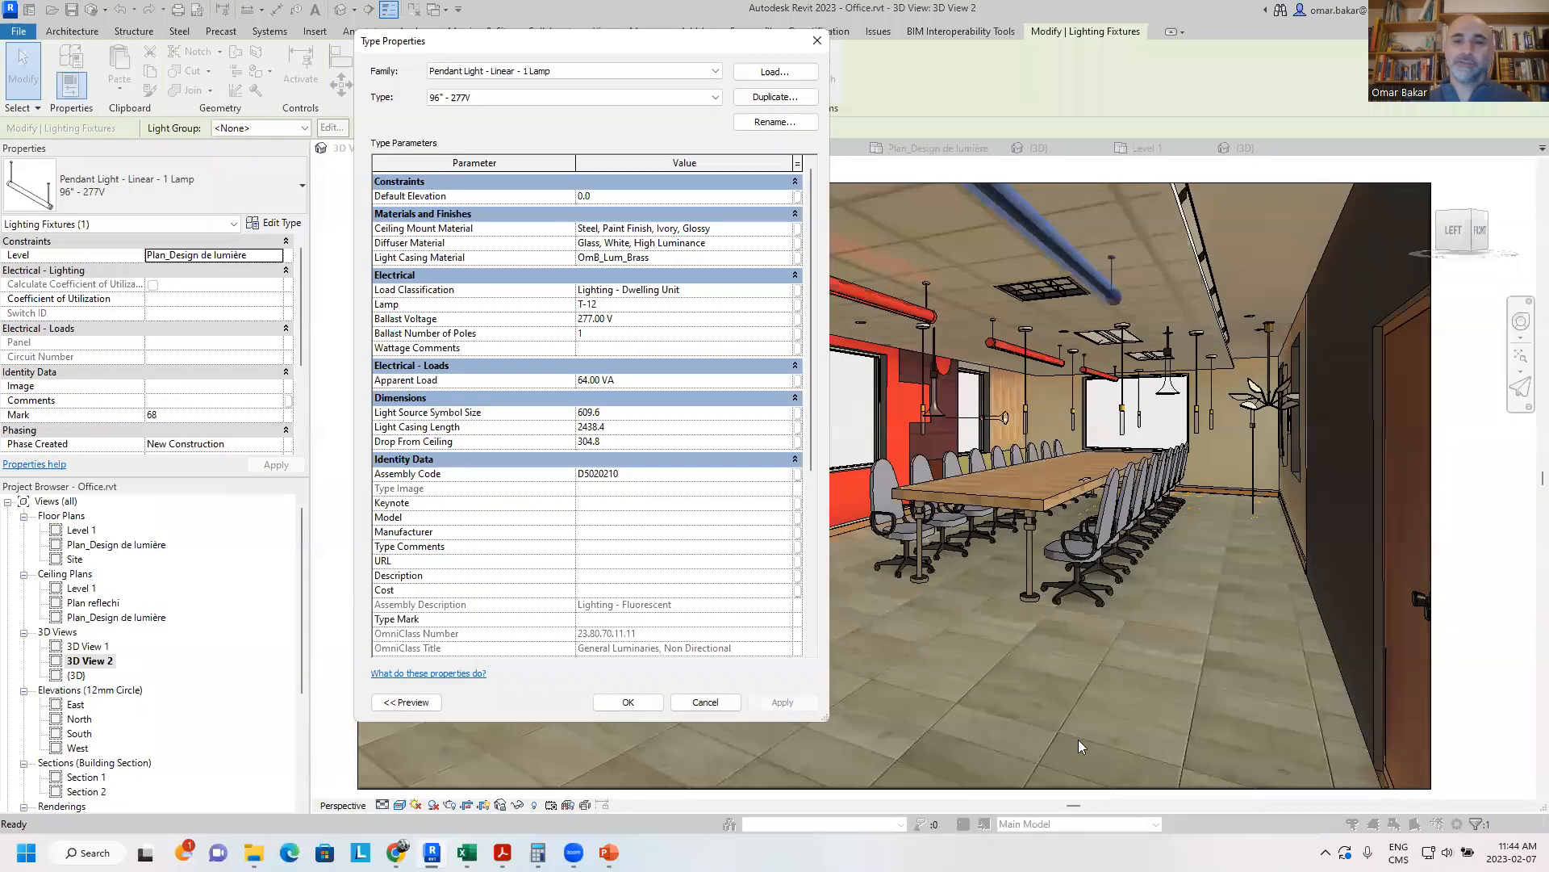
click(642, 702)
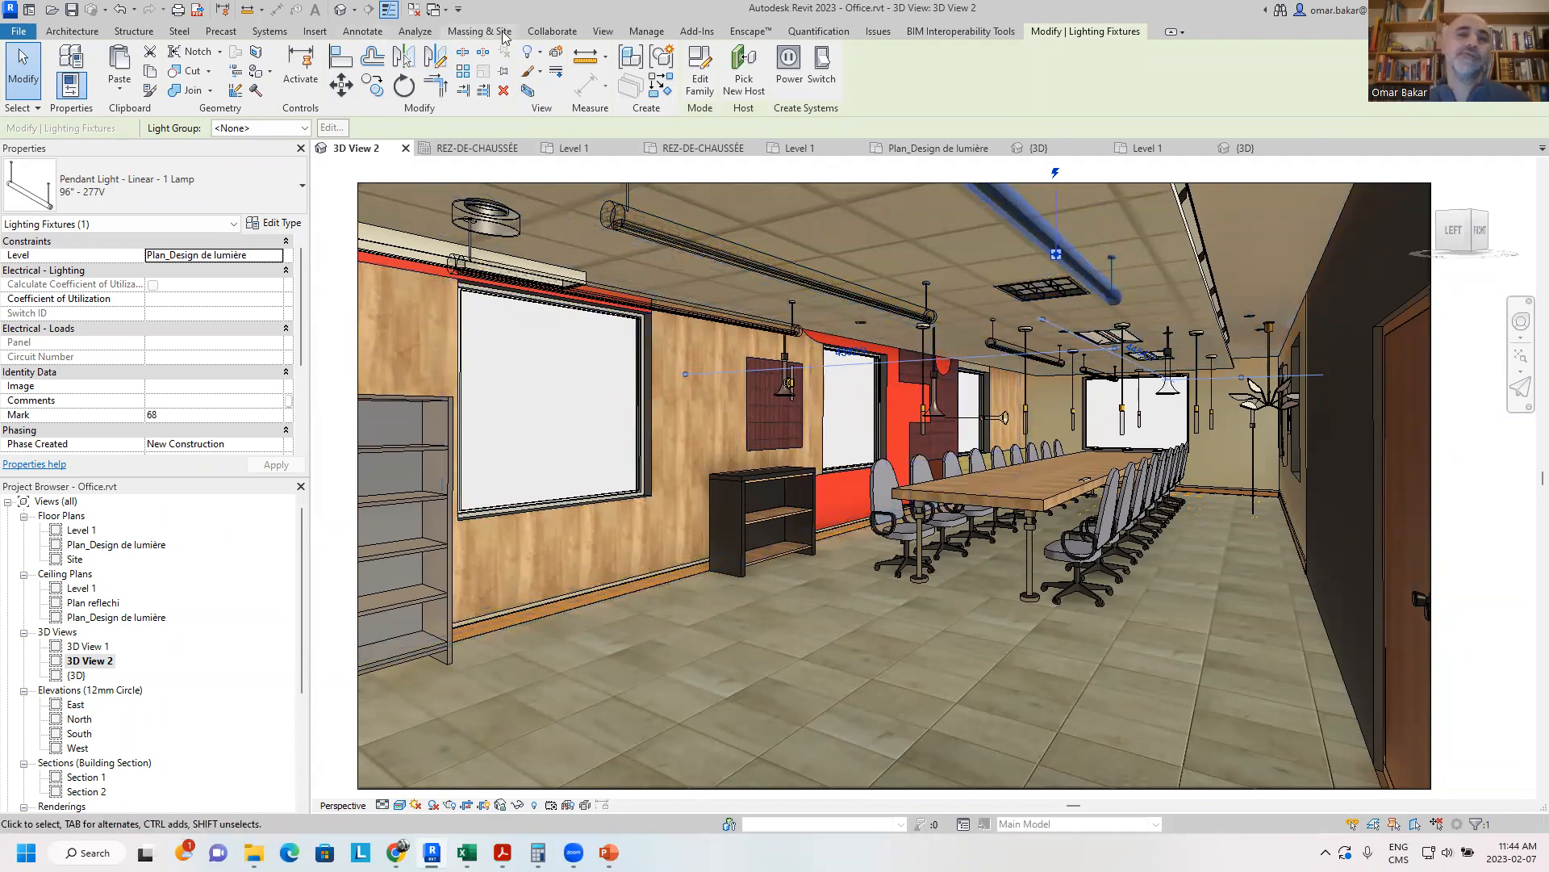
- Start a draft-quality rendering of 3D View 2 at screen resolution with the artificial-only interior lighting scheme
click(606, 31)
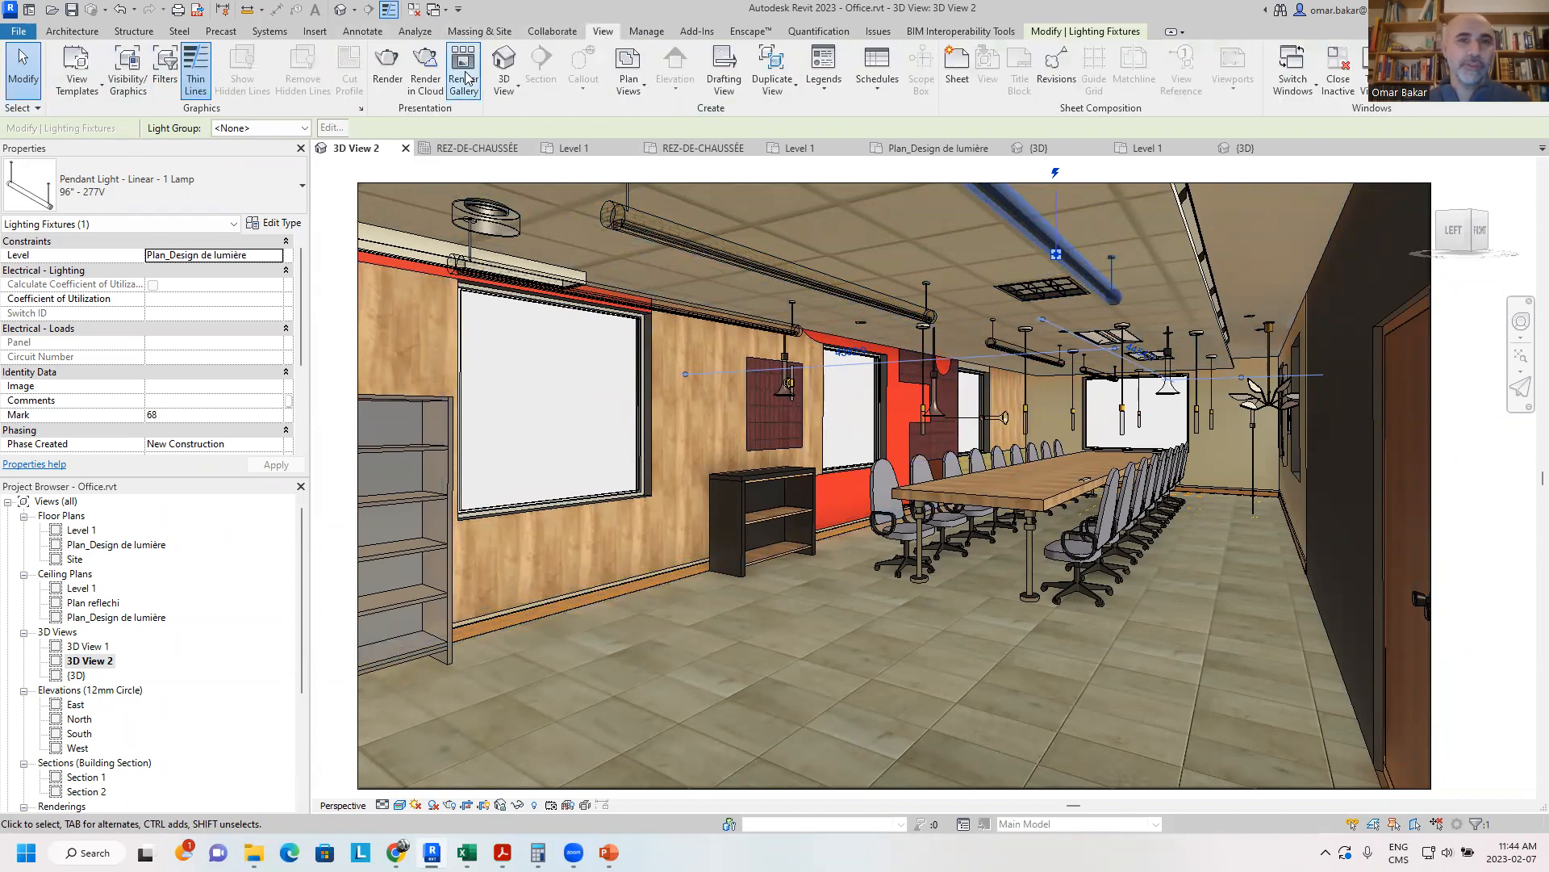
click(387, 69)
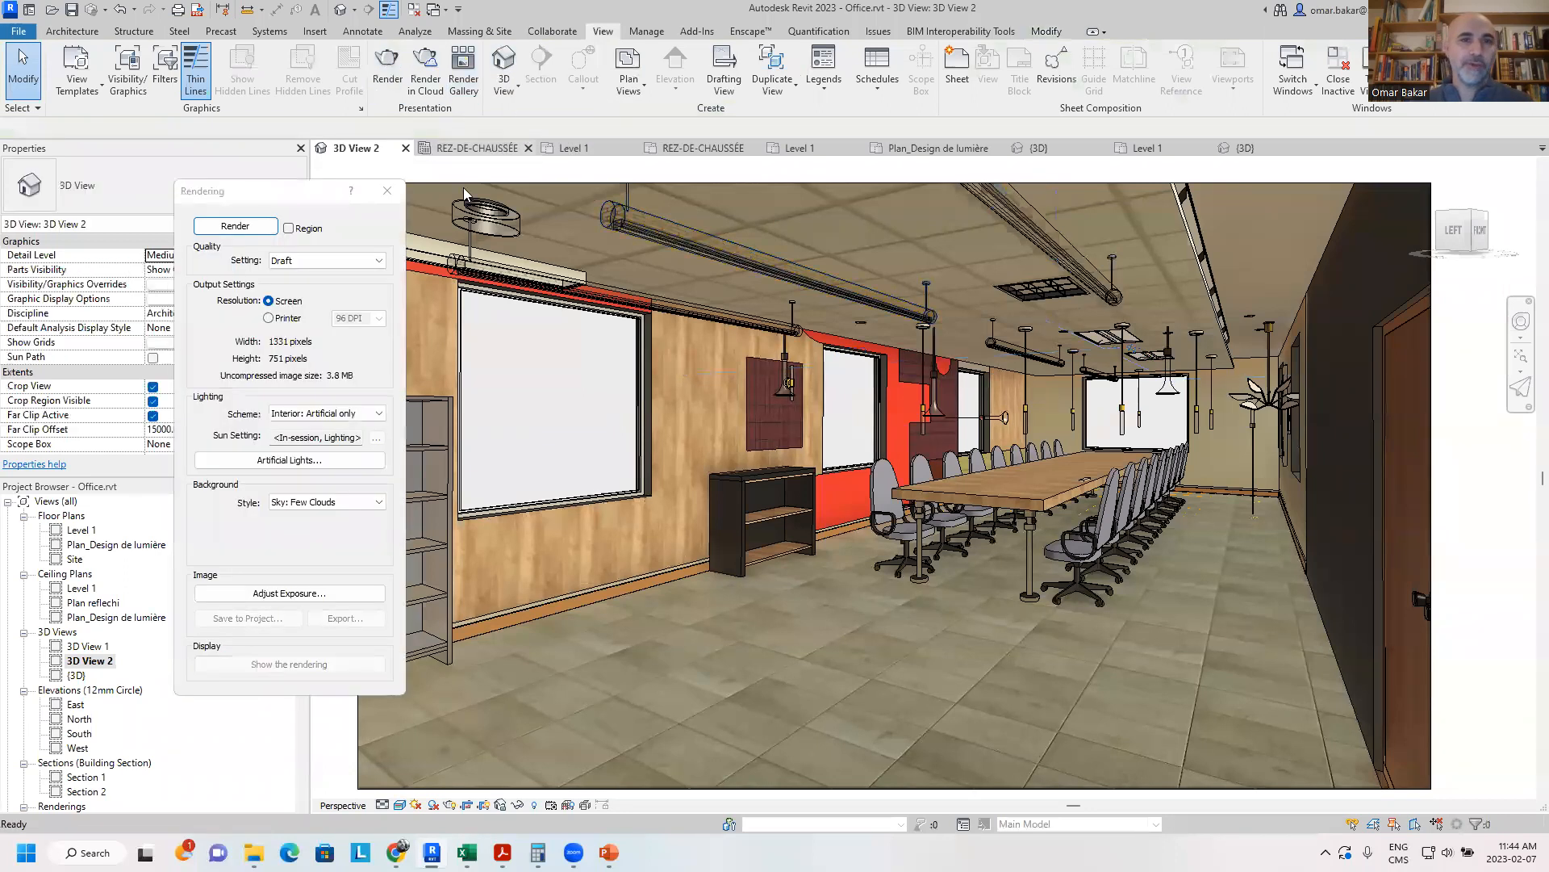
click(254, 227)
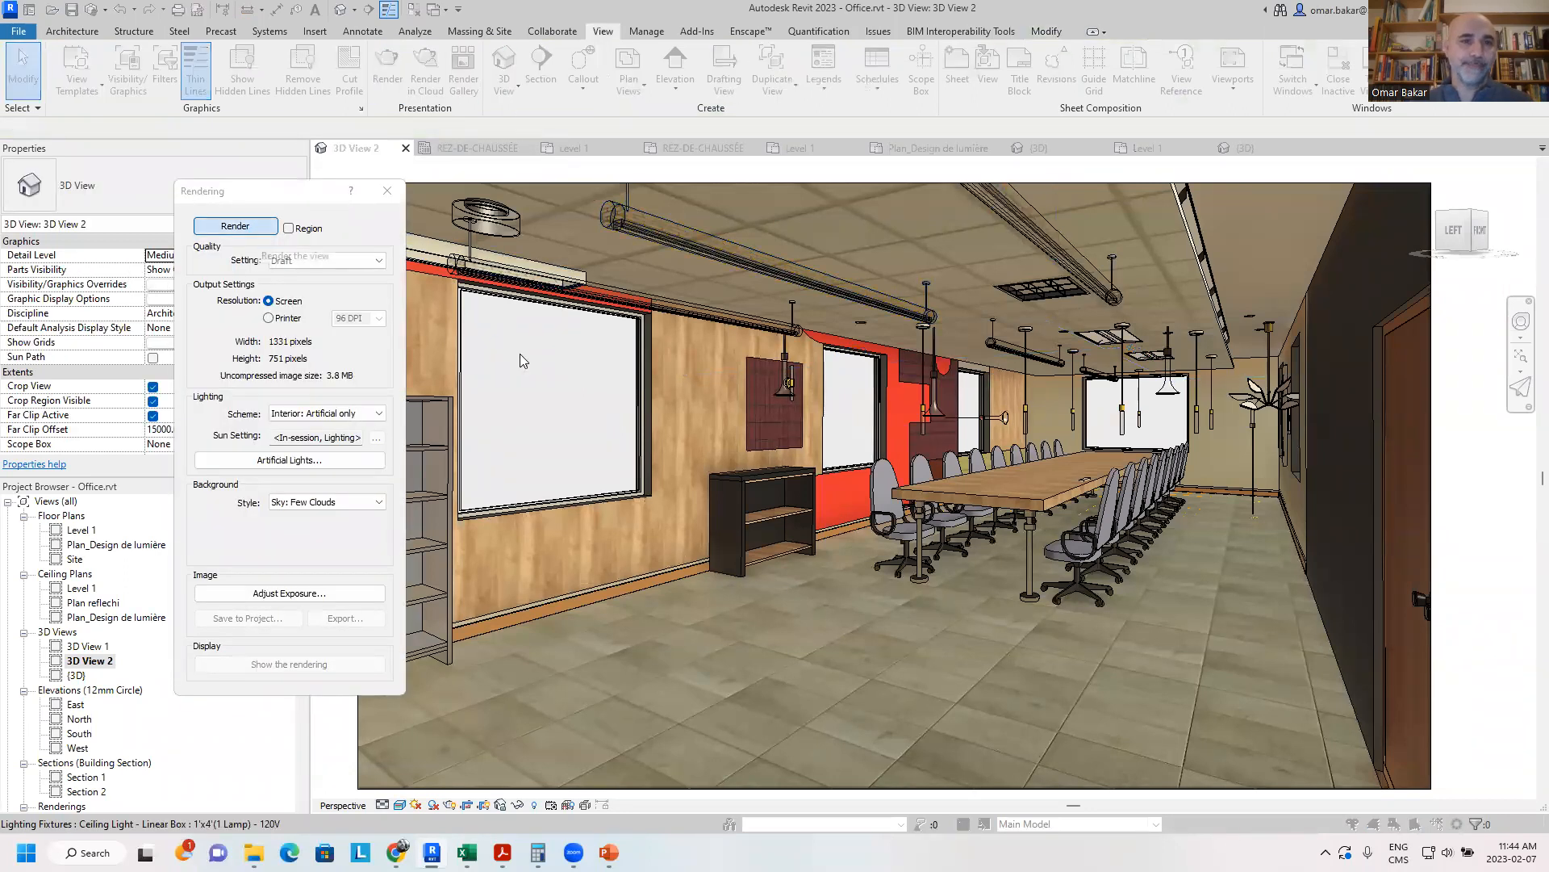